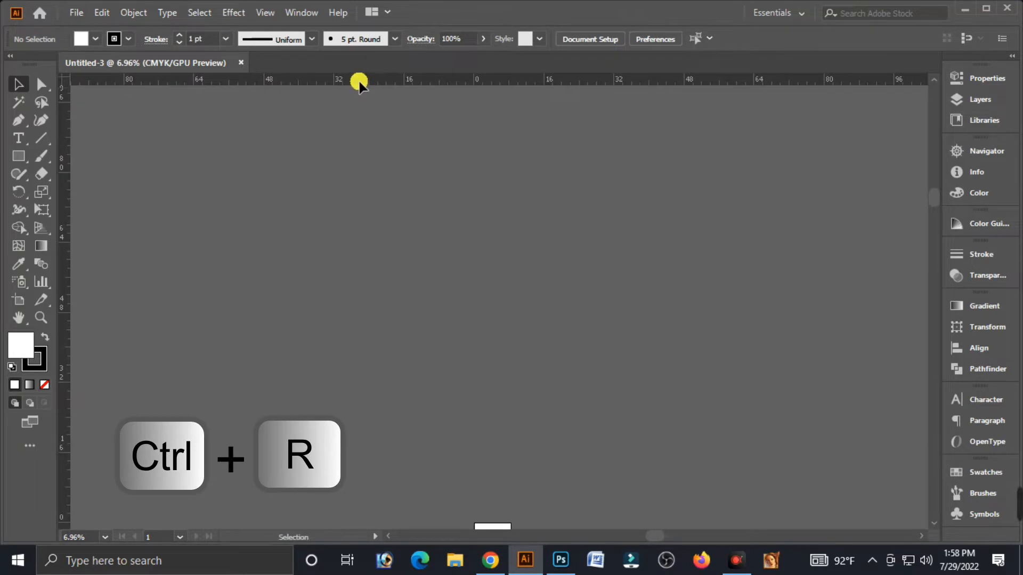
Set the ruler units to inches and create a rectangle 120 in wide and 36 in high.
right_click(359, 81)
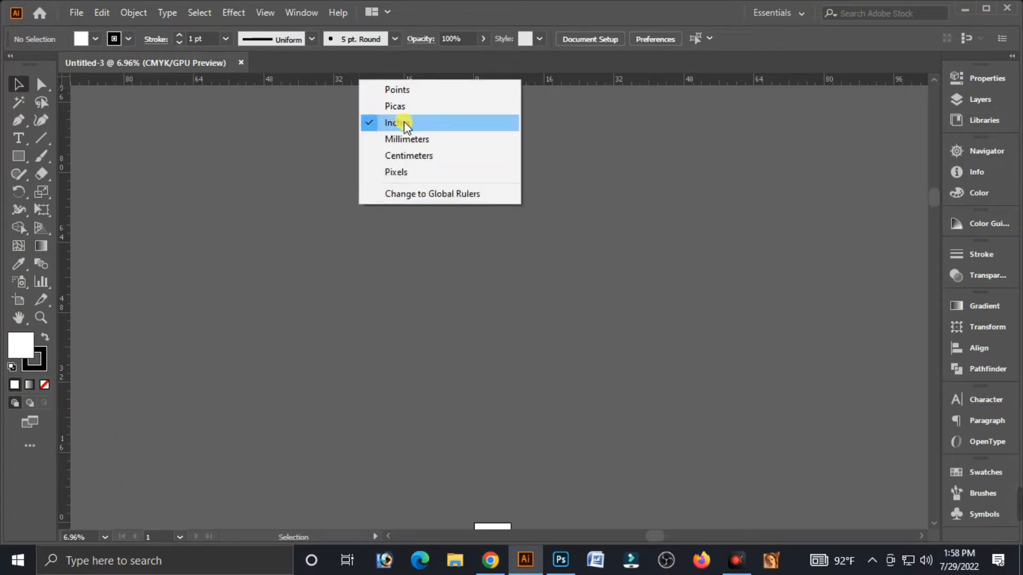
click(403, 122)
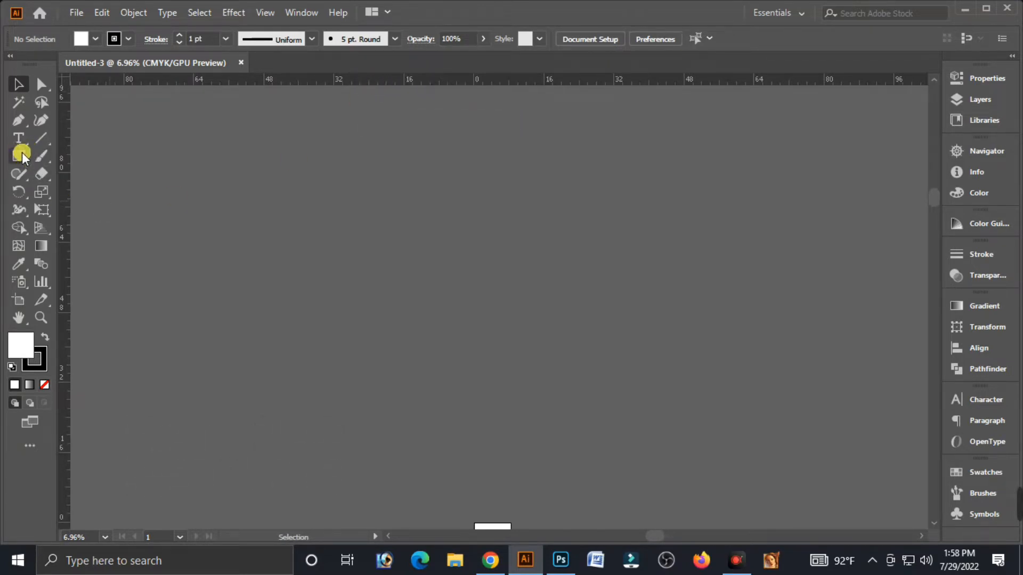
click(453, 231)
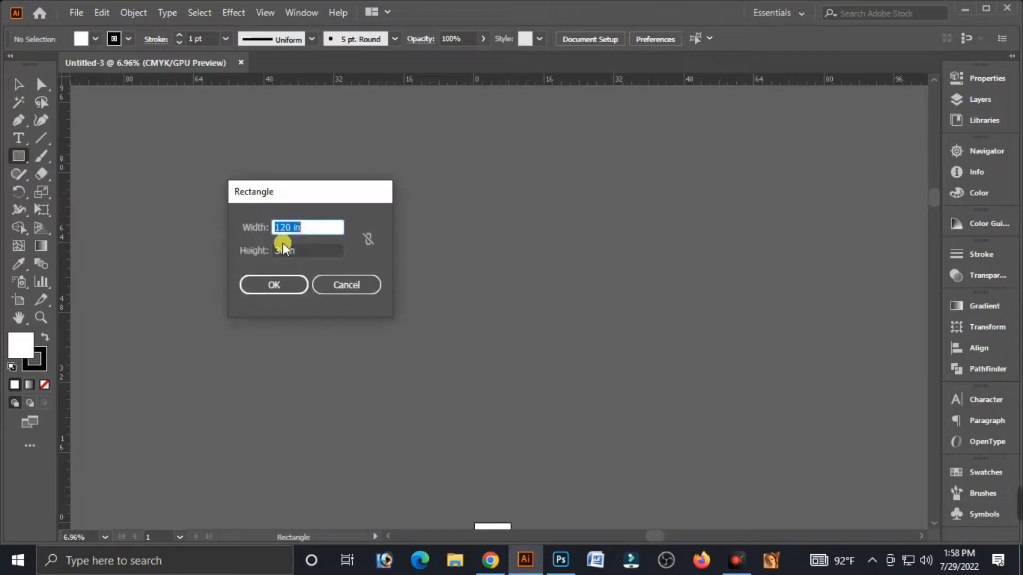
key(Tab)
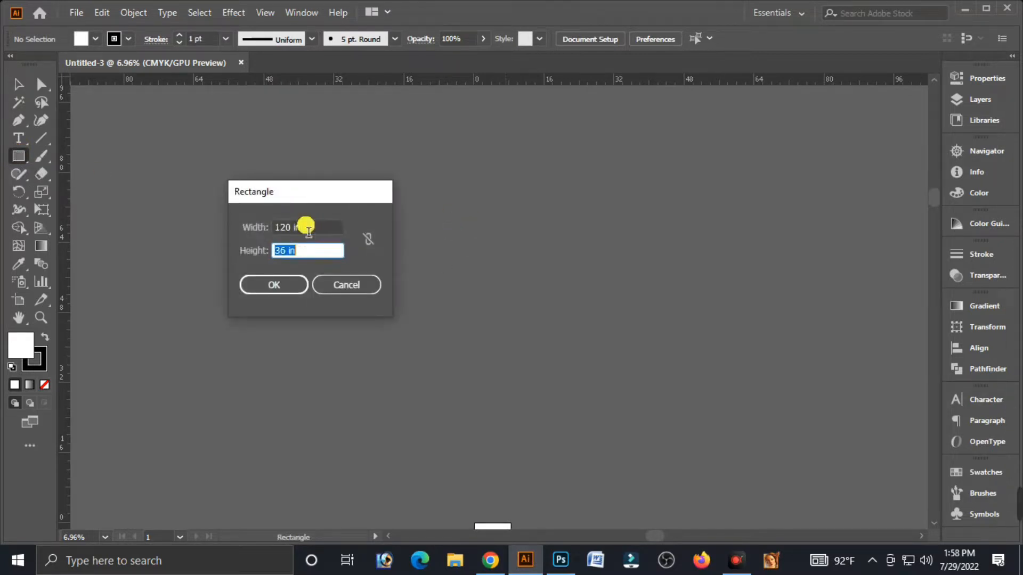
key(Tab)
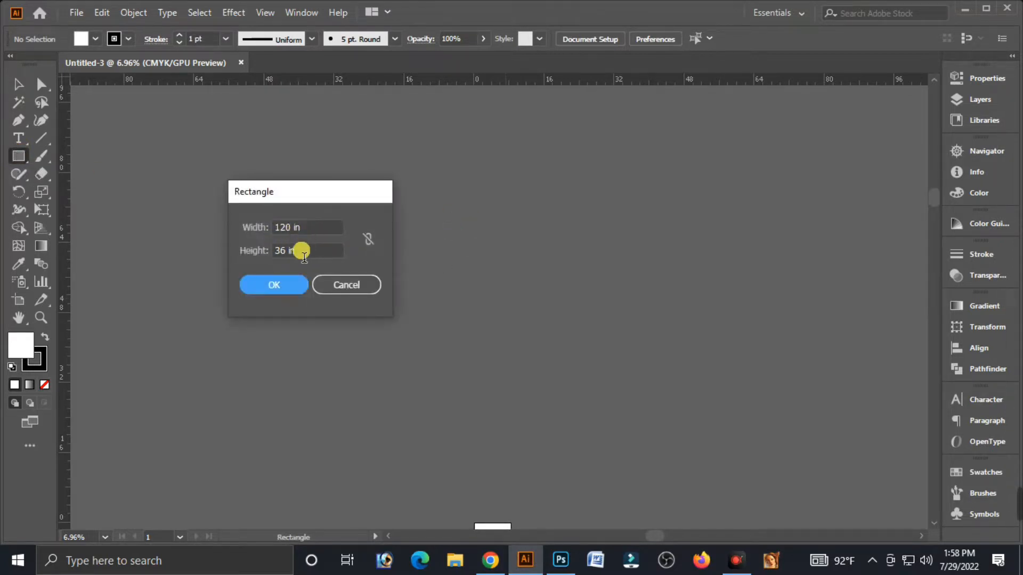
click(272, 285)
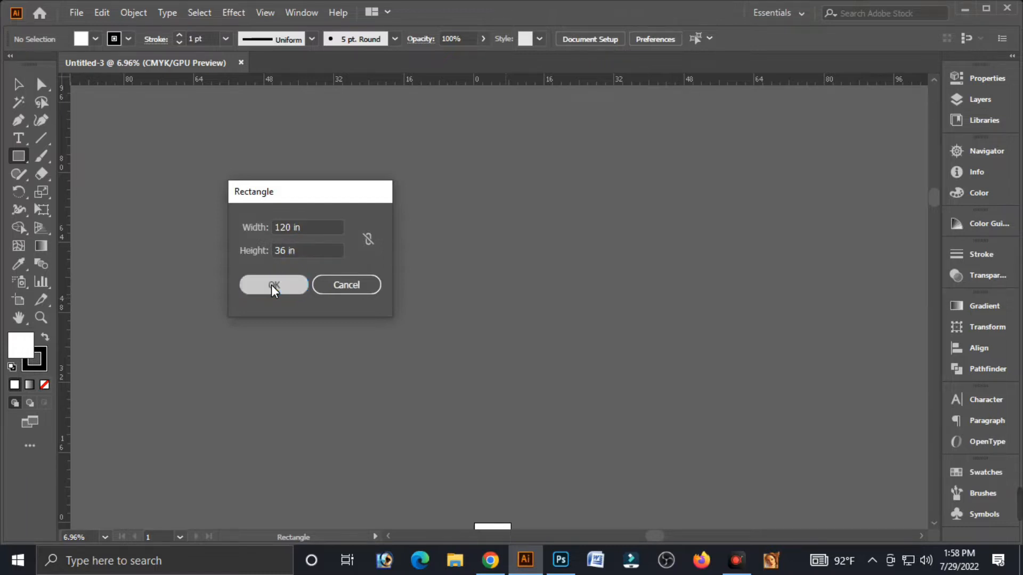
Remove the stroke from the white banner rectangle, keeping its white fill.
click(19, 86)
drag(674, 254, 448, 230)
drag(378, 182, 450, 244)
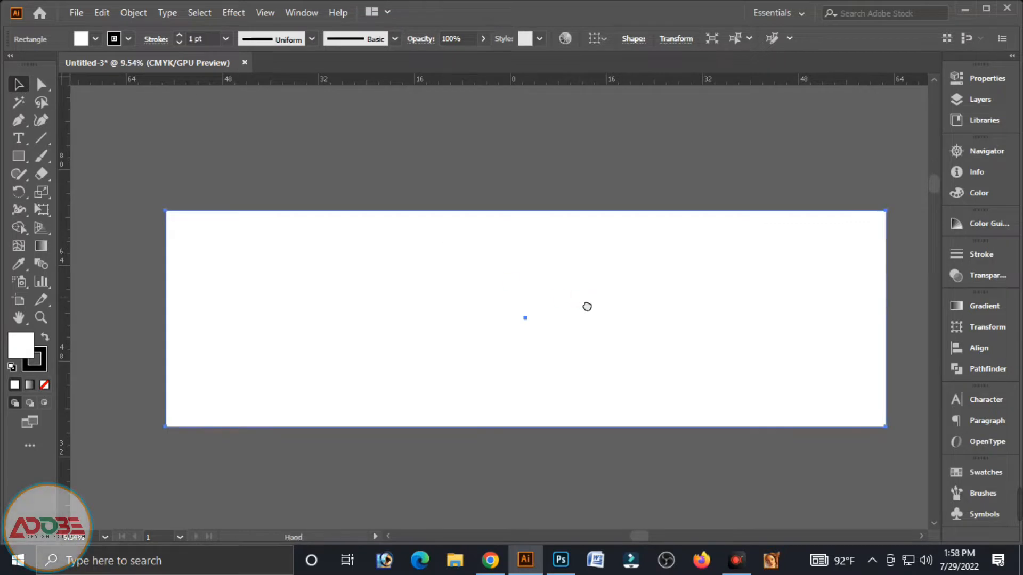
drag(586, 306, 552, 286)
click(487, 271)
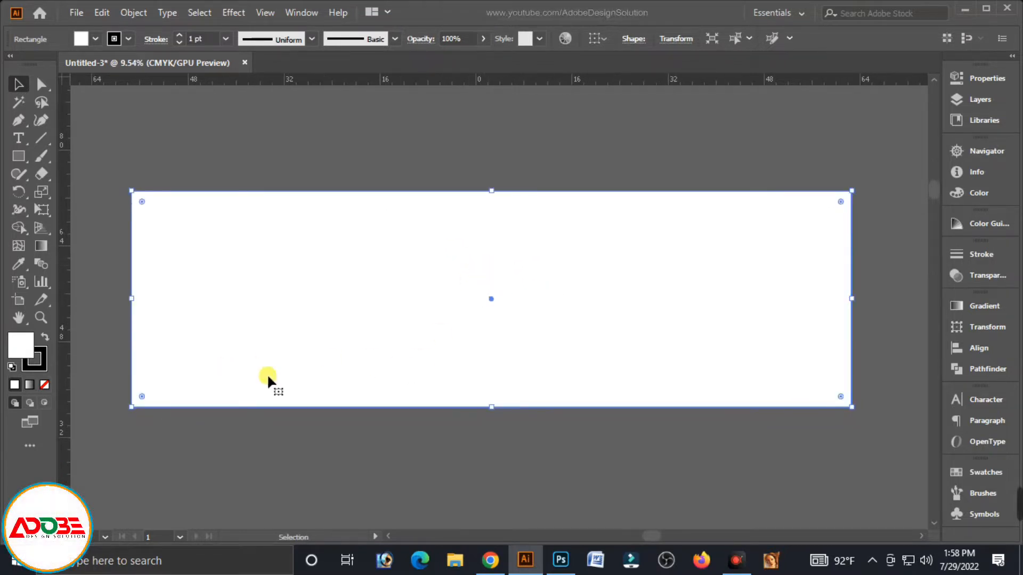
click(41, 367)
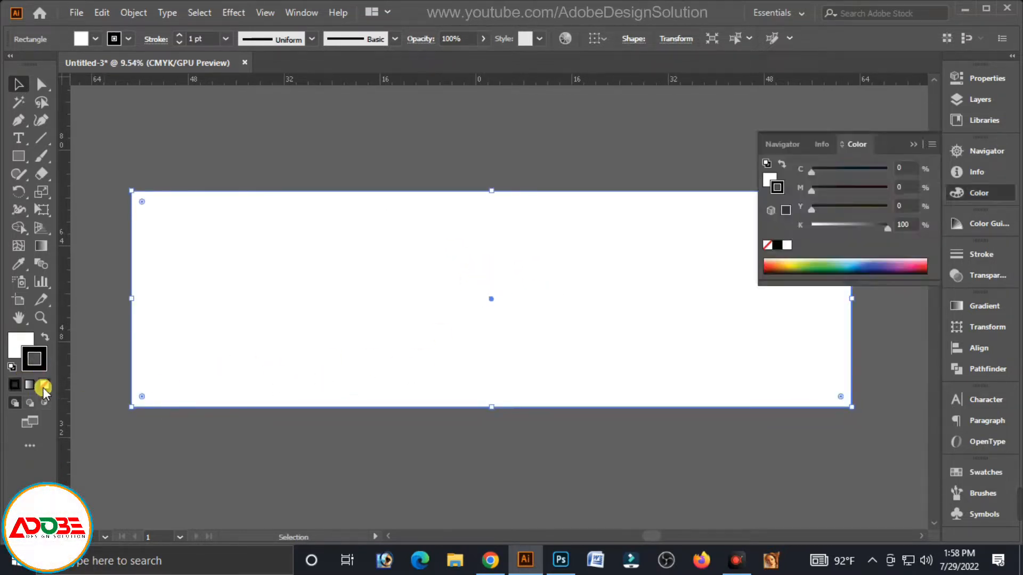
click(44, 385)
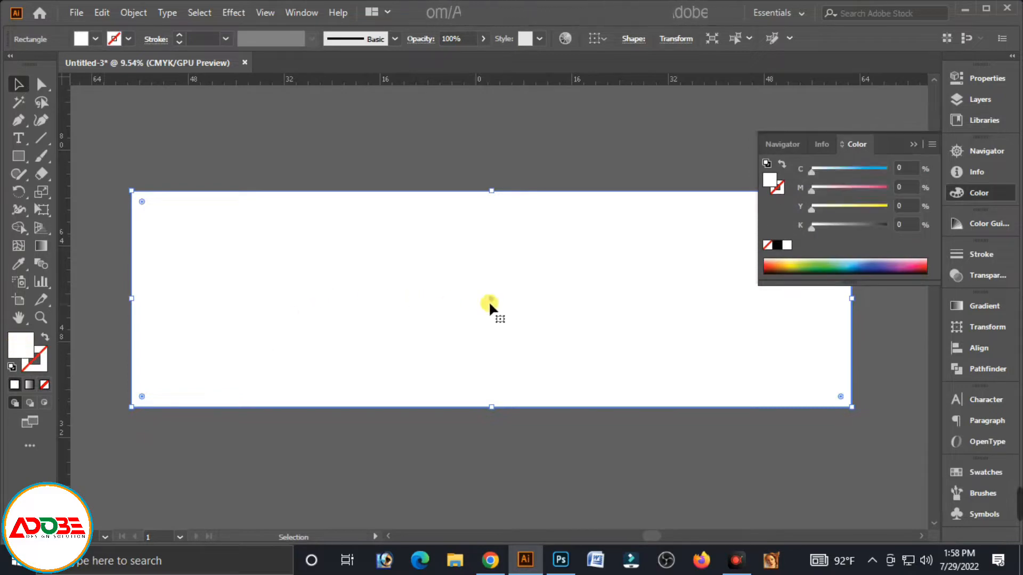
Duplicate the rectangle in place in front and shrink the copy to a narrow strip along the banner's bottom edge.
click(102, 12)
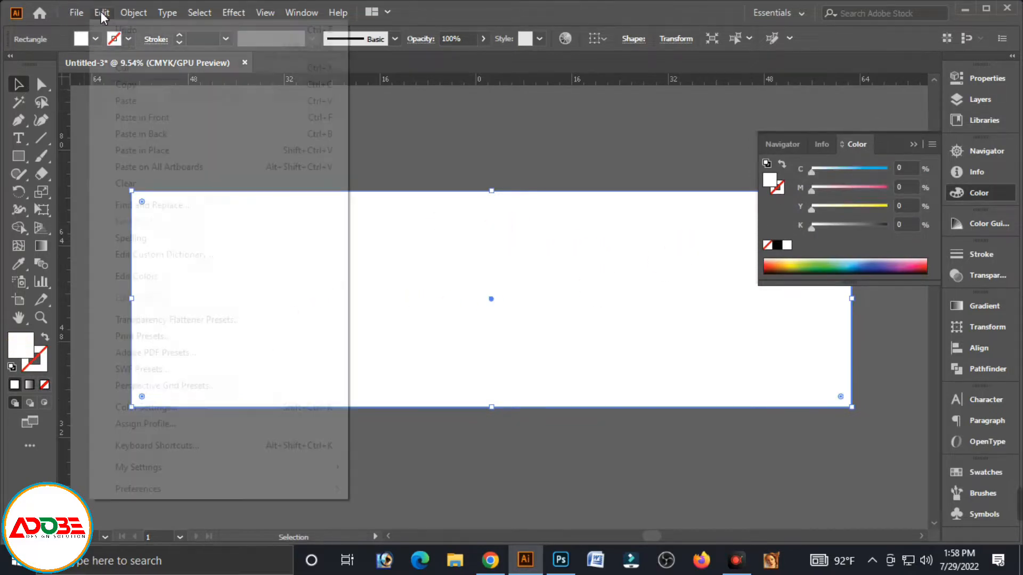
click(126, 84)
click(102, 12)
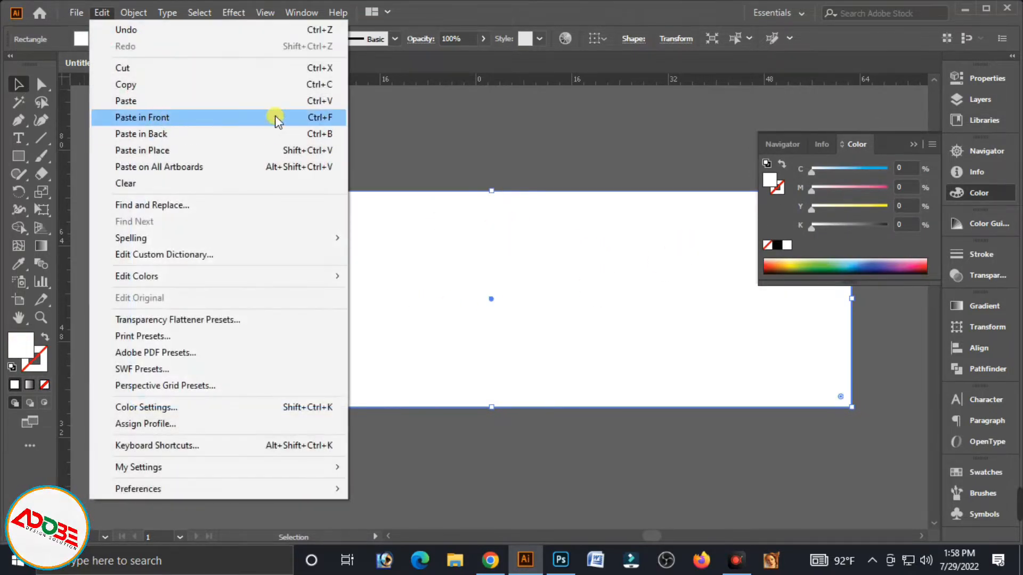
click(321, 117)
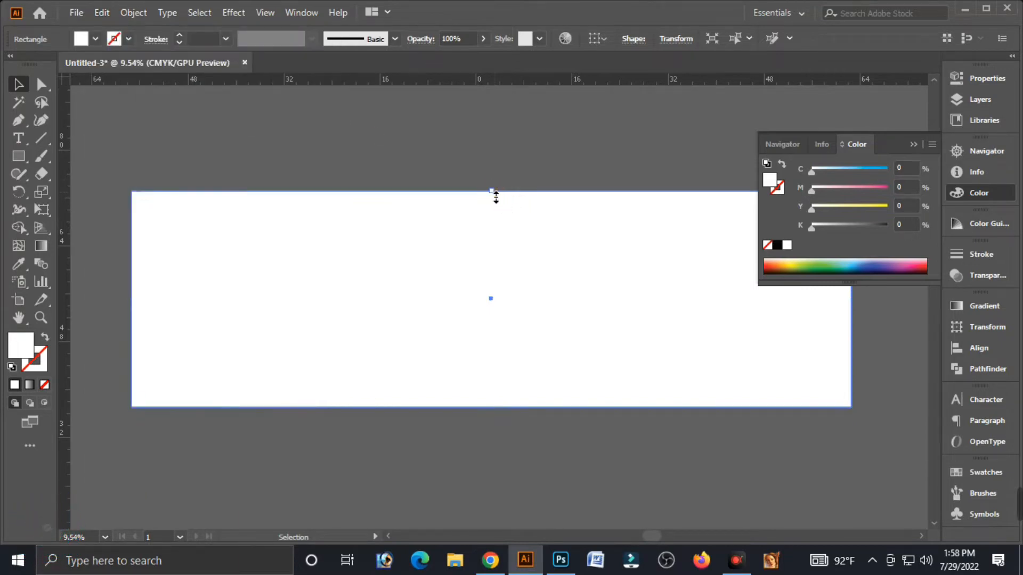
drag(495, 197, 485, 375)
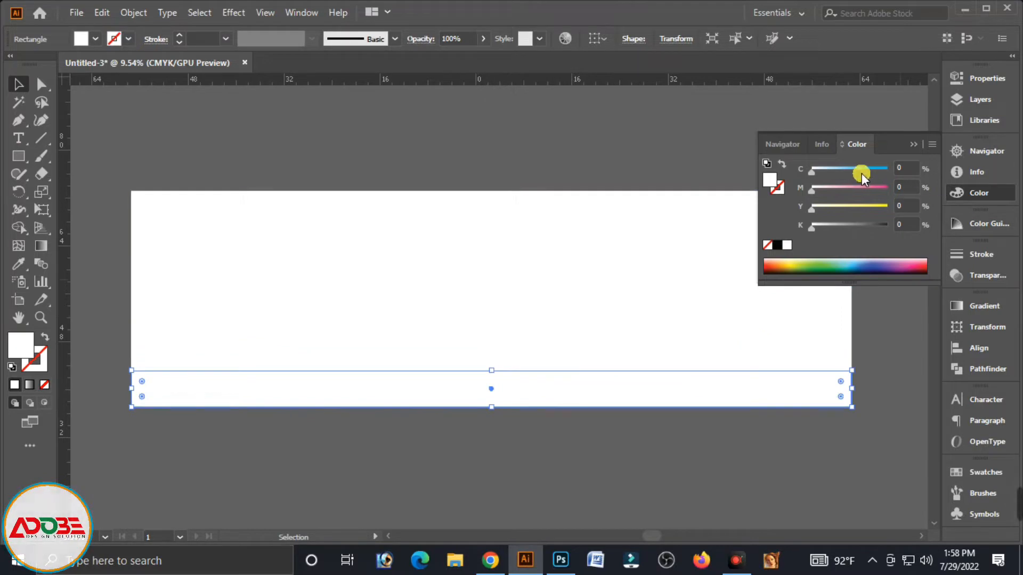
Fill the bottom strip with dark blue, using cyan 100% and magenta 85%.
drag(861, 173, 900, 168)
text(85)
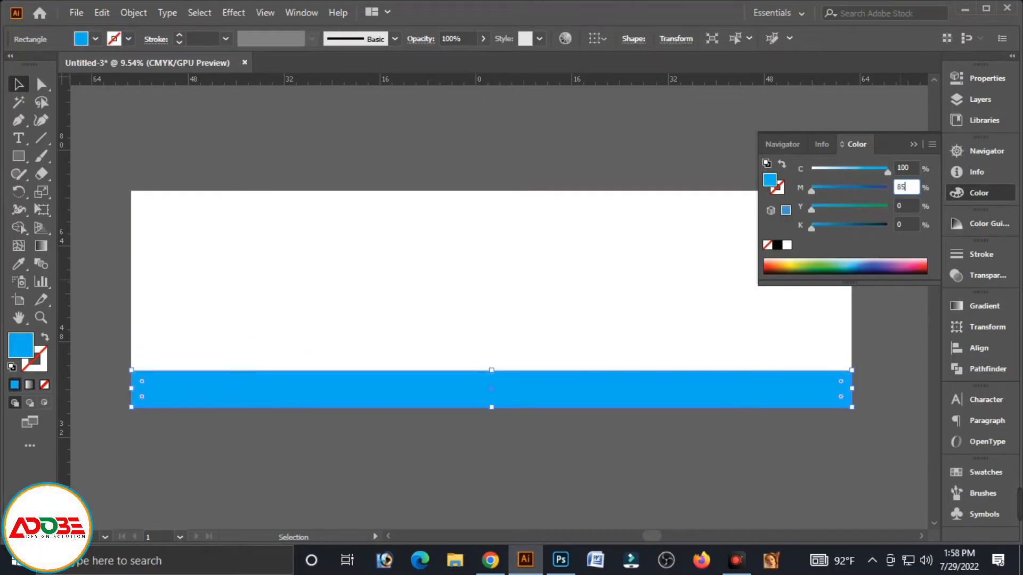
key(Tab)
click(673, 260)
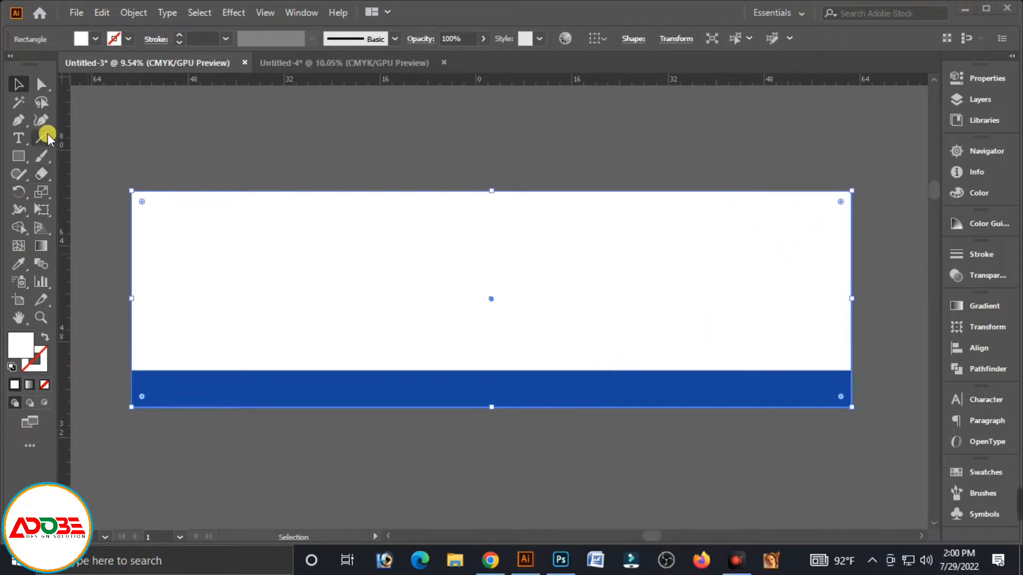
Draw four slanted line segments across the right part of the banner, two of them meeting the steep line near its middle.
click(46, 138)
mouse_move(859, 216)
mouse_down()
mouse_move(722, 443)
mouse_move(708, 438)
mouse_up()
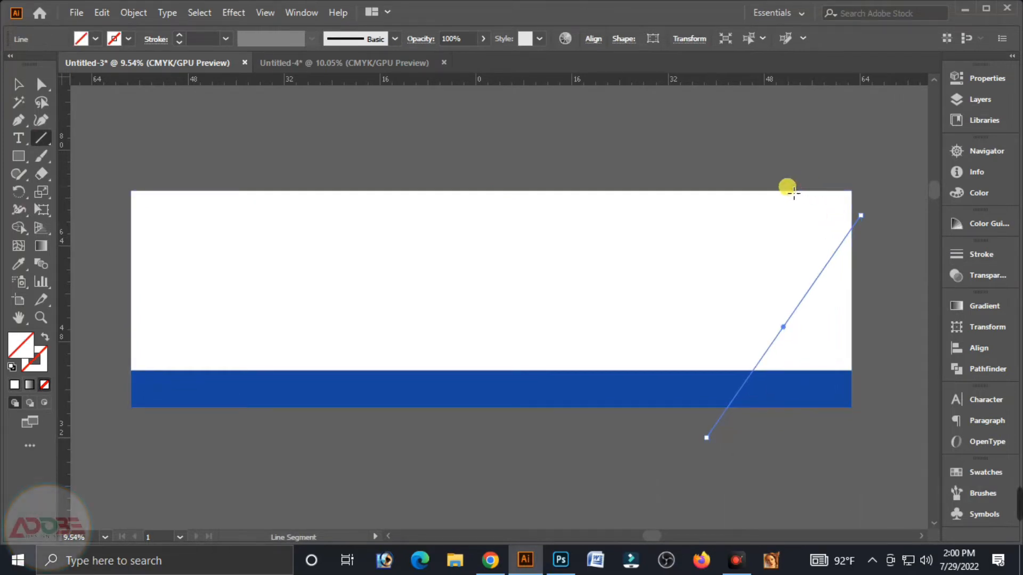
mouse_move(785, 189)
mouse_down()
mouse_move(717, 450)
mouse_move(709, 442)
mouse_up()
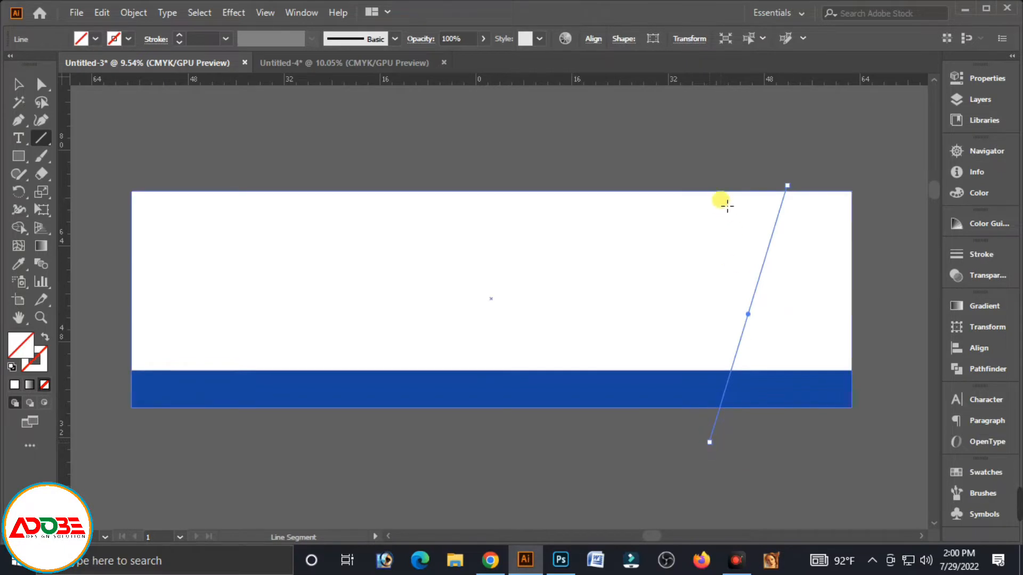
drag(726, 189, 750, 308)
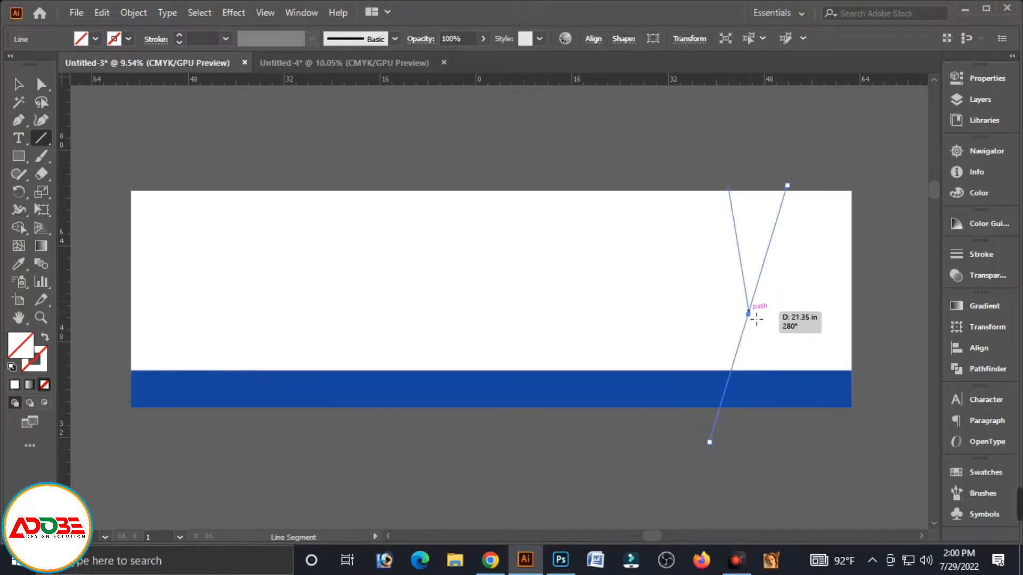
drag(620, 177, 755, 322)
Copy the white background rectangle and paste the duplicate in front at the same position.
click(18, 84)
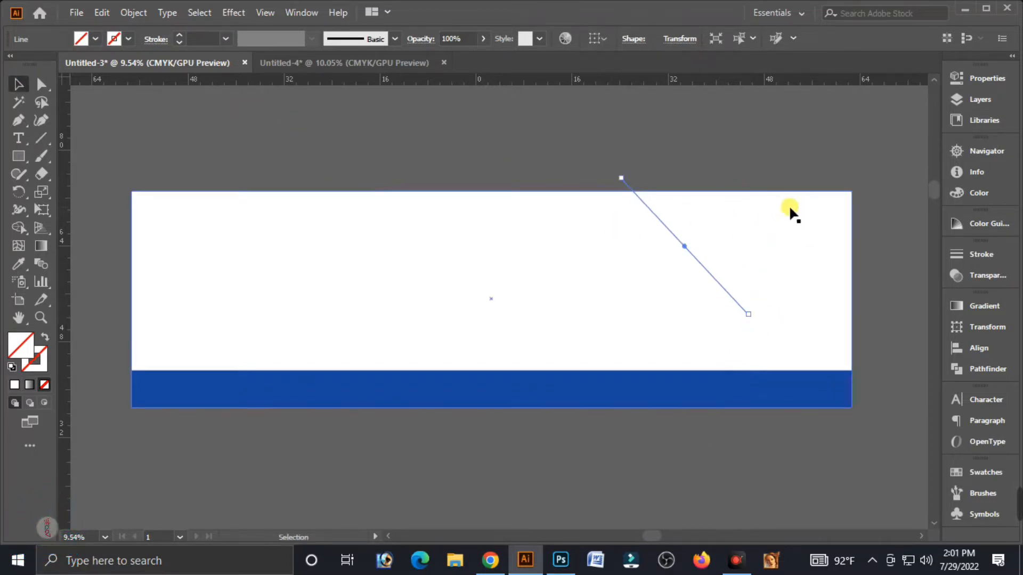
click(444, 256)
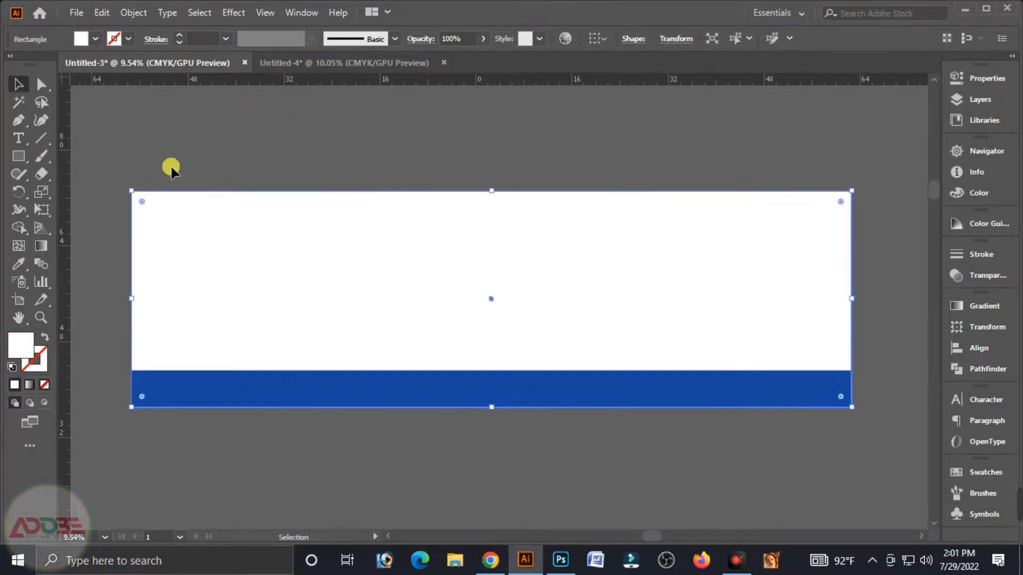
click(102, 12)
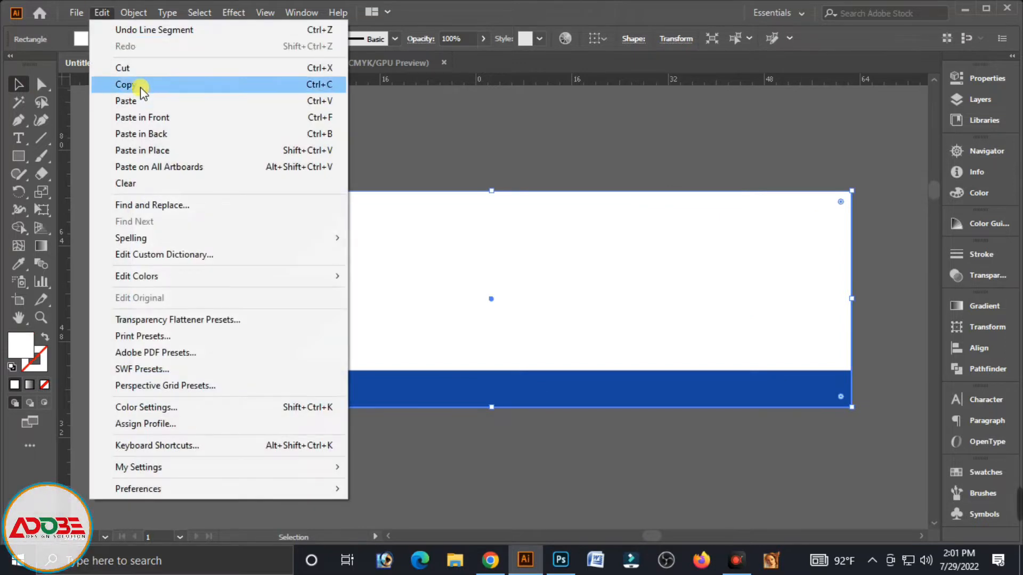
click(126, 84)
click(101, 12)
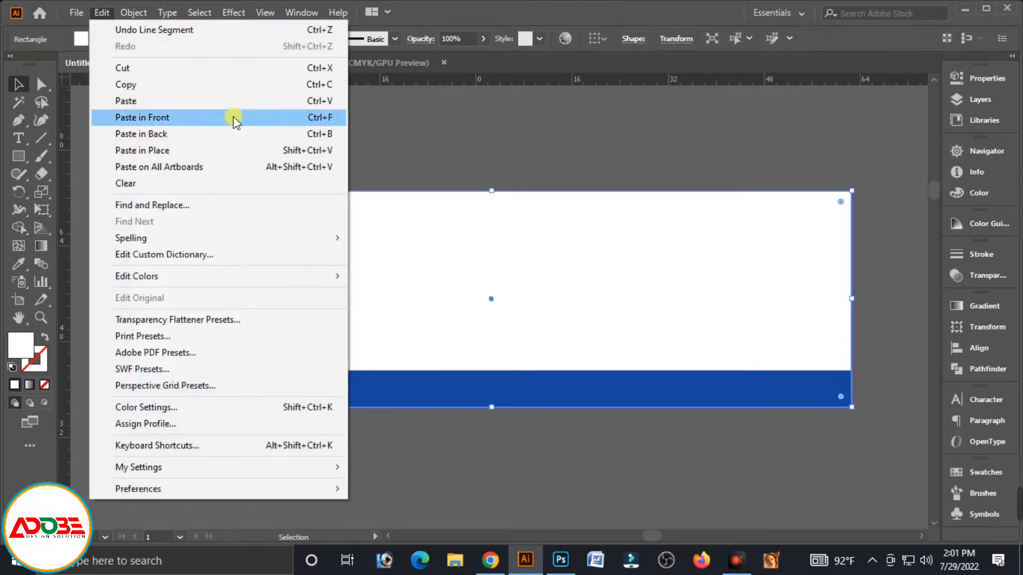
click(322, 114)
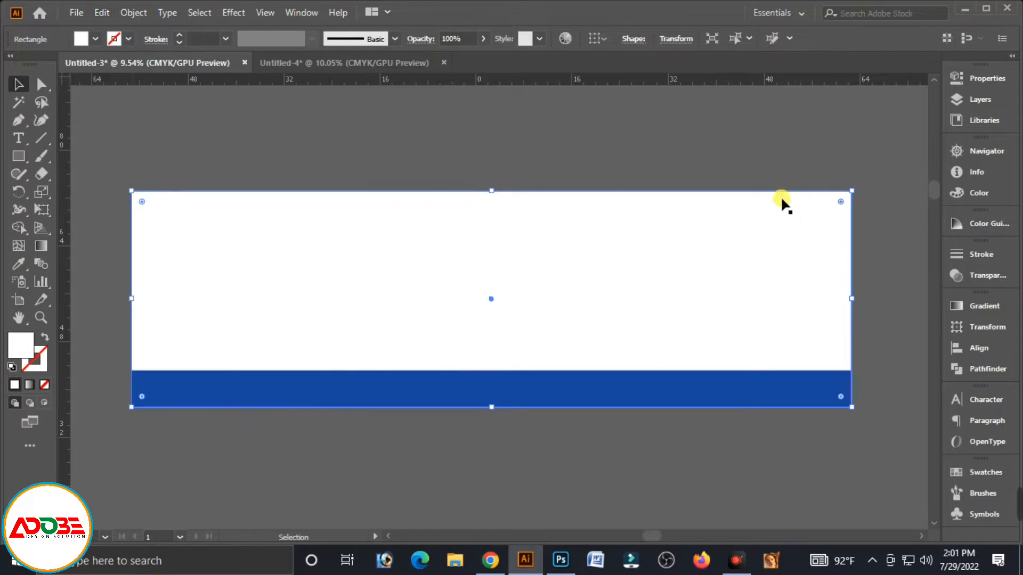
Divide the duplicated rectangle along the four slanted lines with Pathfinder Divide.
click(712, 171)
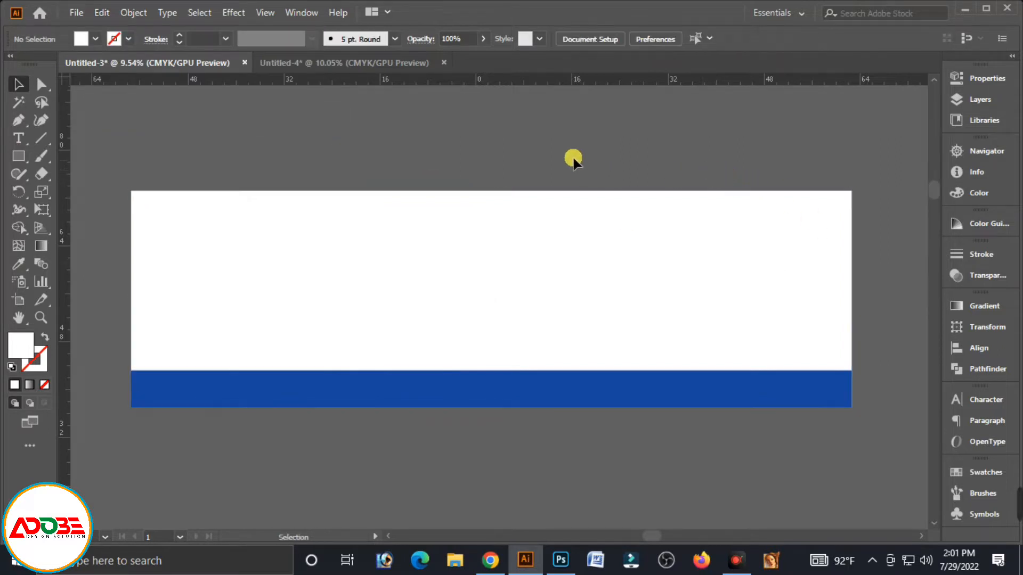
click(765, 246)
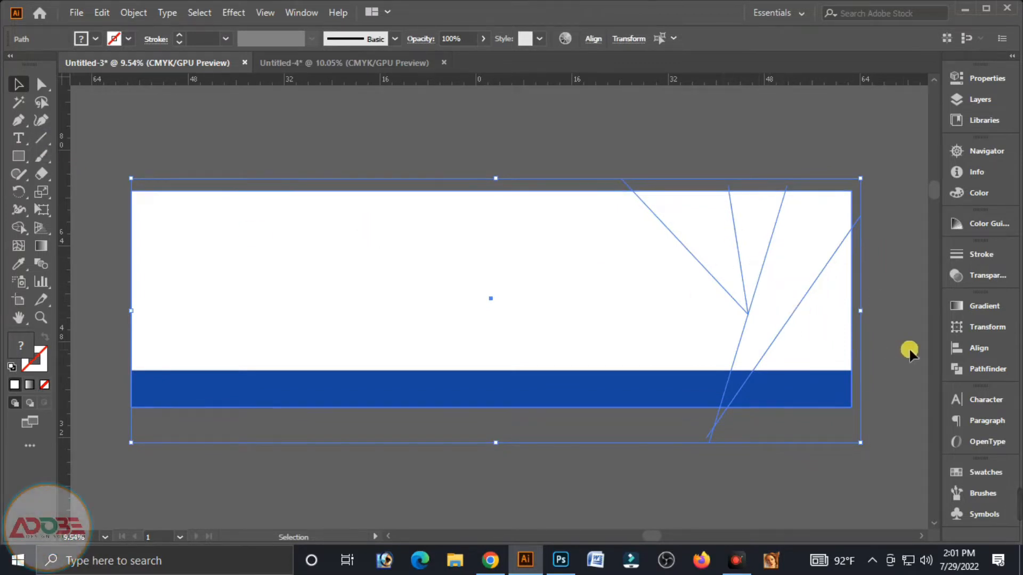
click(985, 369)
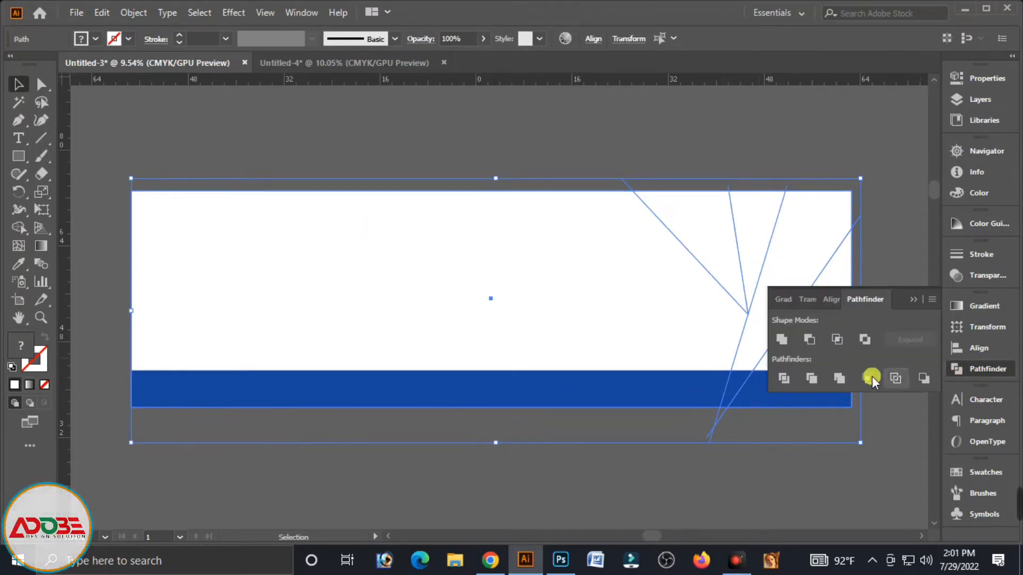
click(791, 377)
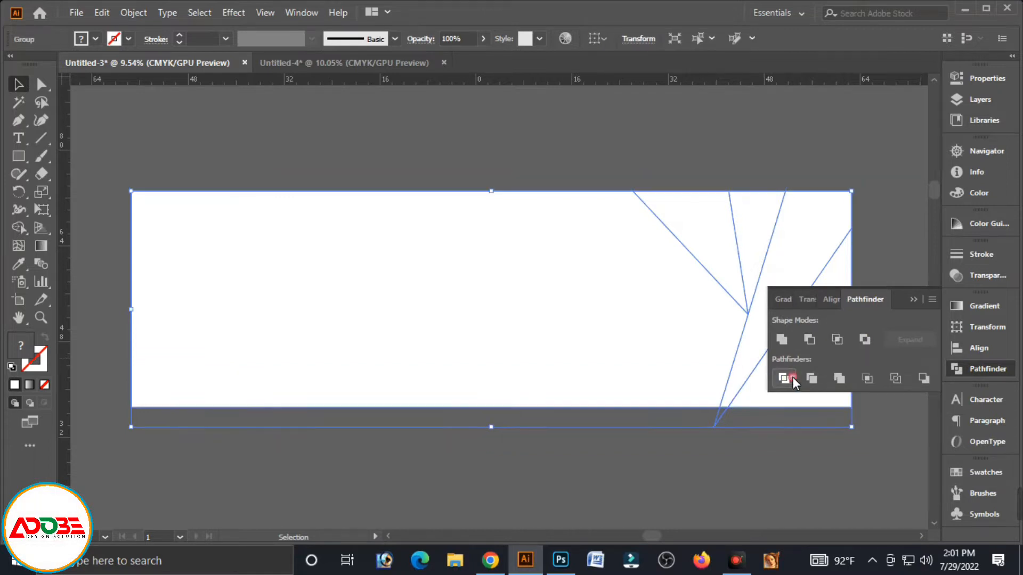
click(913, 300)
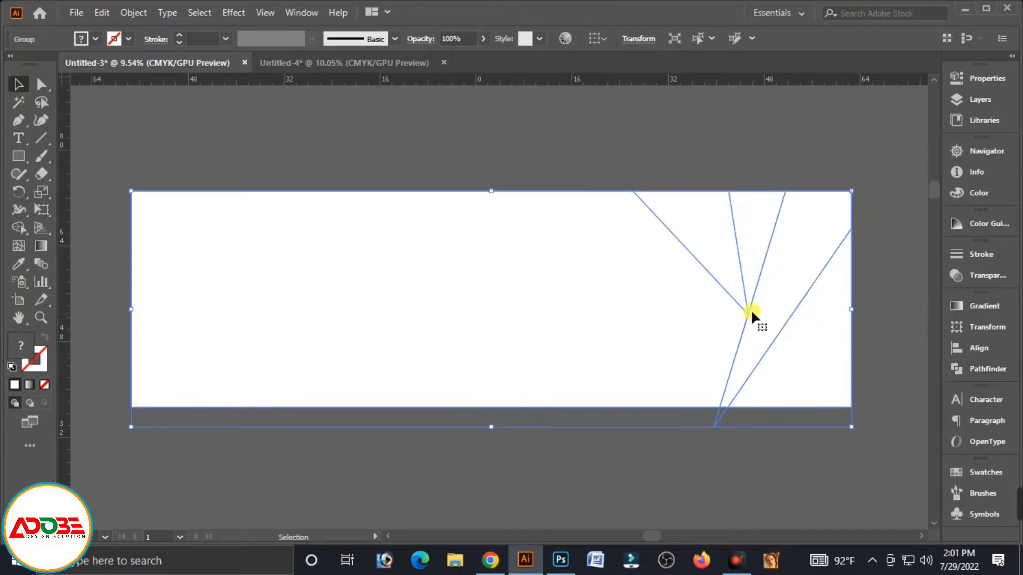
Ungroup the divided pieces and delete the large left piece covering the blue strip.
right_click(734, 292)
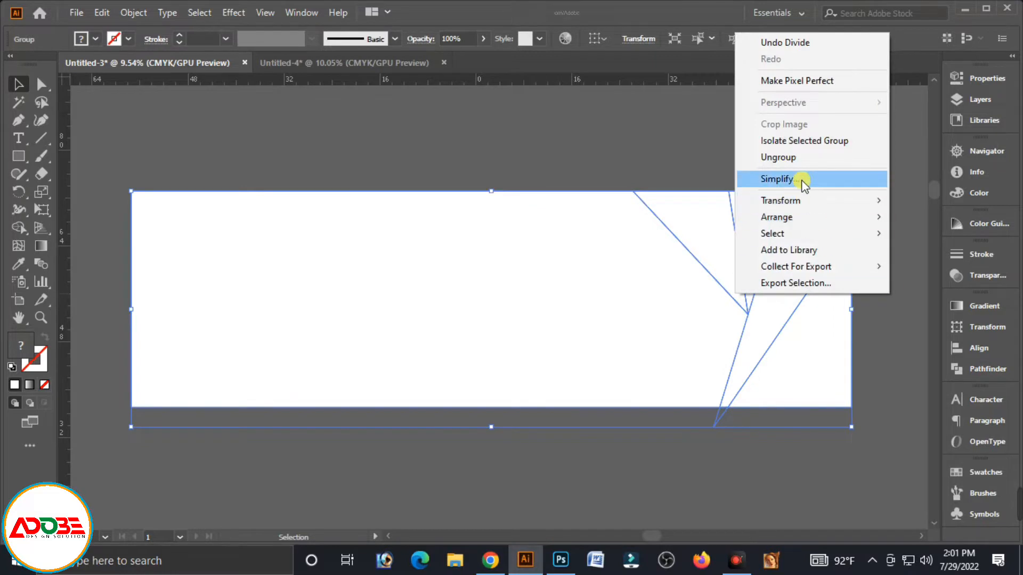
click(804, 155)
click(874, 324)
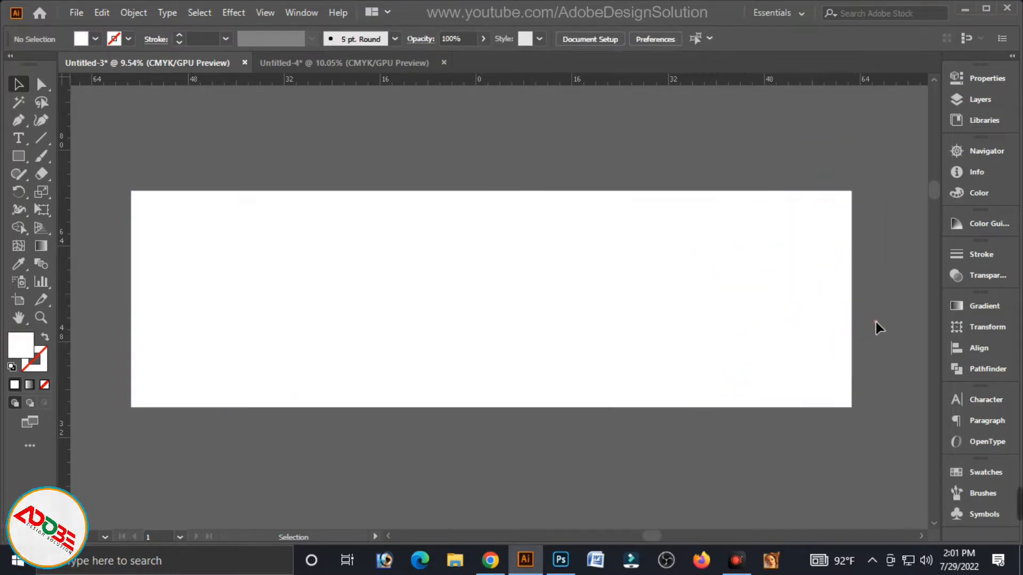
key(Delete)
click(577, 329)
key(Delete)
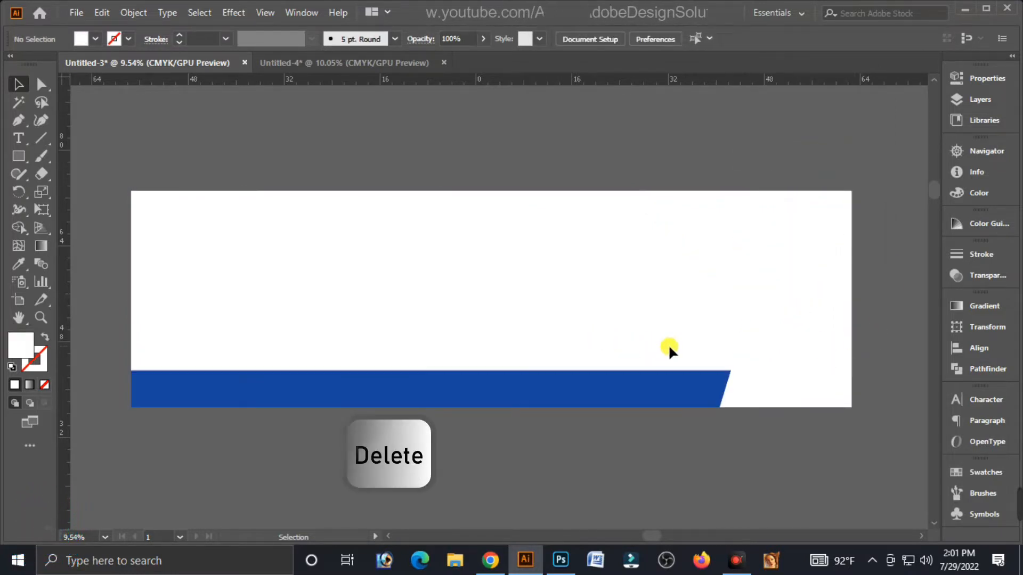
Select the angular white pieces at the right end of the banner together.
click(722, 246)
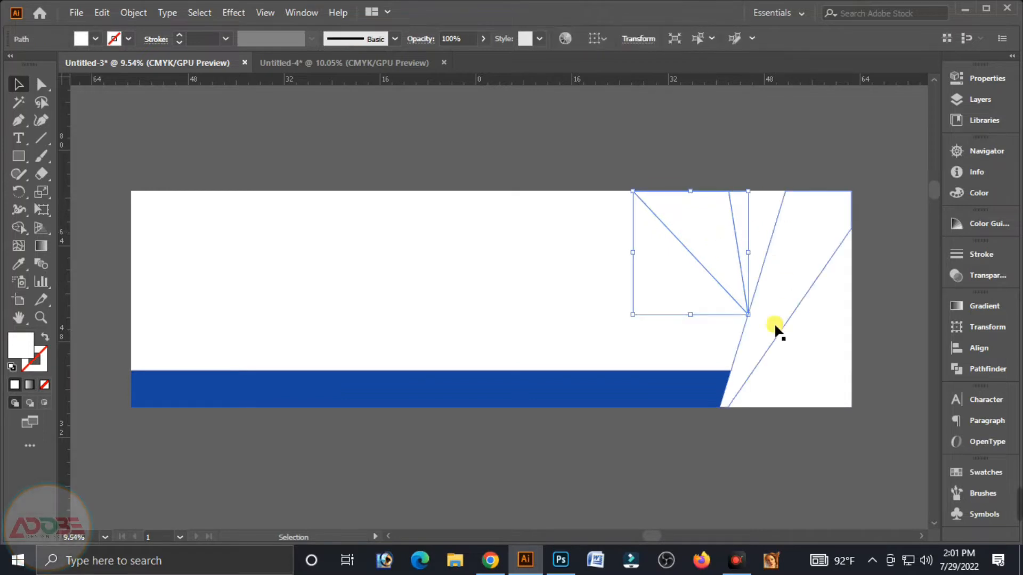
click(806, 381)
click(786, 277)
click(692, 213)
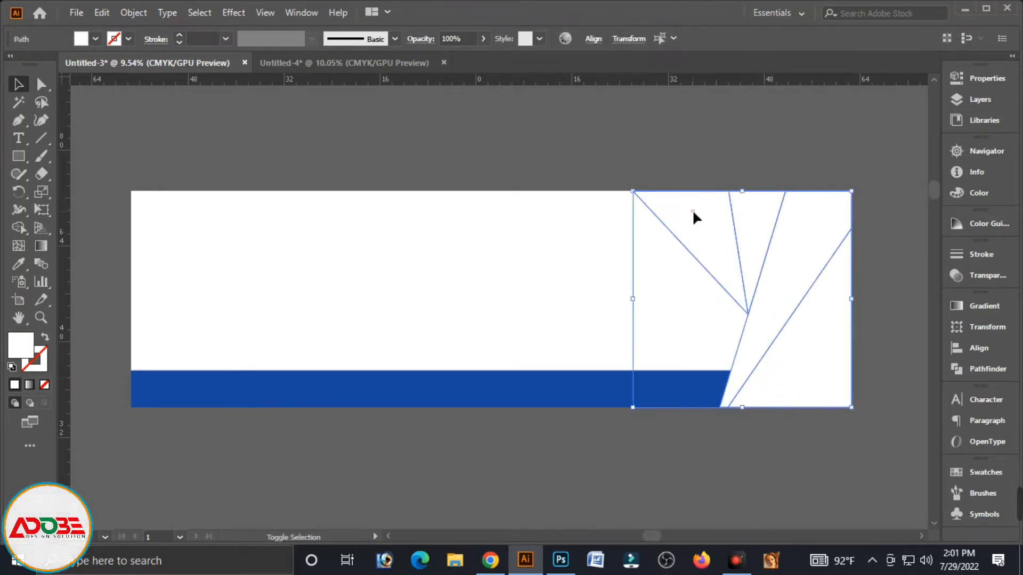
key(Delete)
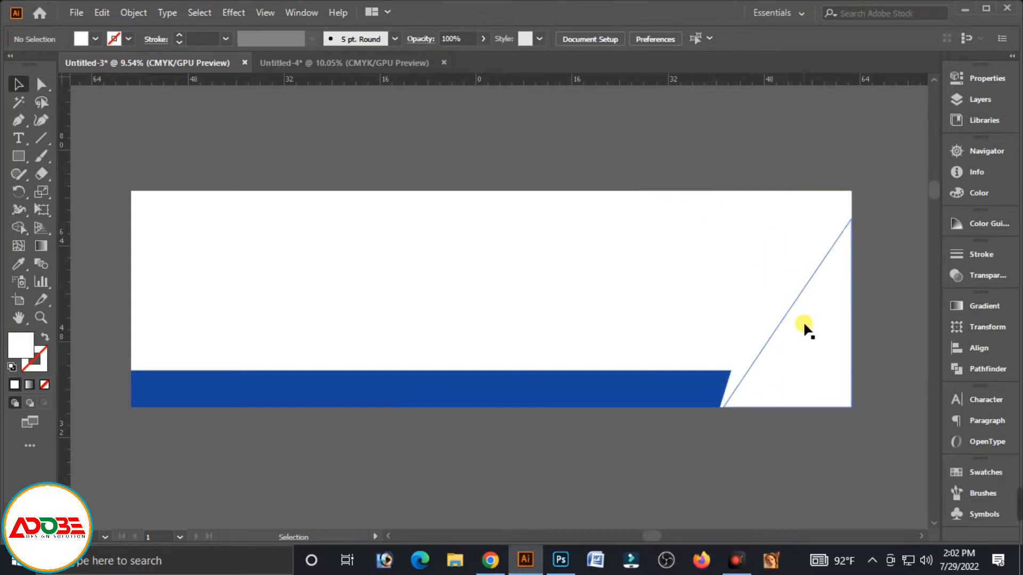
Select the angular pieces at the banner's right end together and switch the colour sliders from grayscale to CMYK.
click(816, 274)
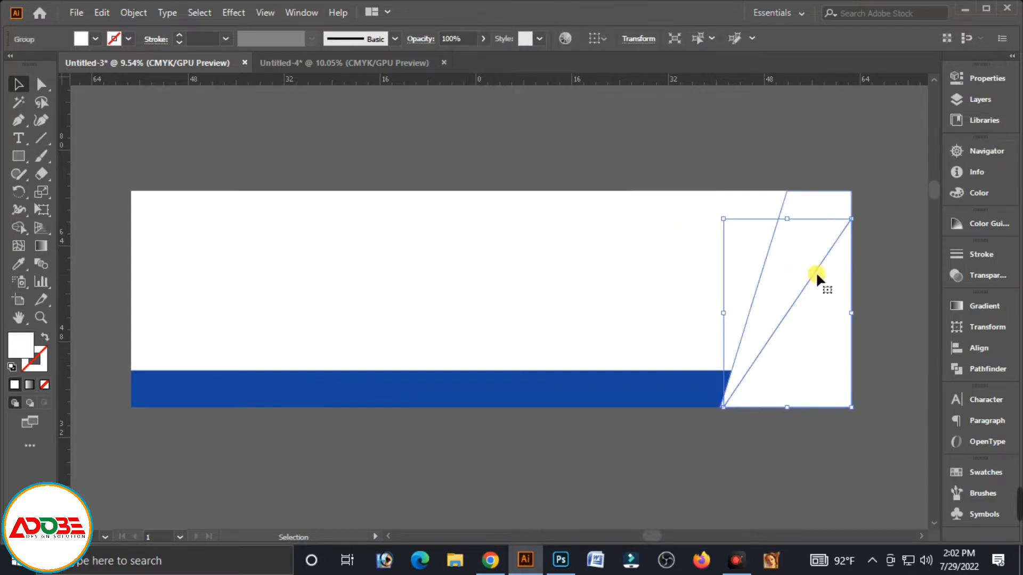
click(970, 190)
click(708, 187)
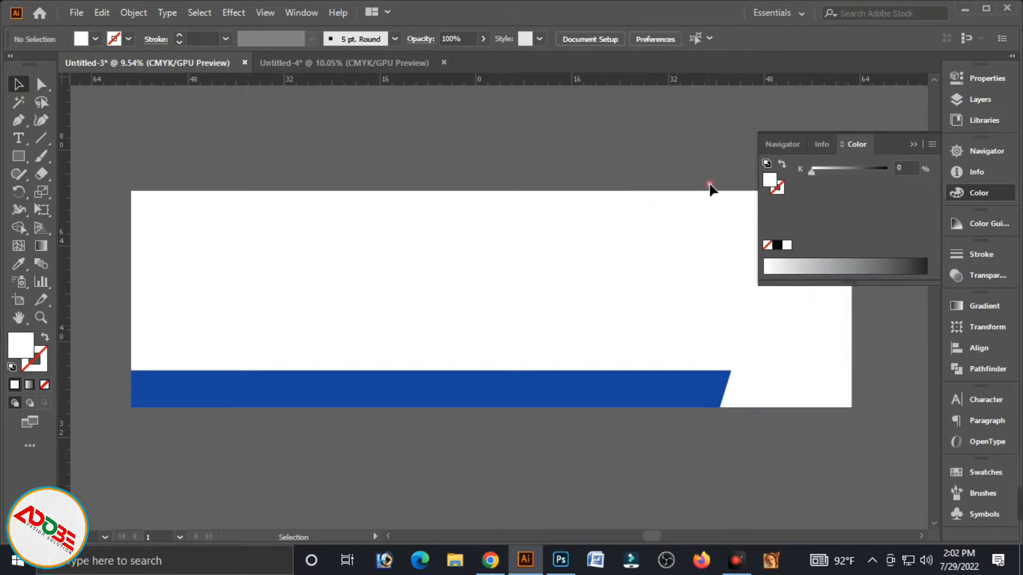
click(710, 208)
shift+click(782, 326)
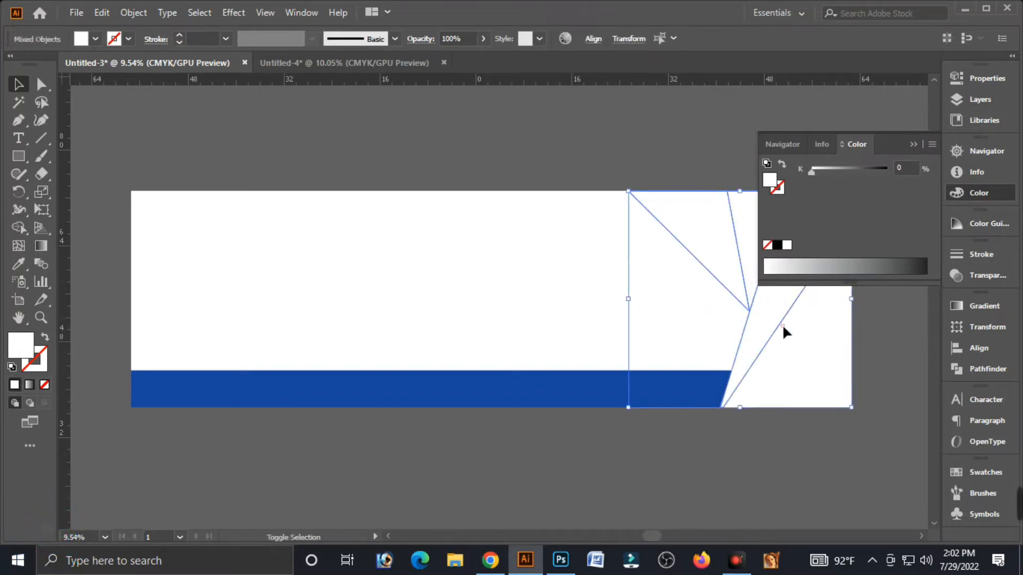
click(932, 144)
click(831, 221)
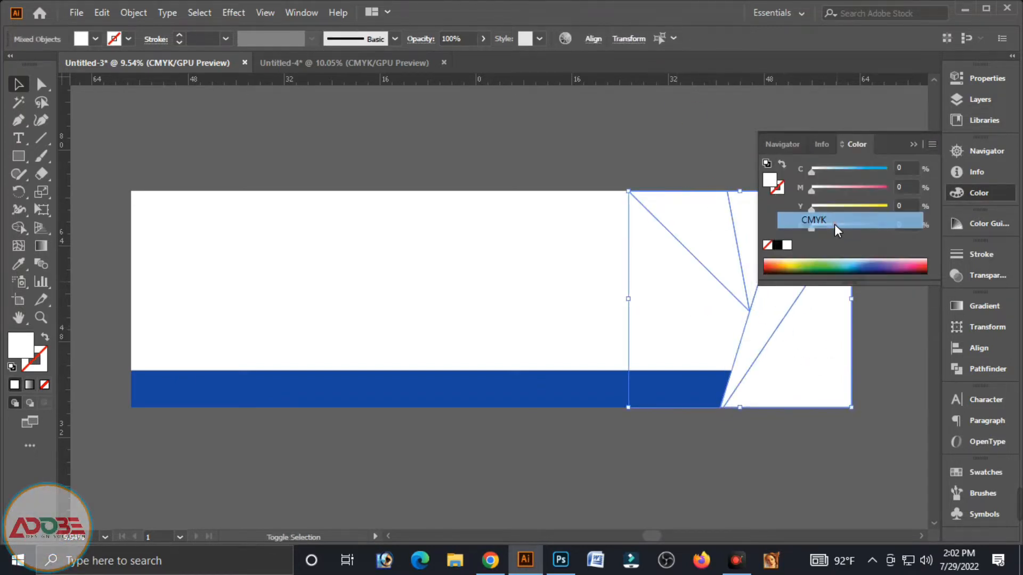
Fill the large lower-right triangle with dark green by setting cyan and yellow to 100%.
click(740, 167)
click(818, 355)
drag(811, 172, 891, 172)
drag(878, 212, 890, 210)
Fill the slanted piece beside the dark green triangle with light green, C 70 and Y 100.
click(772, 295)
drag(811, 209, 928, 203)
click(865, 170)
click(913, 169)
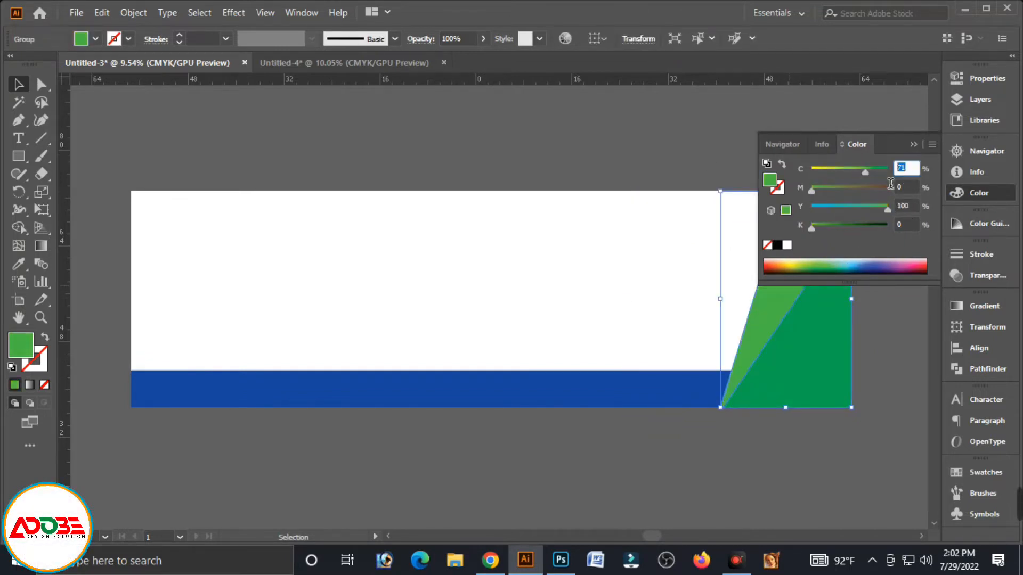
text(70)
Fill the narrow wedge adjoining the light green piece with olive yellow, C 30 and Y 100.
click(736, 228)
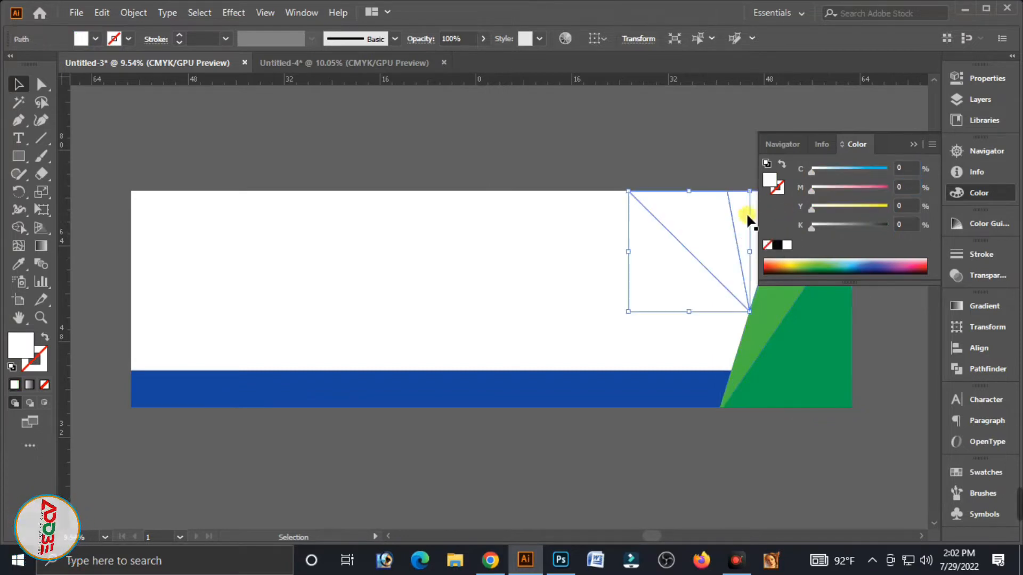
click(737, 158)
click(752, 211)
drag(862, 200, 934, 196)
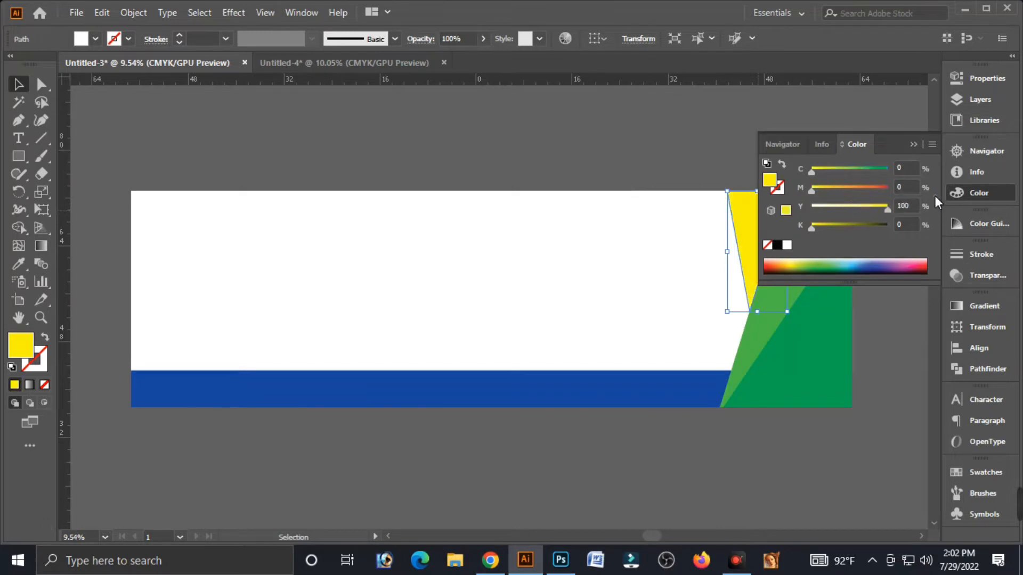
click(906, 168)
text(30)
key(Return)
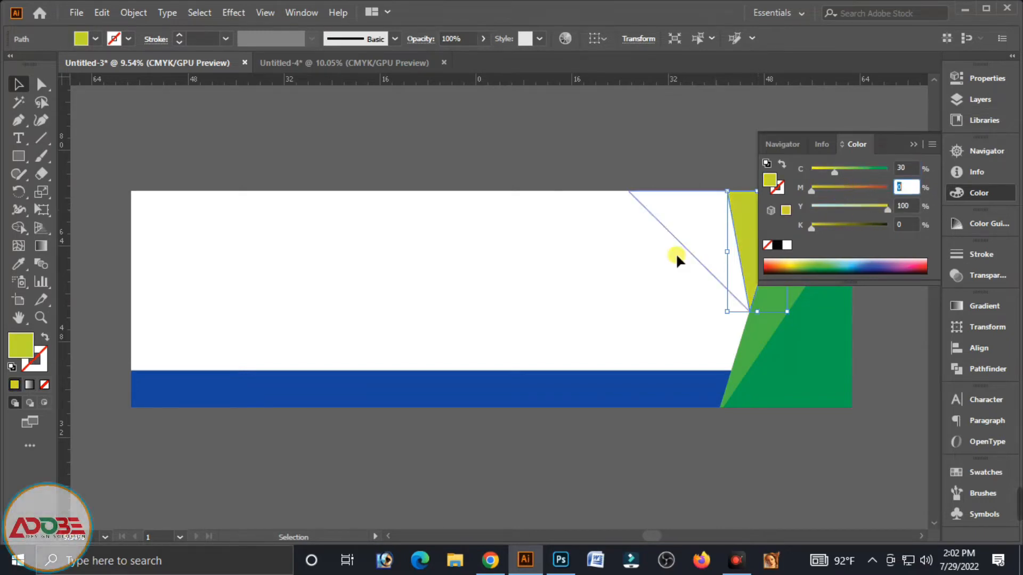
Fill the leftmost triangle of the angular shapes with yellow, C 10 and Y 100.
click(696, 221)
drag(873, 205, 816, 178)
text(10)
key(Tab)
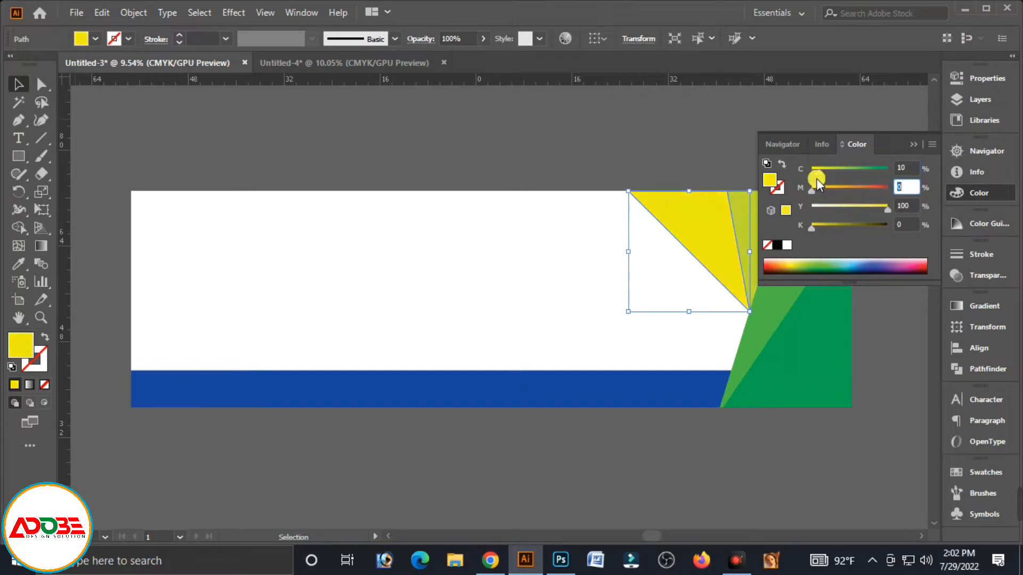
Hide the panels, select all four coloured angular pieces and group them.
click(914, 144)
key(Tab)
click(845, 285)
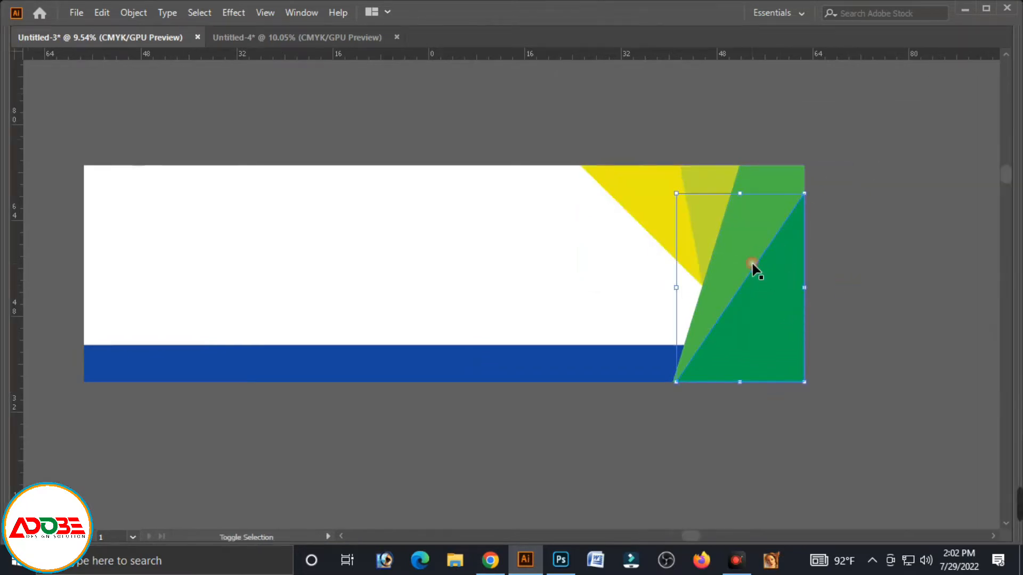
shift+click(676, 216)
right_click(670, 206)
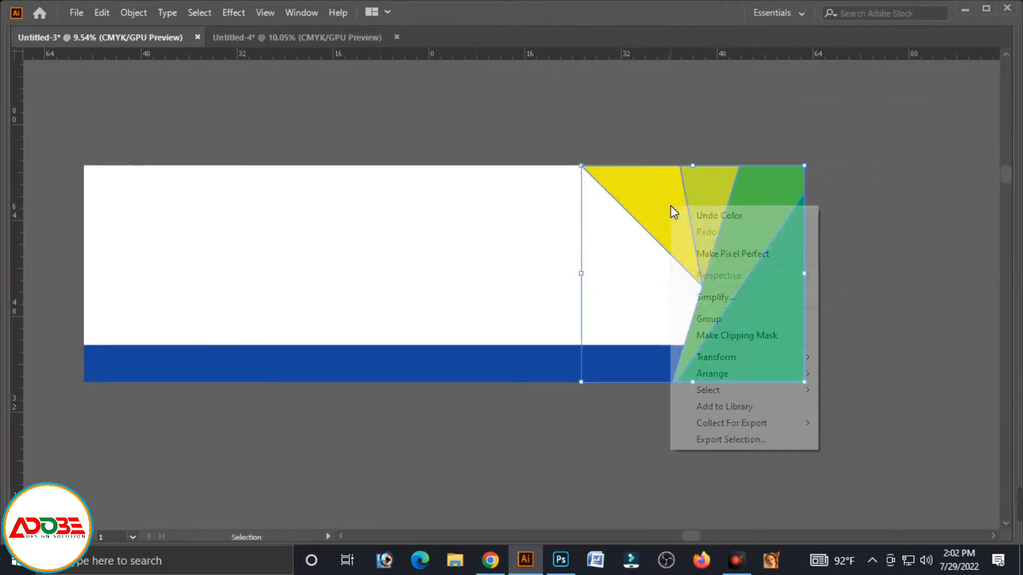
click(727, 318)
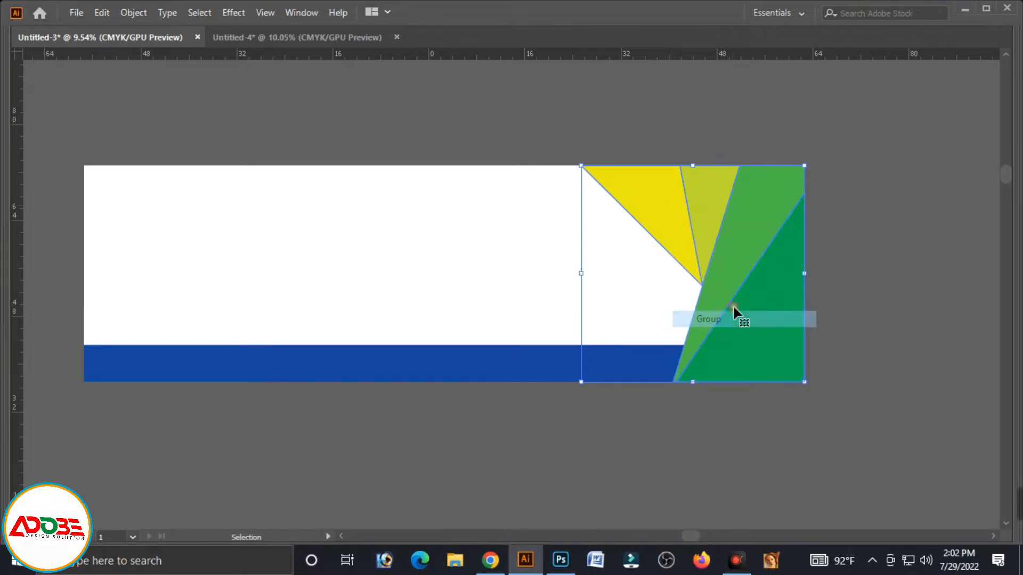
Send the coloured group to the back and bring it forward one level, placing it between the white background and blue strip.
right_click(749, 263)
mouse_move(767, 446)
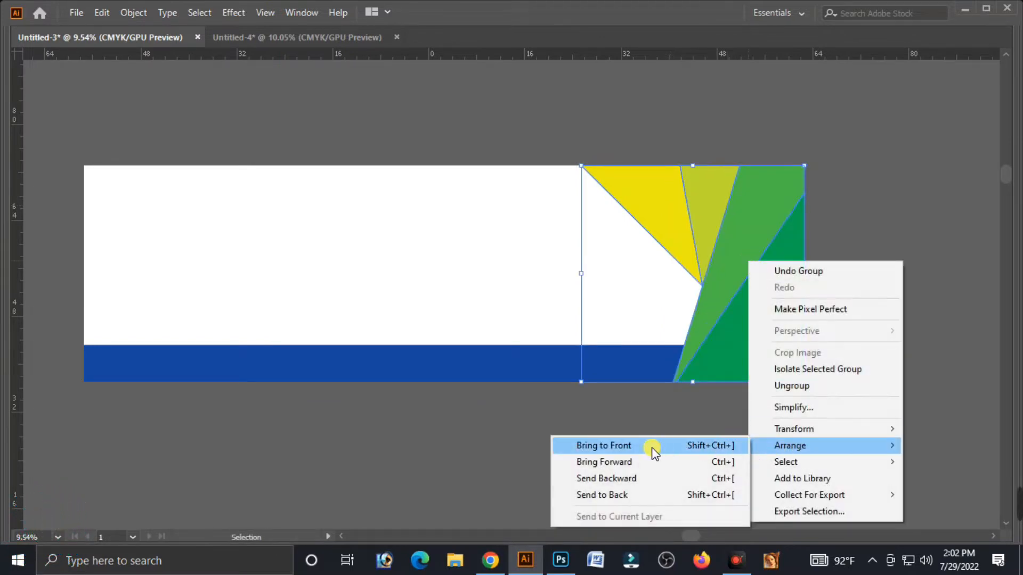
click(641, 496)
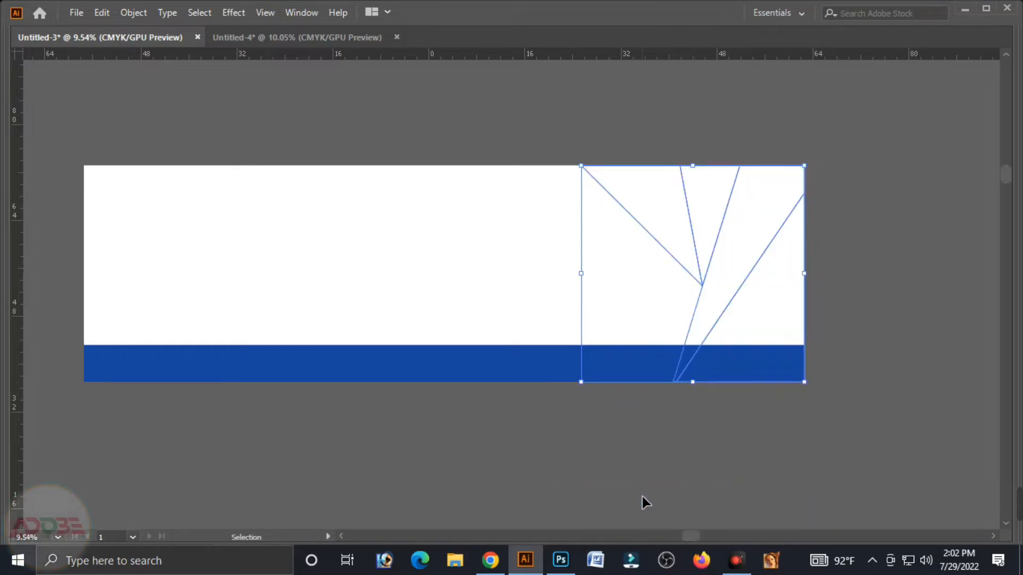
right_click(626, 252)
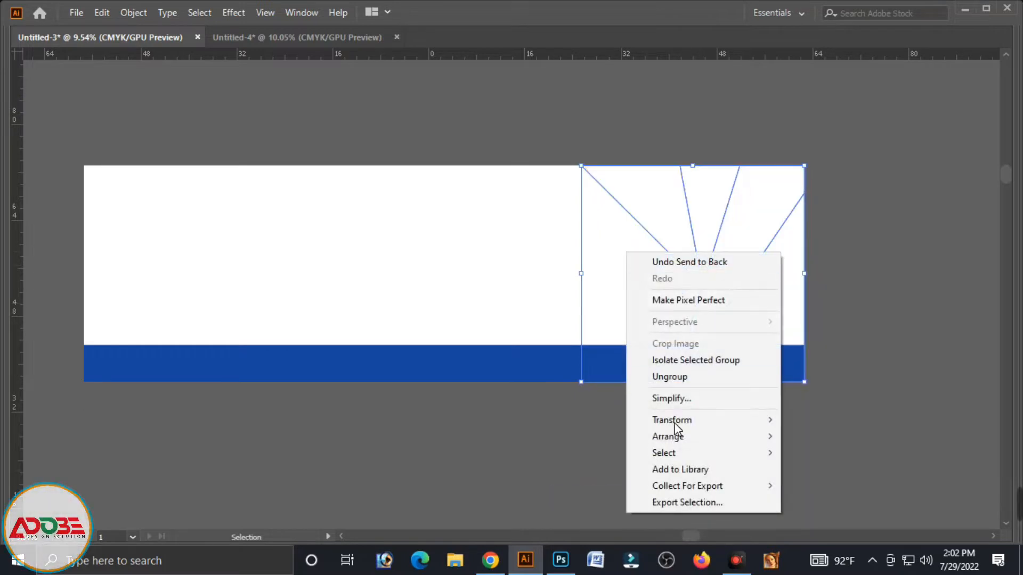
mouse_move(747, 442)
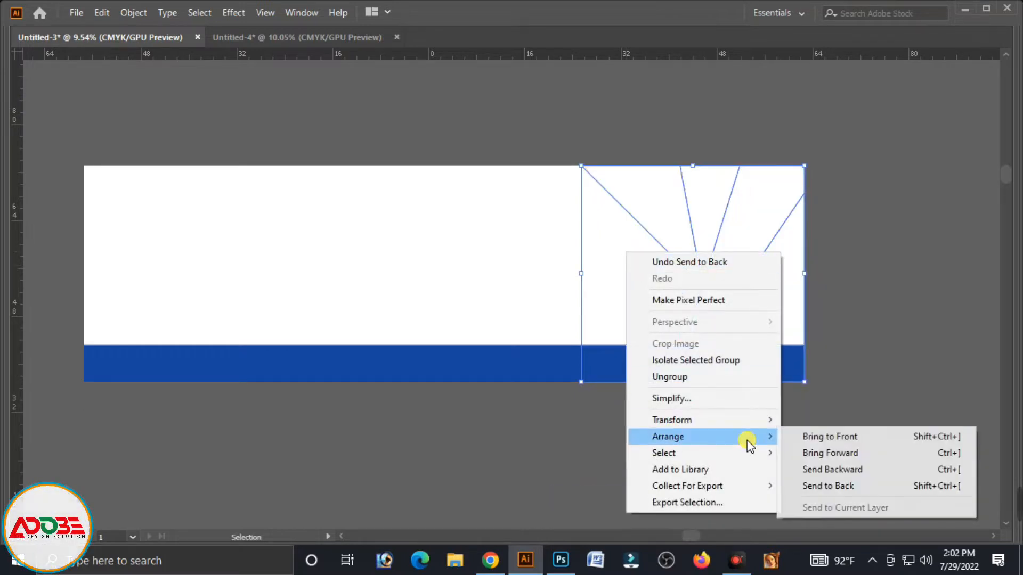
click(901, 453)
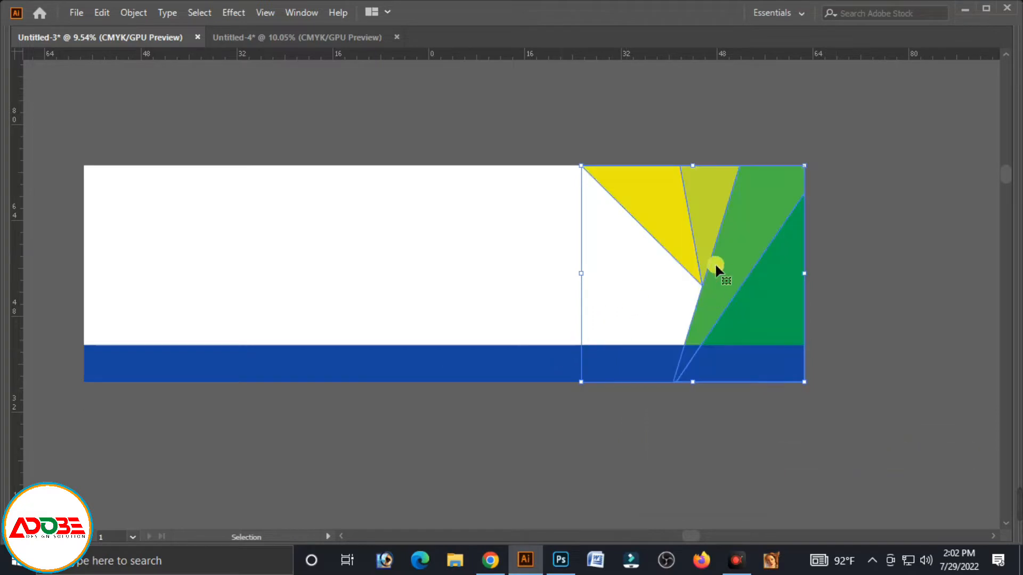
key(a)
click(679, 285)
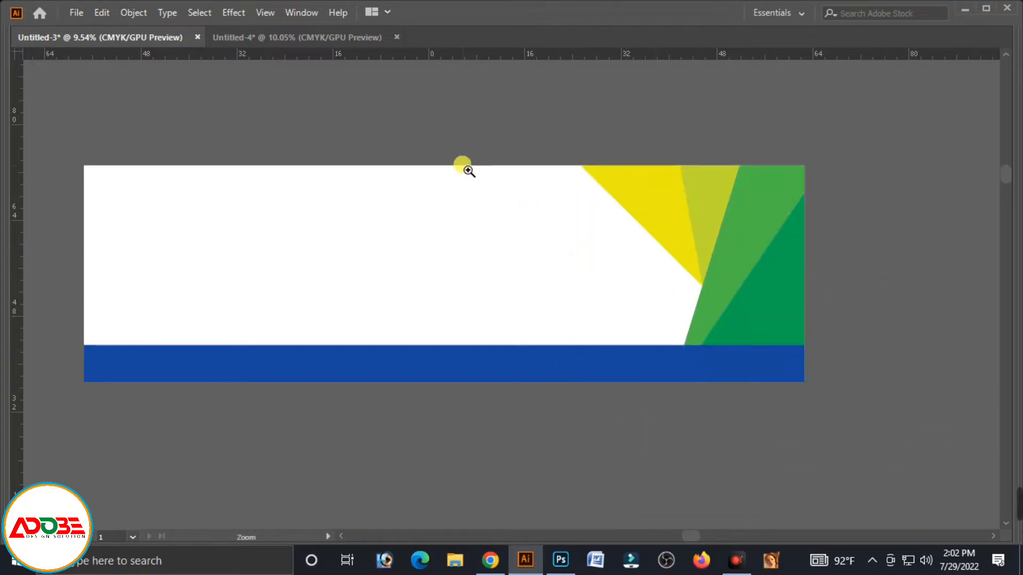
click(384, 152)
drag(495, 232, 561, 223)
click(548, 232)
key(ctrl+minus)
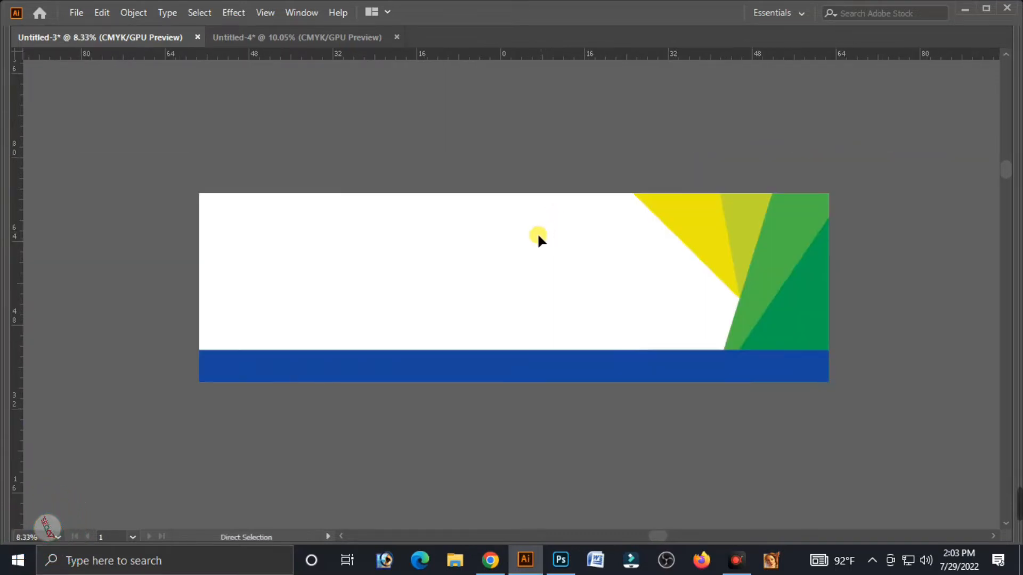
drag(390, 199, 454, 278)
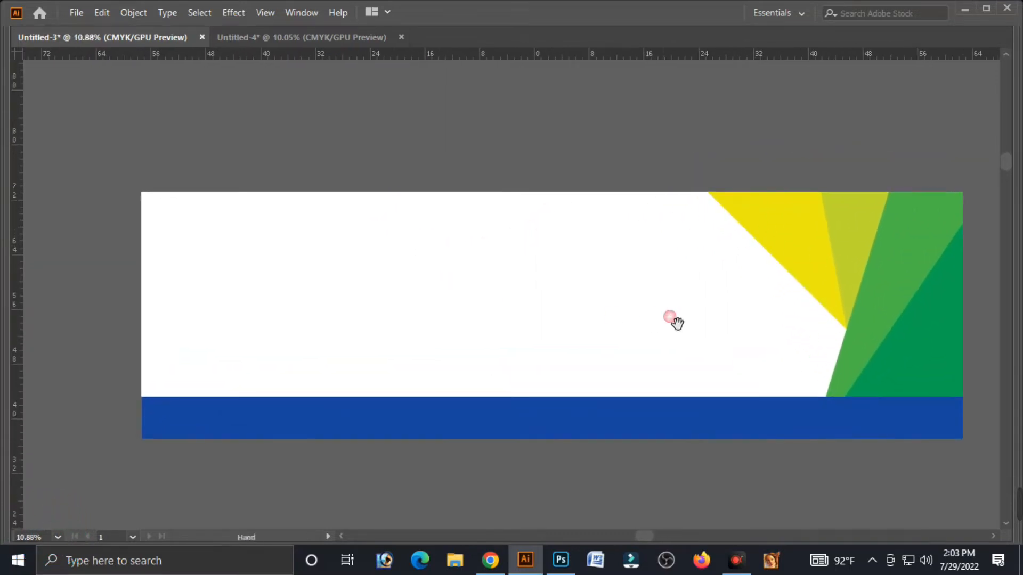
drag(673, 319, 624, 298)
Show the panels again and draw a large circle with the Ellipse tool over the angular shapes.
key(Tab)
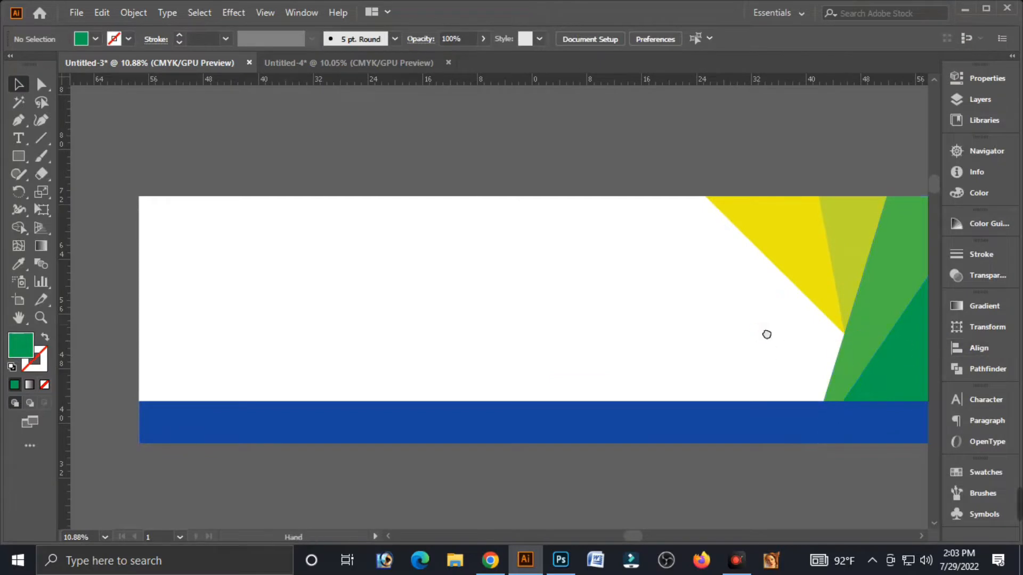
drag(764, 335, 719, 336)
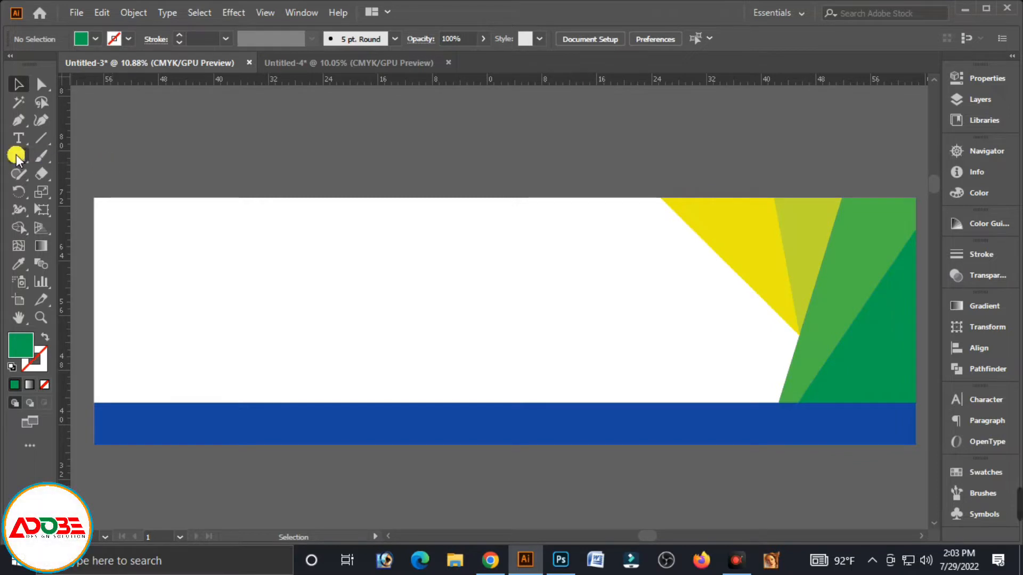
drag(16, 154, 74, 190)
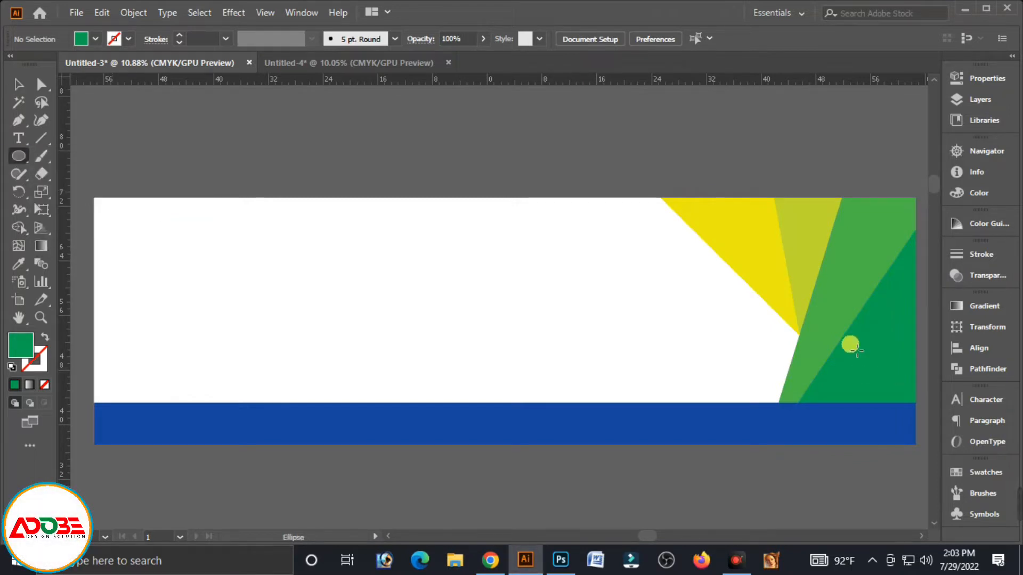
drag(783, 320, 882, 393)
click(25, 91)
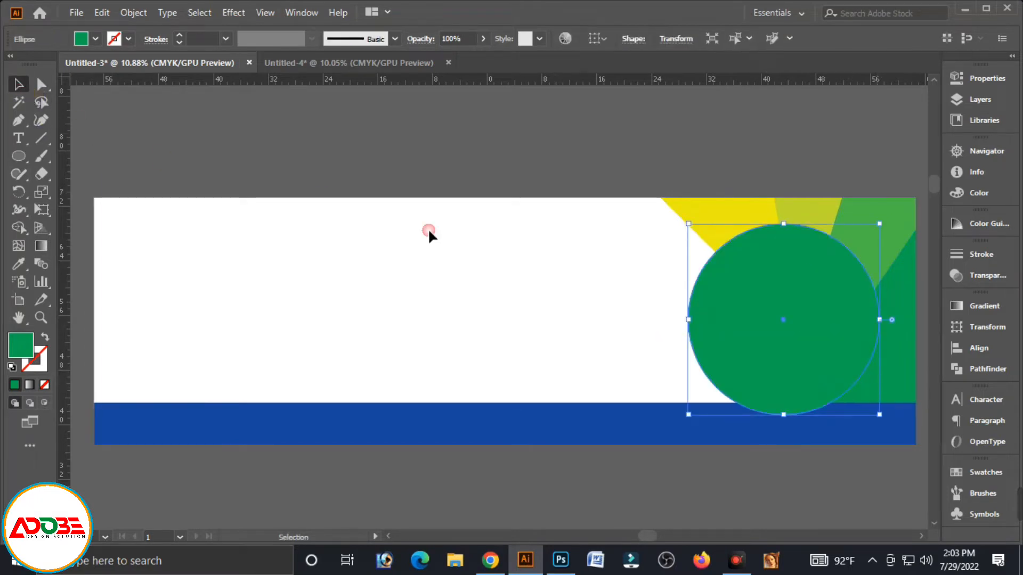
Widen the circle into an ellipse resting on the blue strip's upper edge and fill it with pure cyan, C 100.
drag(803, 310, 707, 304)
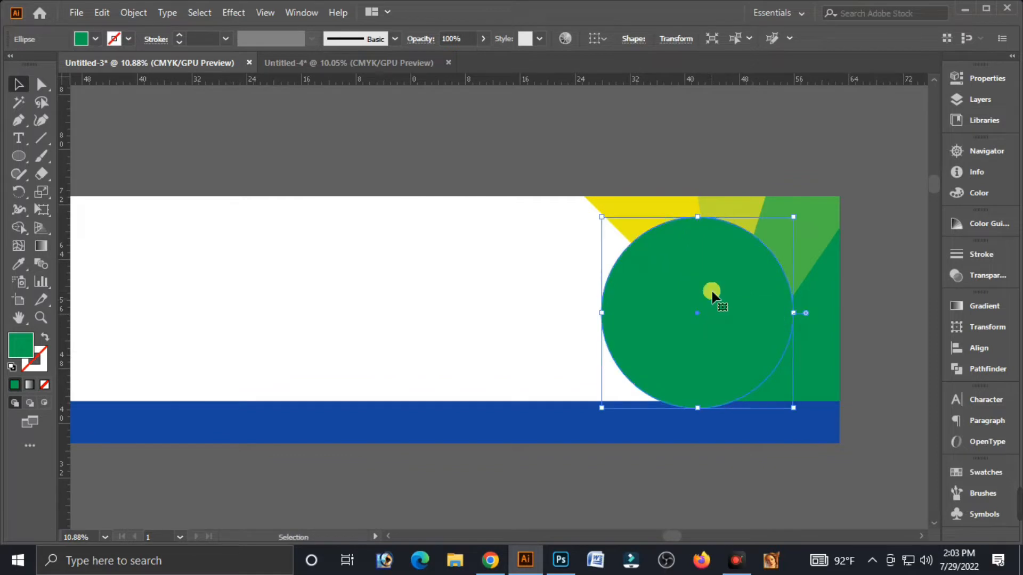
mouse_move(799, 323)
mouse_down()
mouse_move(793, 316)
mouse_move(813, 318)
mouse_up()
drag(748, 319, 741, 312)
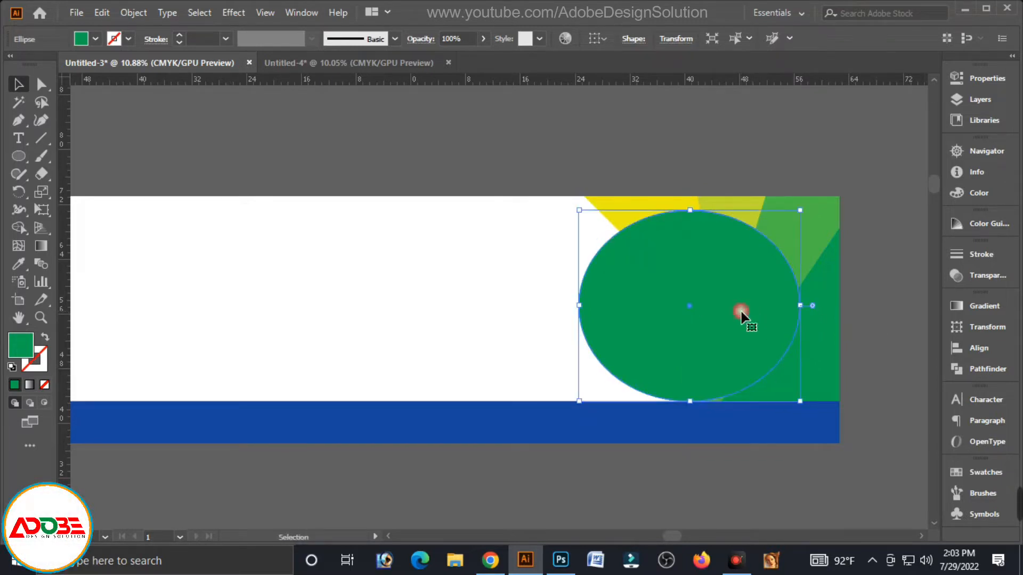
click(977, 197)
click(790, 204)
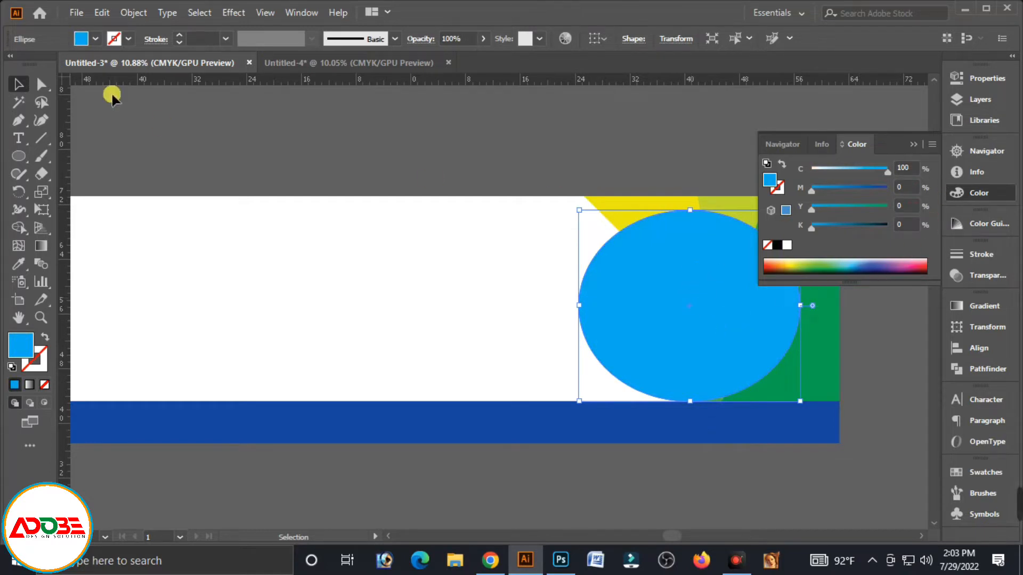
Copy the cyan ellipse, paste it in front and shrink the duplicate slightly about its centre.
click(102, 12)
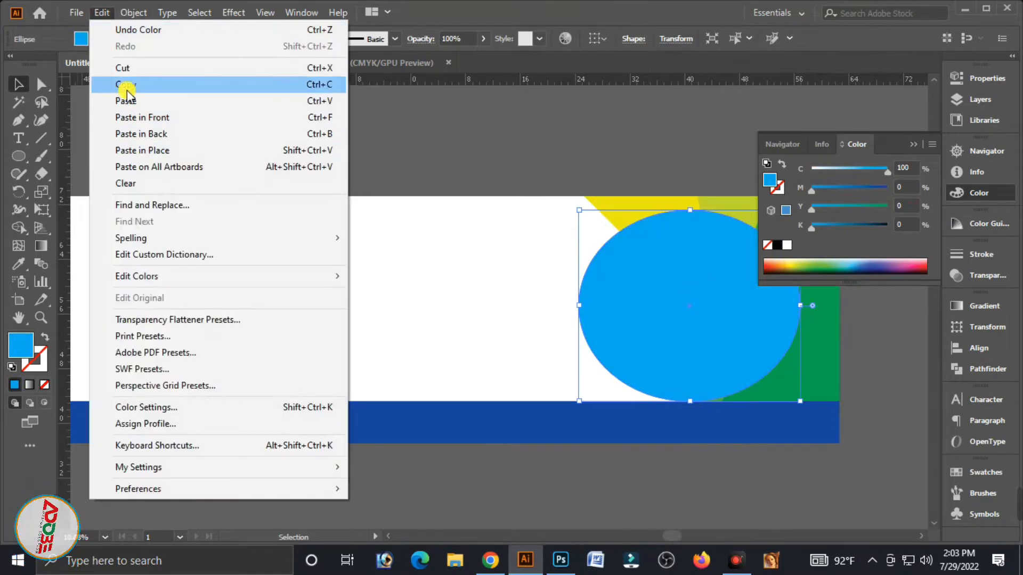
click(102, 11)
click(102, 12)
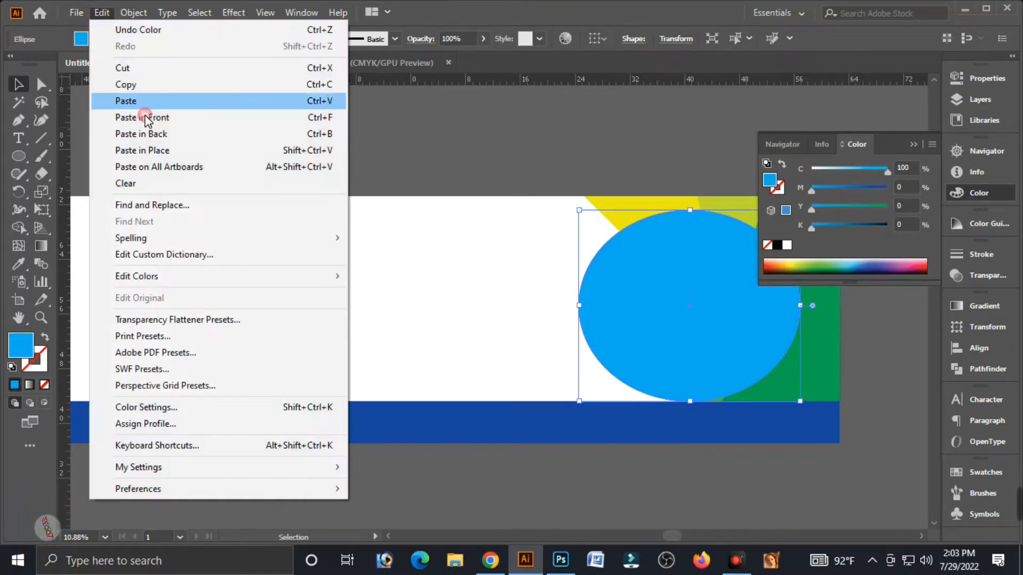
click(320, 118)
drag(806, 407, 796, 406)
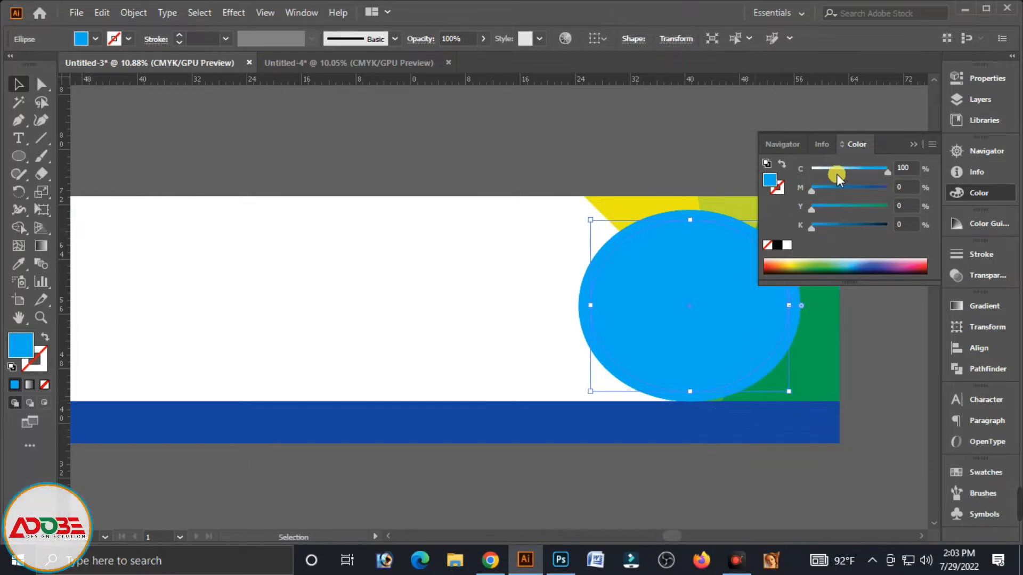
Fill the outer ellipse with white and give it a pure cyan stroke, C 100 with M, Y and K 0.
click(701, 213)
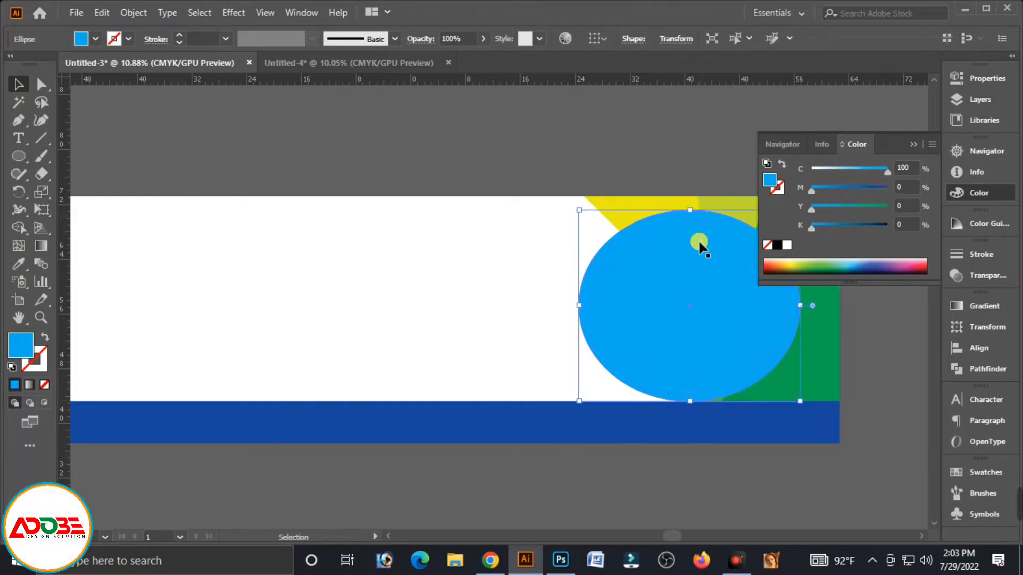
drag(829, 167, 637, 170)
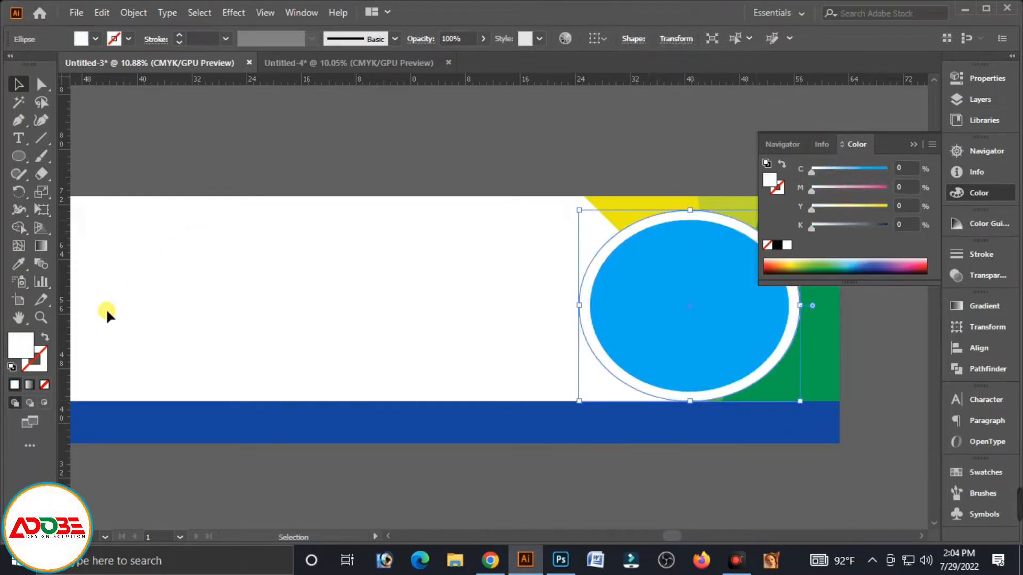
click(41, 358)
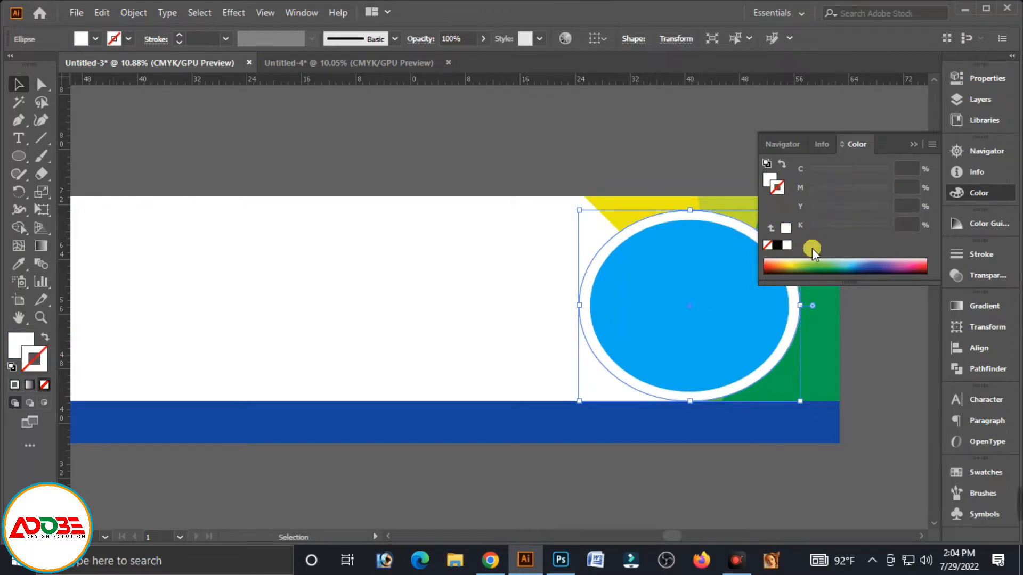
drag(900, 270, 860, 268)
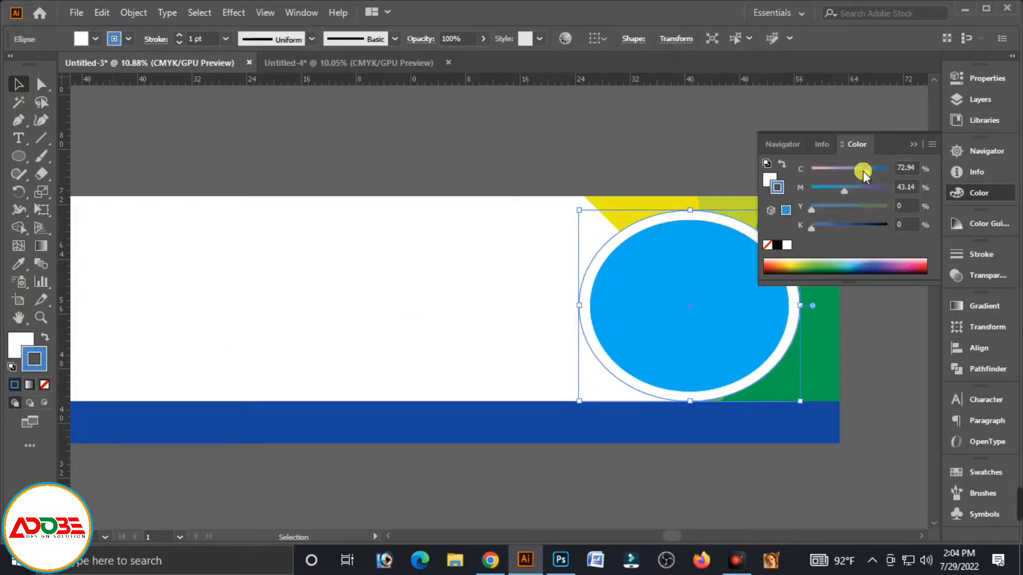
mouse_move(864, 172)
mouse_down()
mouse_move(897, 173)
mouse_move(777, 187)
mouse_up()
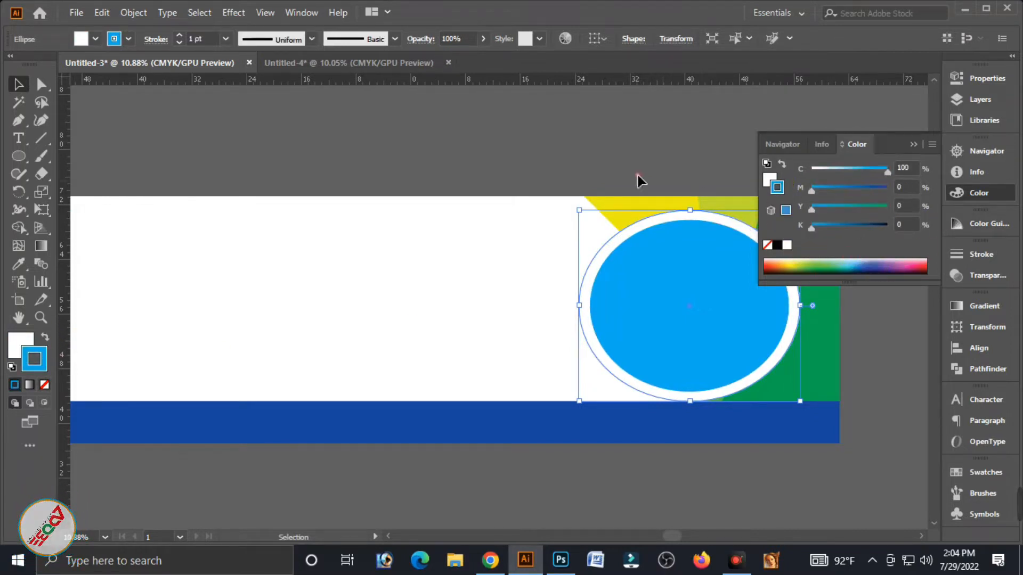
Set the outer ellipse's cyan stroke weight to 7 pt and deselect it.
click(178, 35)
click(178, 35)
click(178, 35)
click(178, 35)
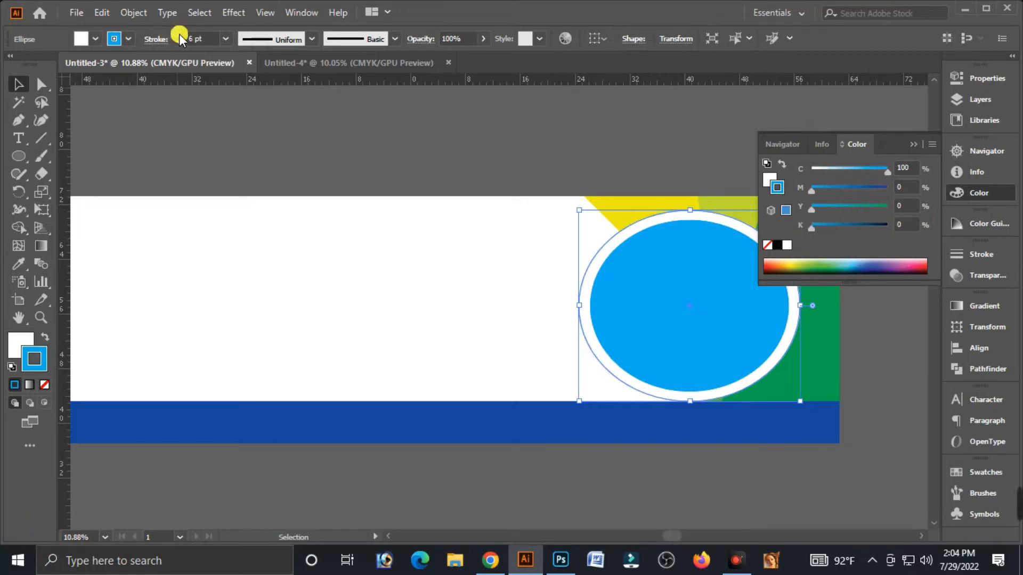
click(179, 35)
click(456, 203)
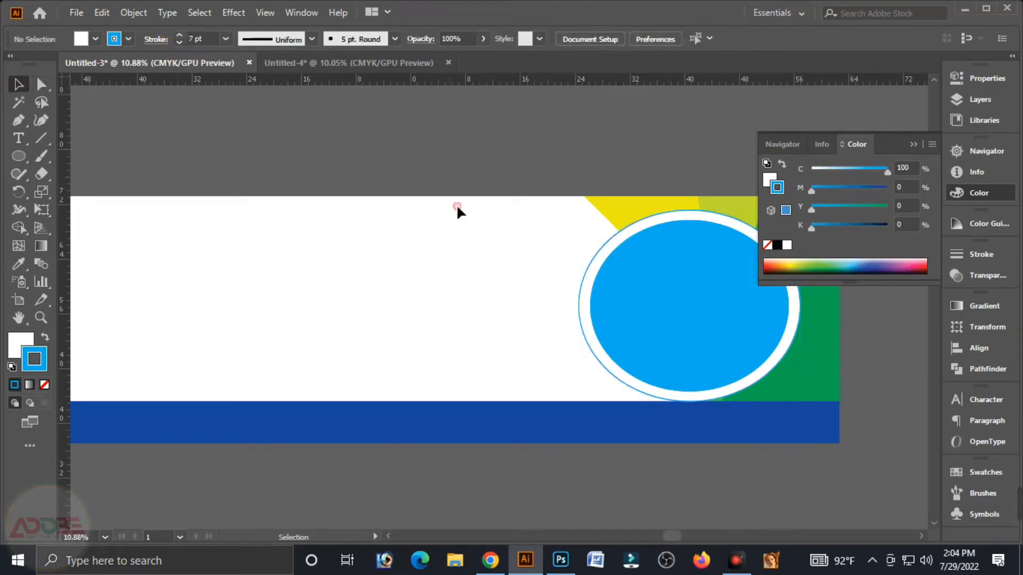
Give the inner cyan ellipse a white-to-black radial gradient fill and no stroke.
click(735, 304)
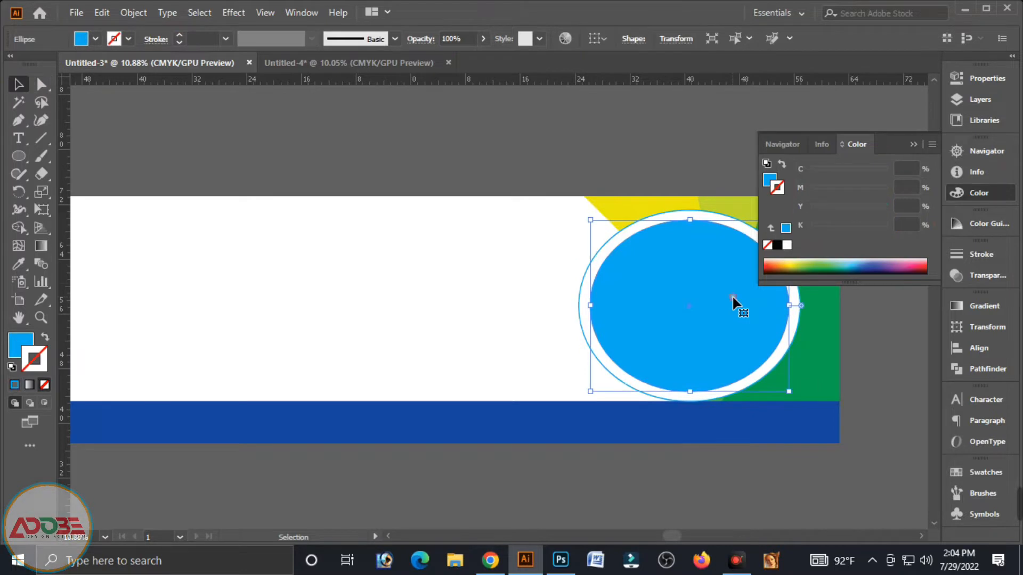
click(985, 307)
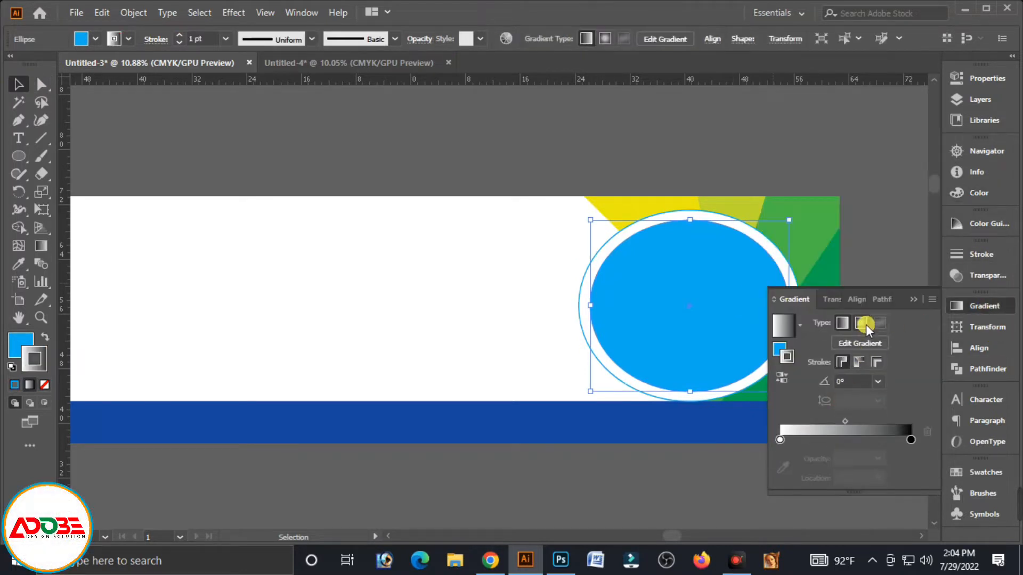
click(46, 387)
click(24, 345)
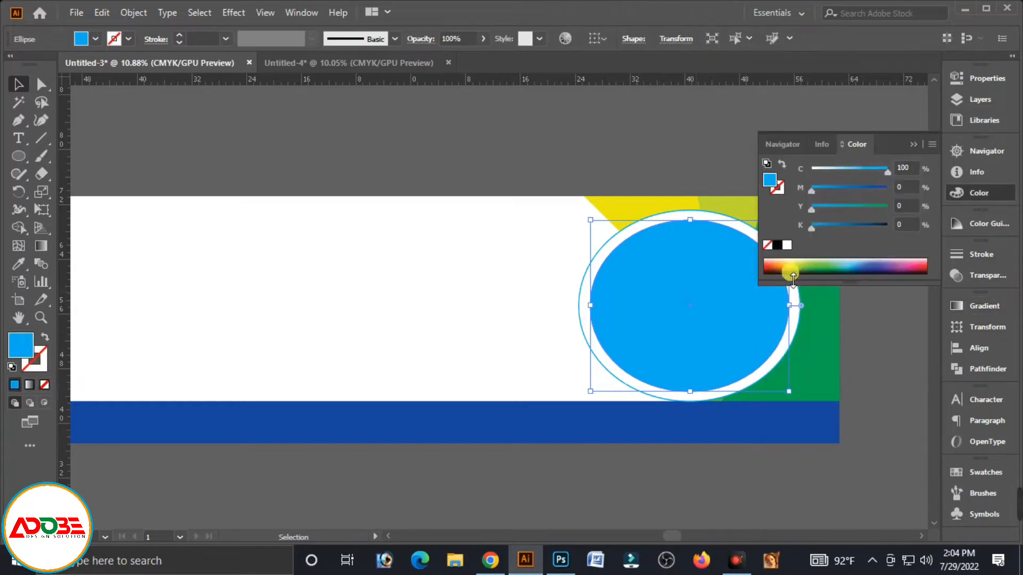
click(990, 307)
click(833, 413)
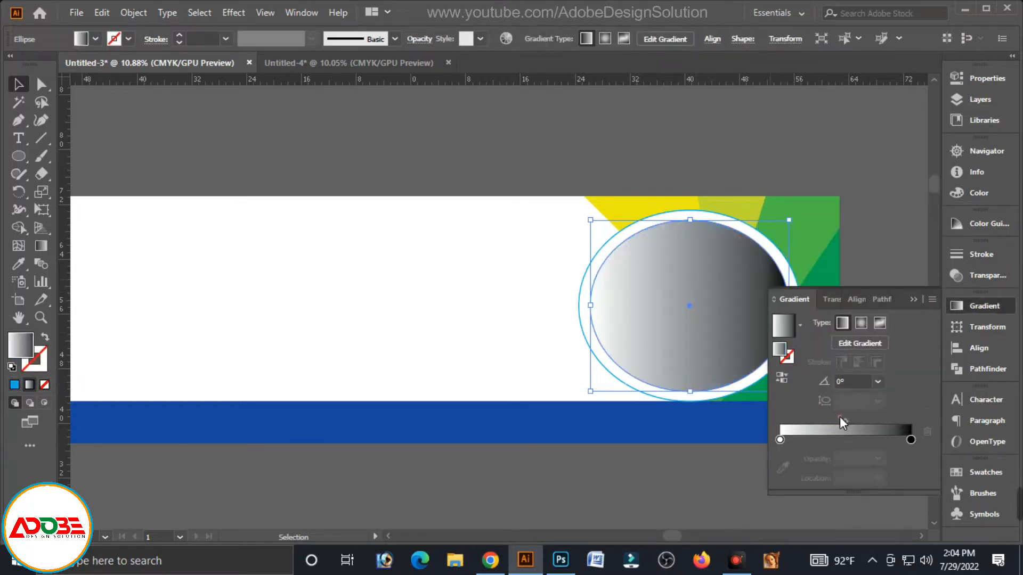
click(861, 323)
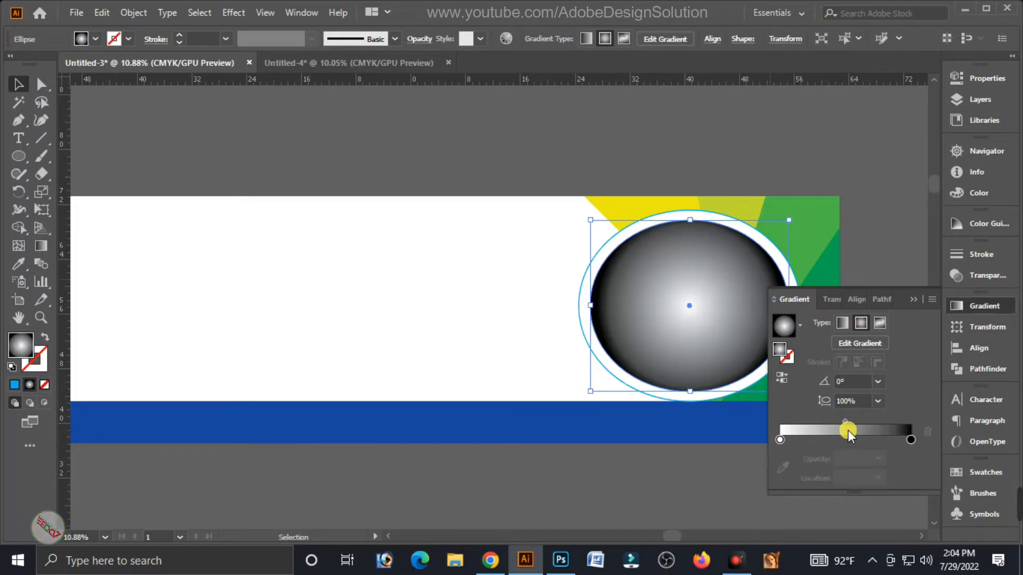
Switch the gradient's black end stop to CMYK and colour it dark red, C 0, M 100, Y 100, K 66.
double_click(910, 439)
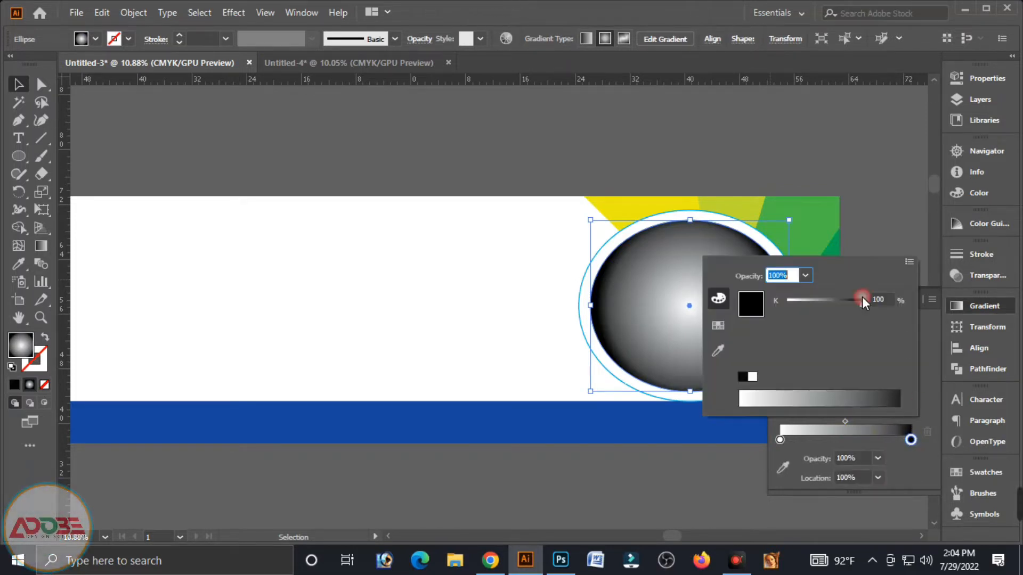
click(910, 262)
click(867, 310)
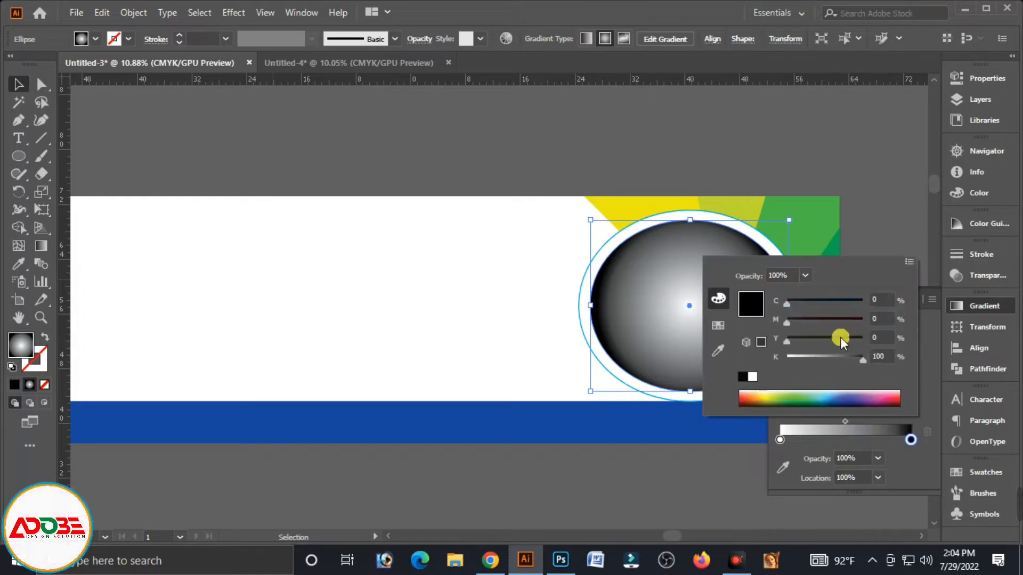
drag(745, 353, 744, 354)
drag(843, 318, 893, 321)
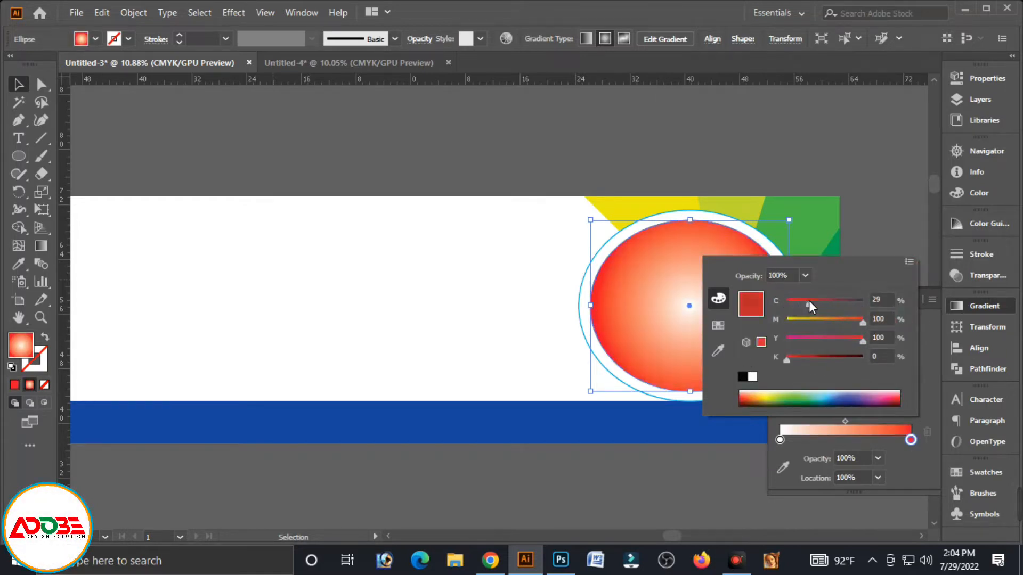
drag(809, 300, 771, 324)
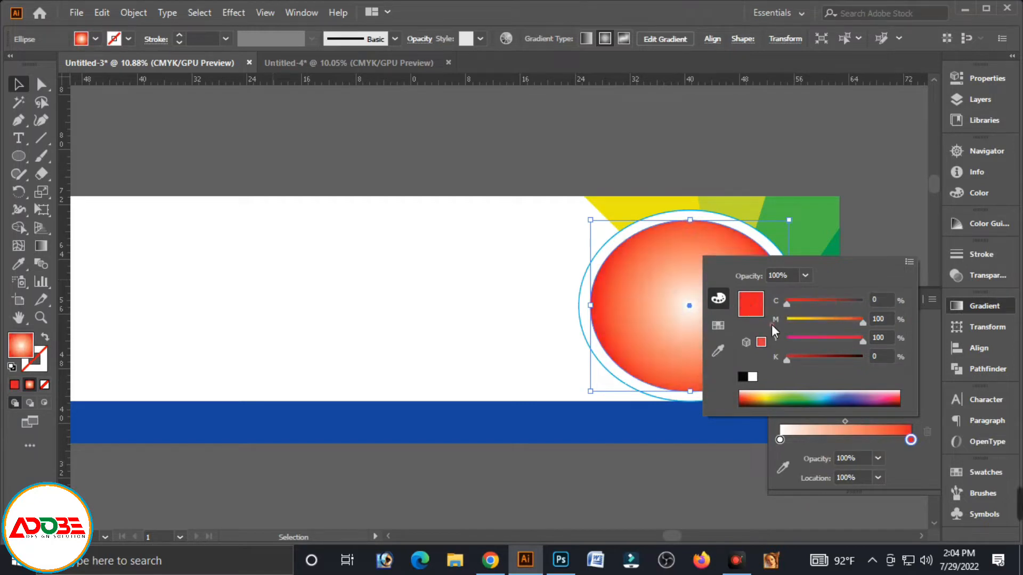
drag(786, 358, 838, 358)
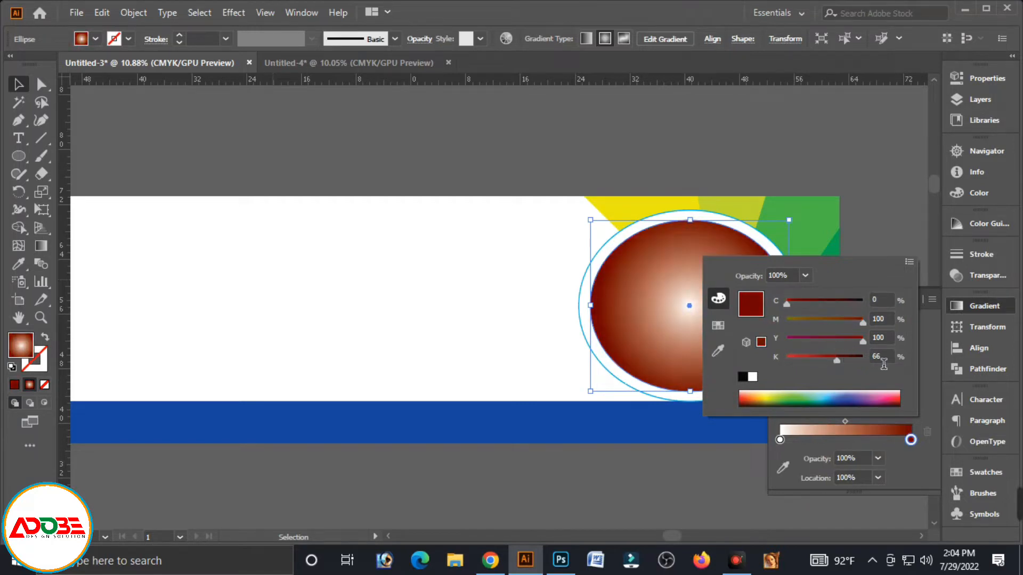
Switch the gradient's white start stop to CMYK and colour it red, C 0, M 100, Y 100, K 19.
double_click(779, 439)
click(907, 263)
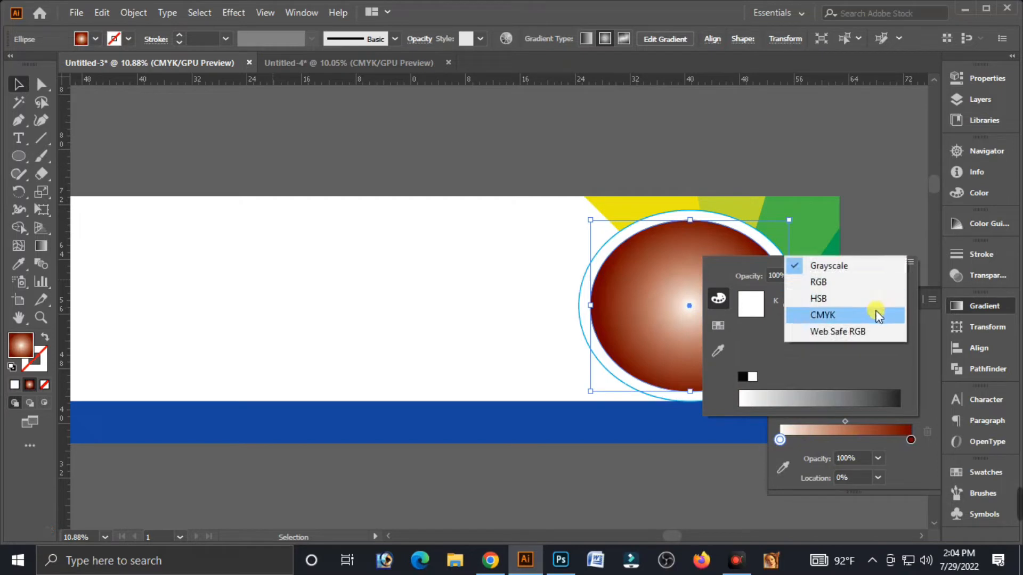
click(823, 315)
drag(861, 325, 910, 318)
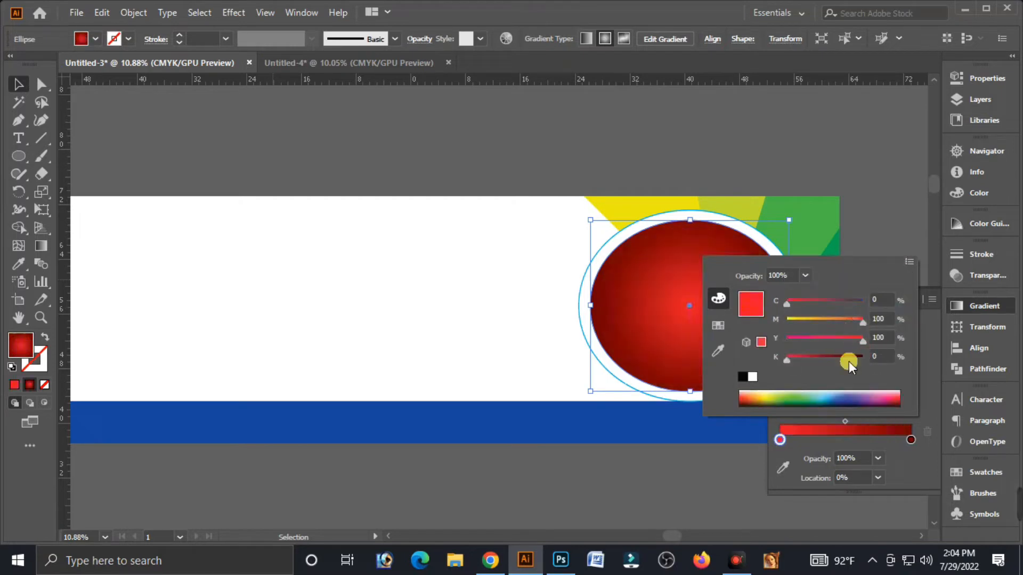
drag(794, 356, 801, 356)
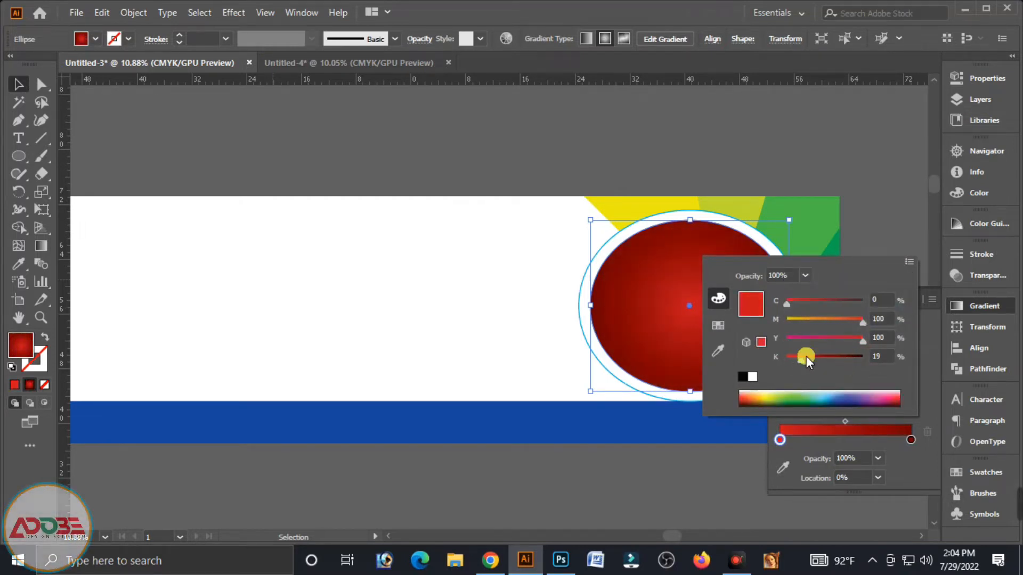
Lighten the gradient's dark red end stop to K 48 and deselect the ellipse.
click(911, 439)
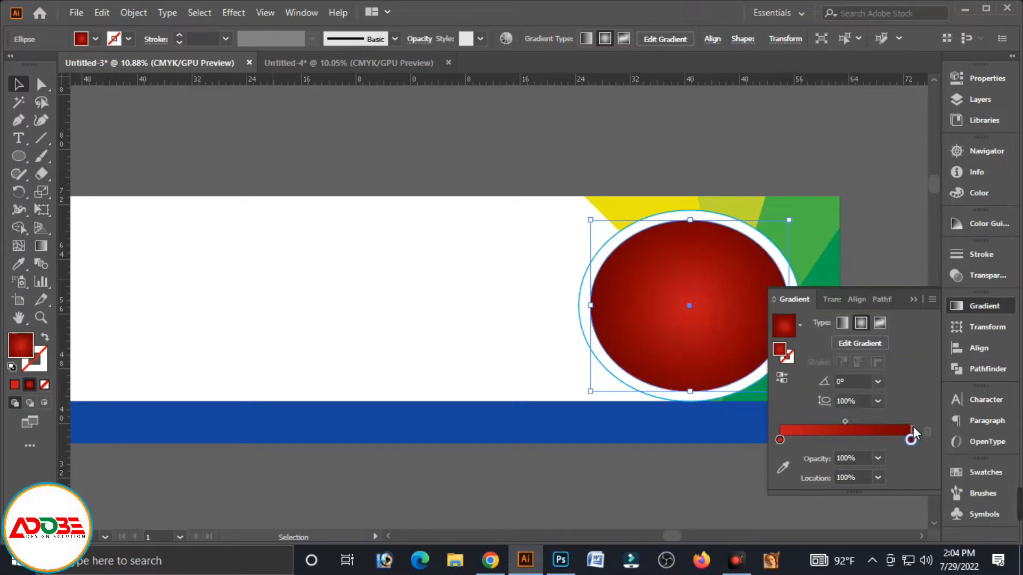
double_click(911, 439)
drag(832, 356, 823, 355)
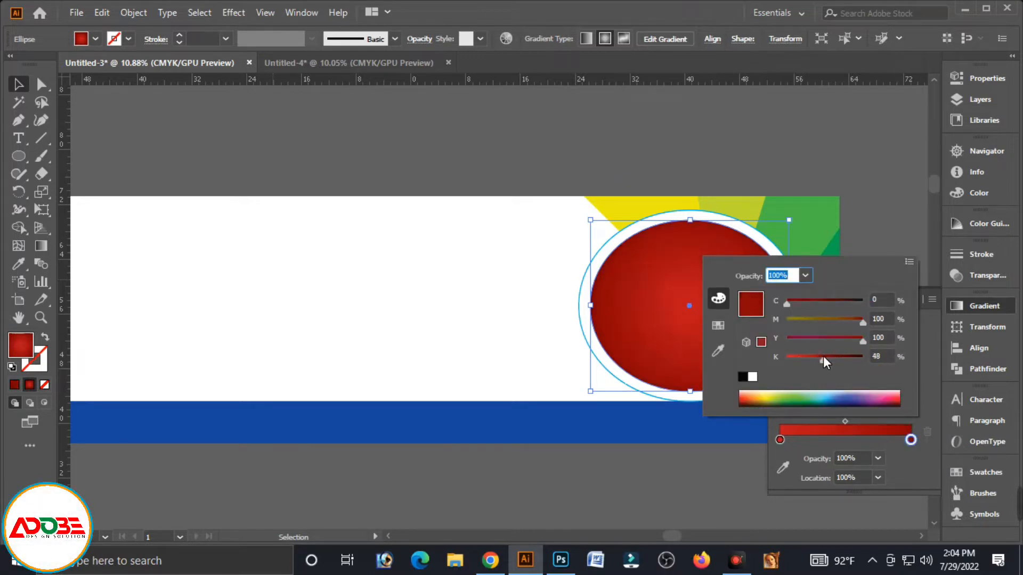
click(909, 221)
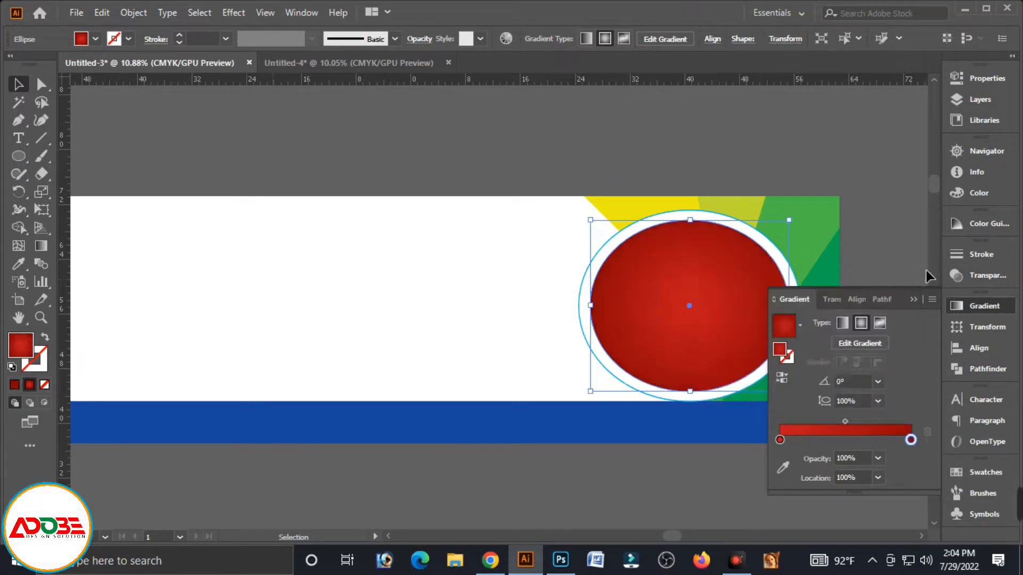
click(912, 300)
click(874, 295)
Hide the panels, then shrink both ellipses together slightly so they clear the blue strip, adjust their width and deselect them.
key(Tab)
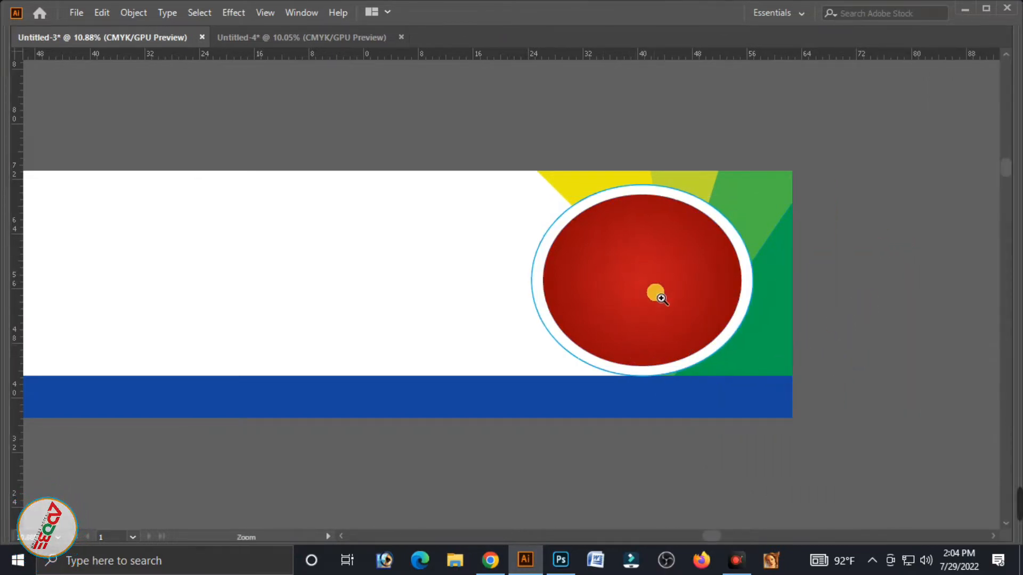
key(space)
drag(655, 292, 781, 333)
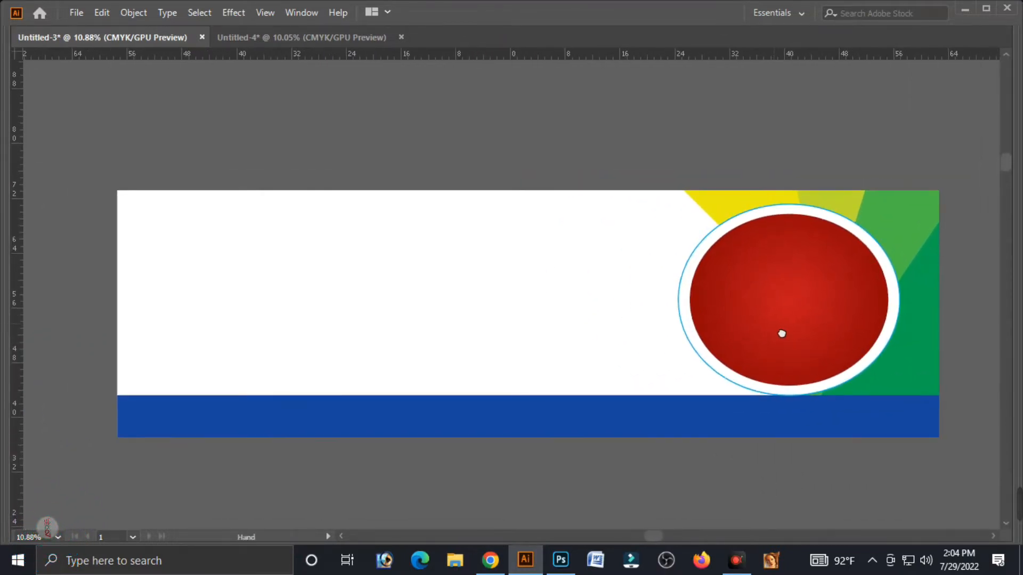
click(872, 245)
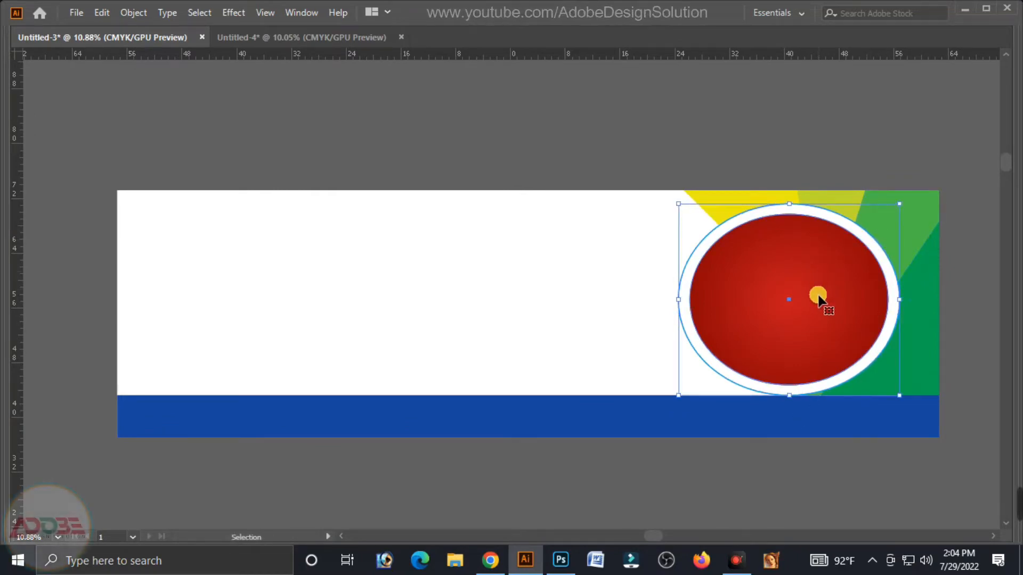
shift+click(903, 397)
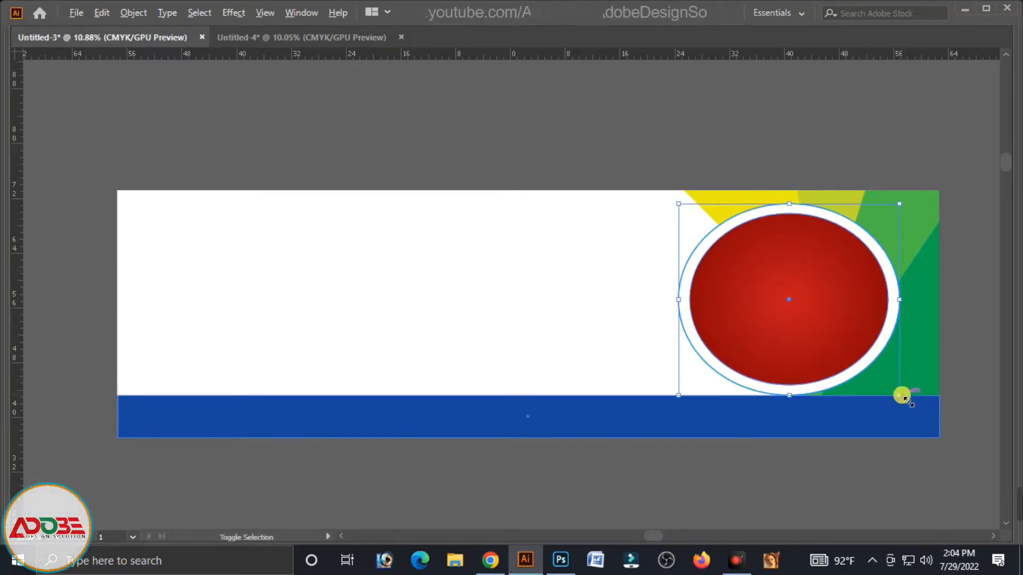
drag(905, 399, 901, 395)
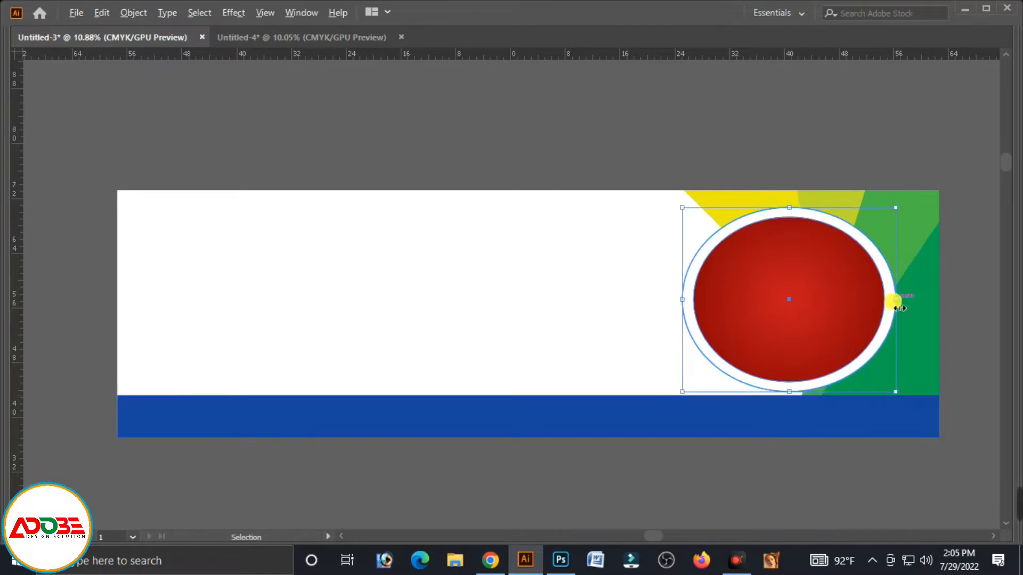
mouse_move(899, 307)
mouse_down()
mouse_move(887, 308)
mouse_move(899, 307)
mouse_up()
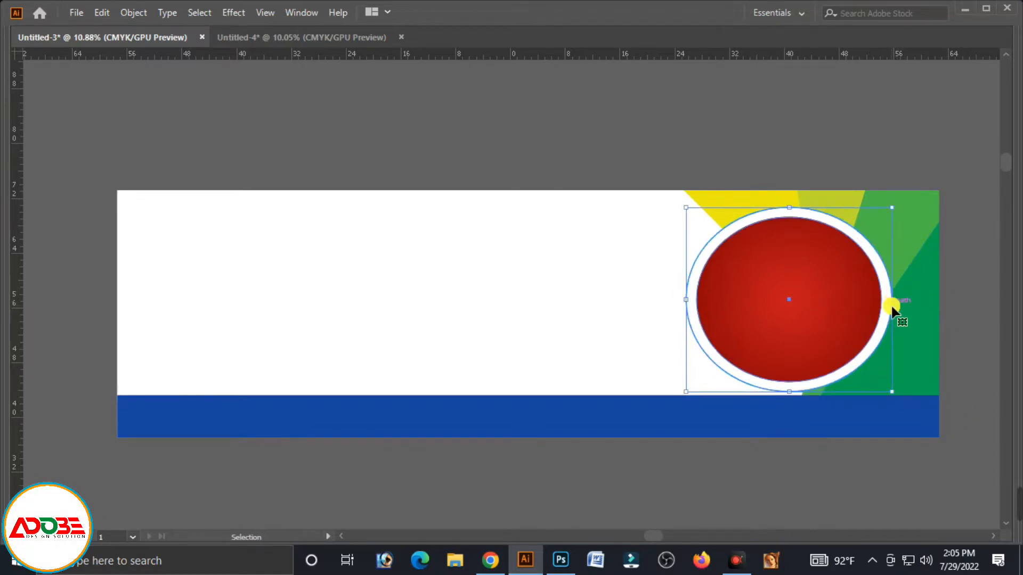
drag(687, 309, 680, 309)
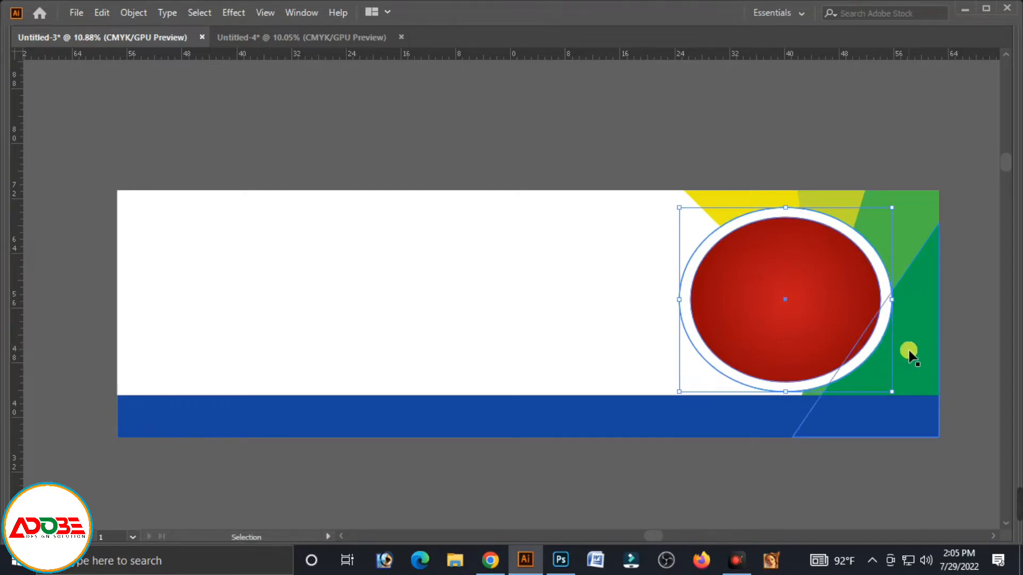
key(a)
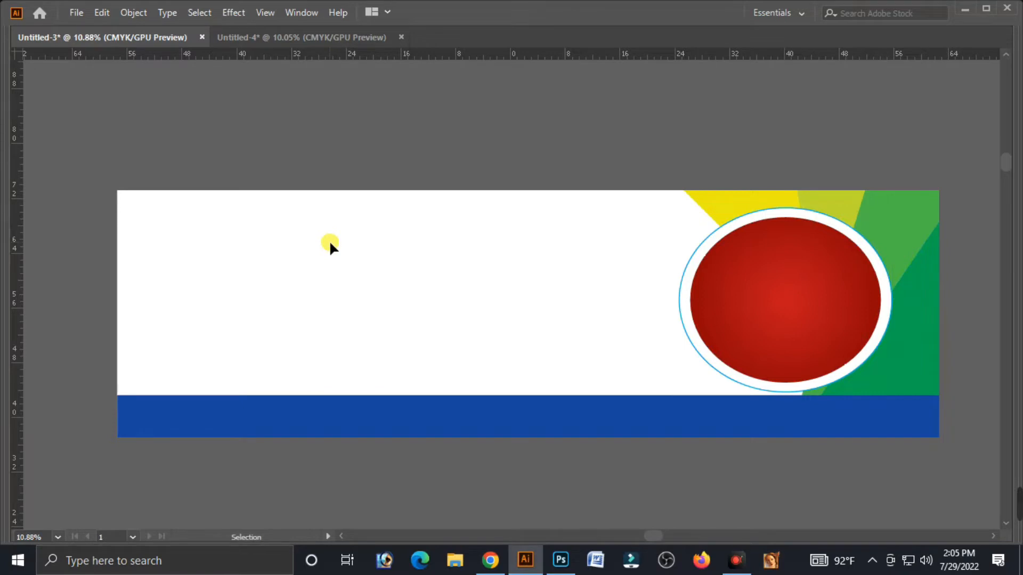
Show the panels again and add point text SDFSDFSD in the upper white area, scaled to 186.52 pt.
key(Tab)
click(19, 138)
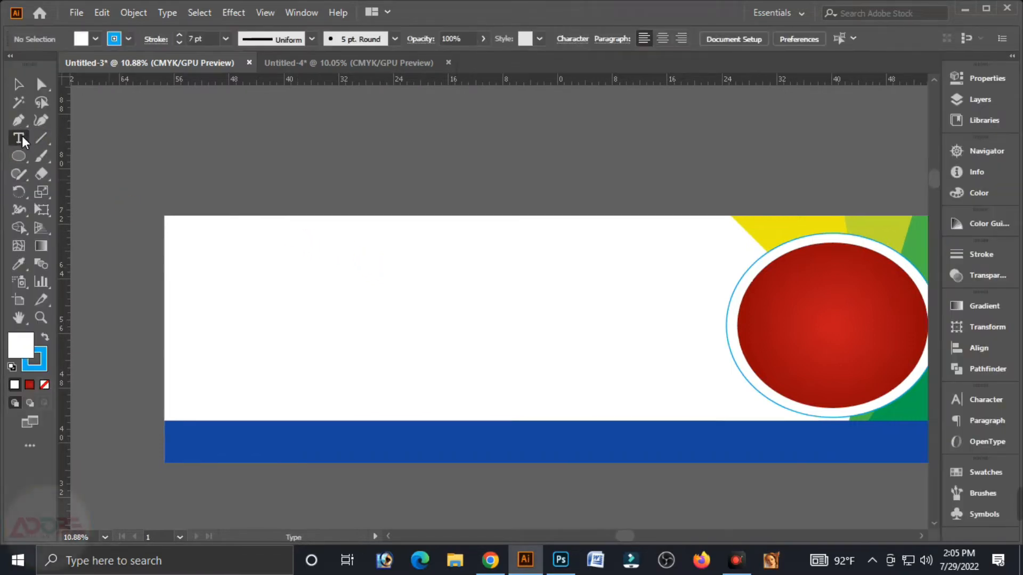
click(327, 264)
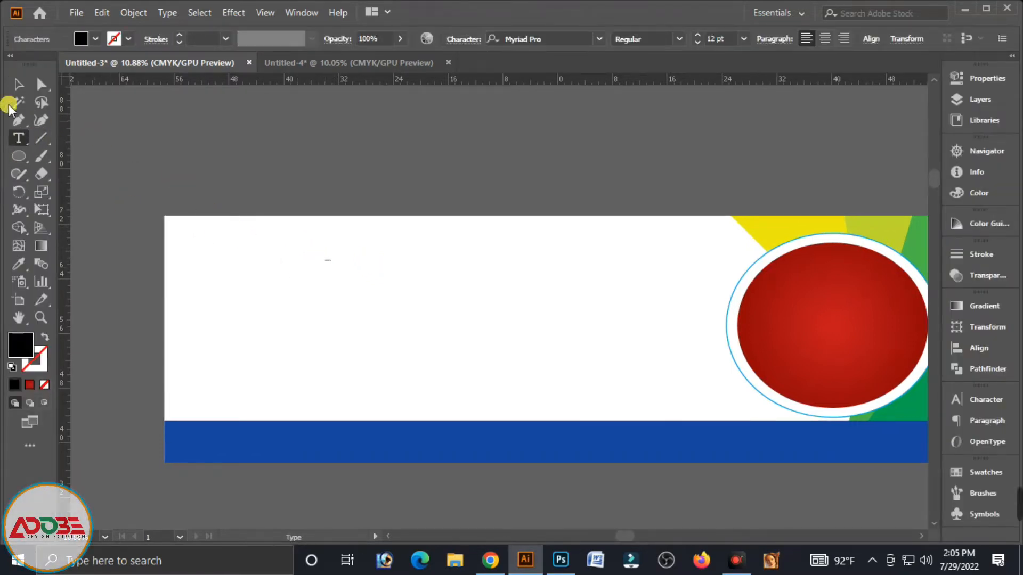
click(19, 84)
drag(341, 277, 379, 290)
double_click(327, 260)
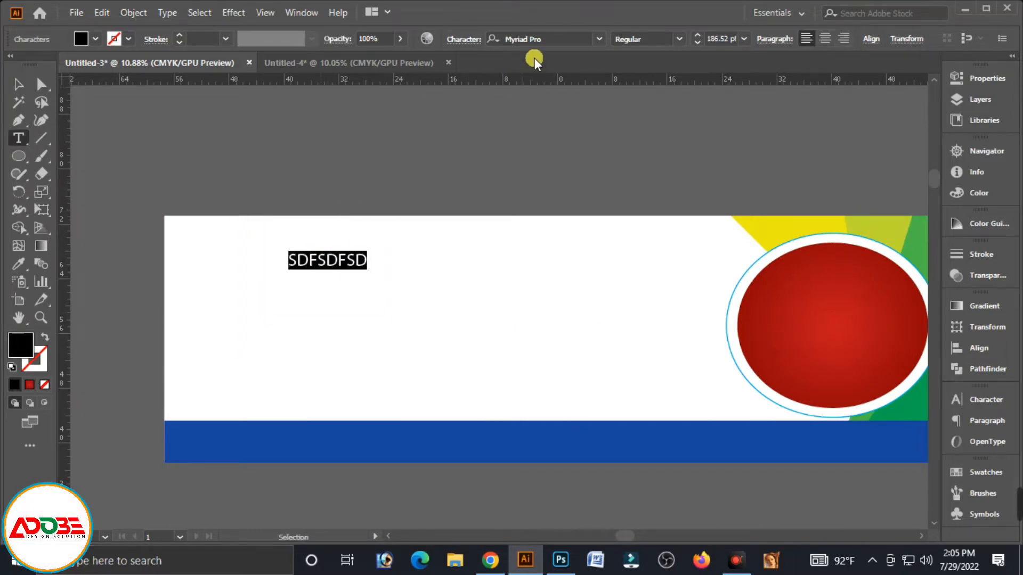
Set the text's font to SutonnyMJ Bold and replace its wording with "কুশাখালী এ্যনি চৌধুরী উচ্চ বিদ্যালয়".
click(537, 39)
text(SUT)
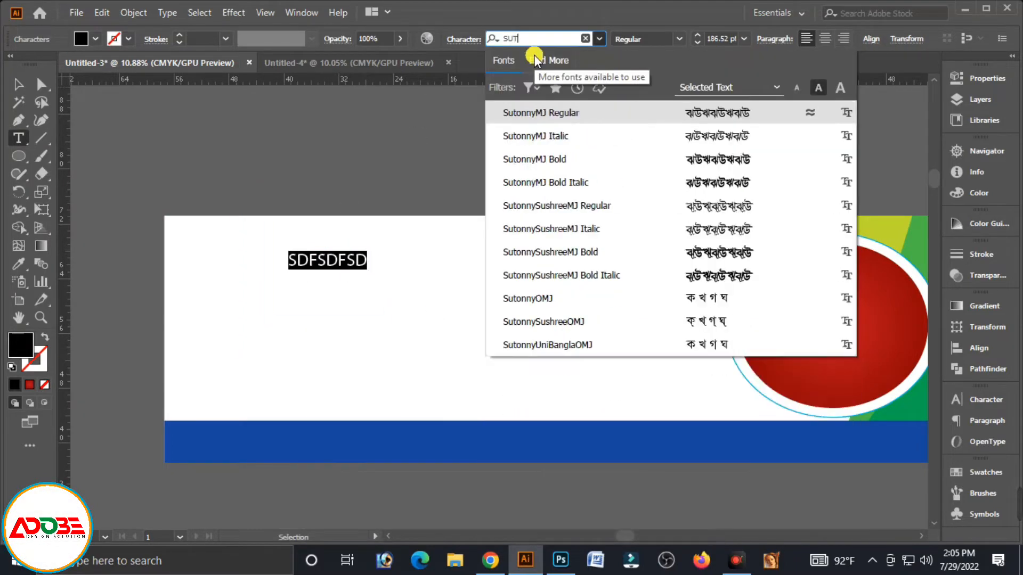
click(554, 159)
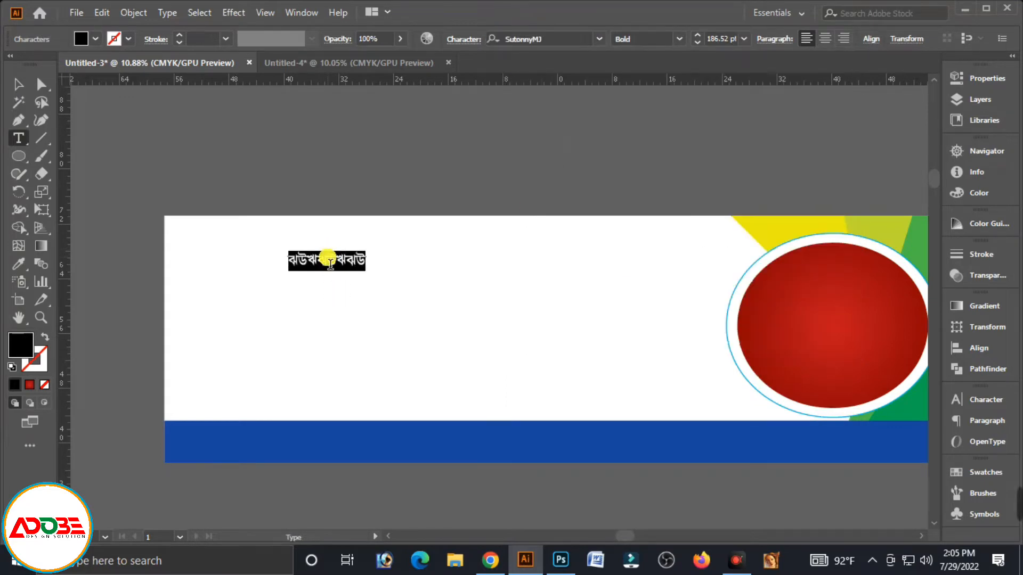
text(কু)
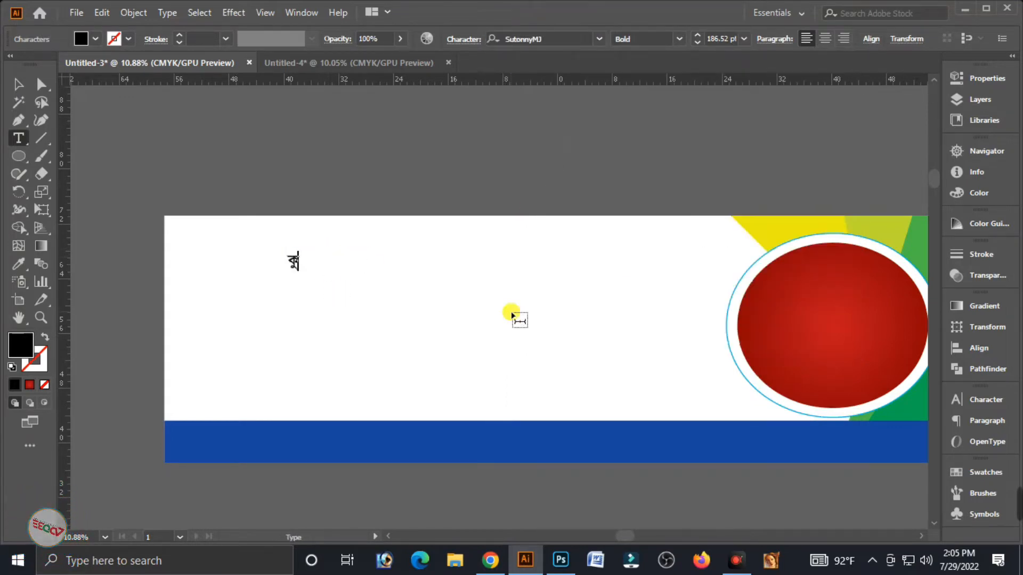
text(শাখঅলী এ্য)
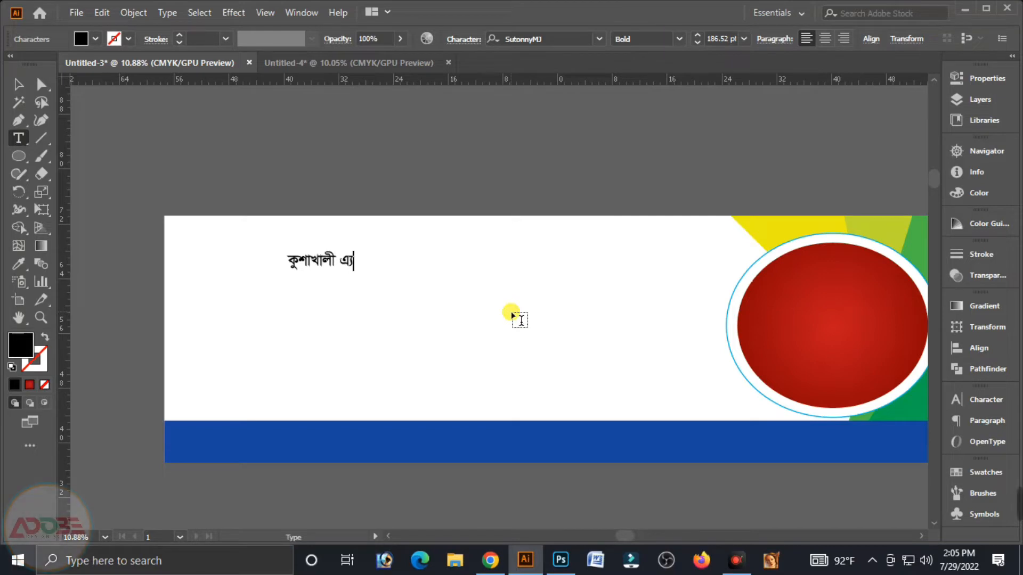
text(নি চৌধুরী উচ্চ বিদ্যালয়)
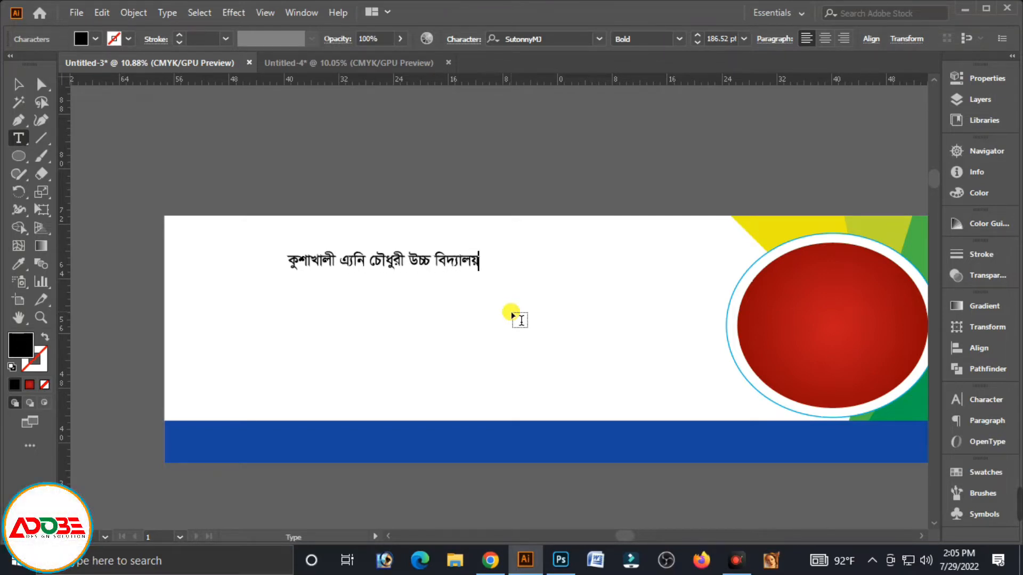
key(Escape)
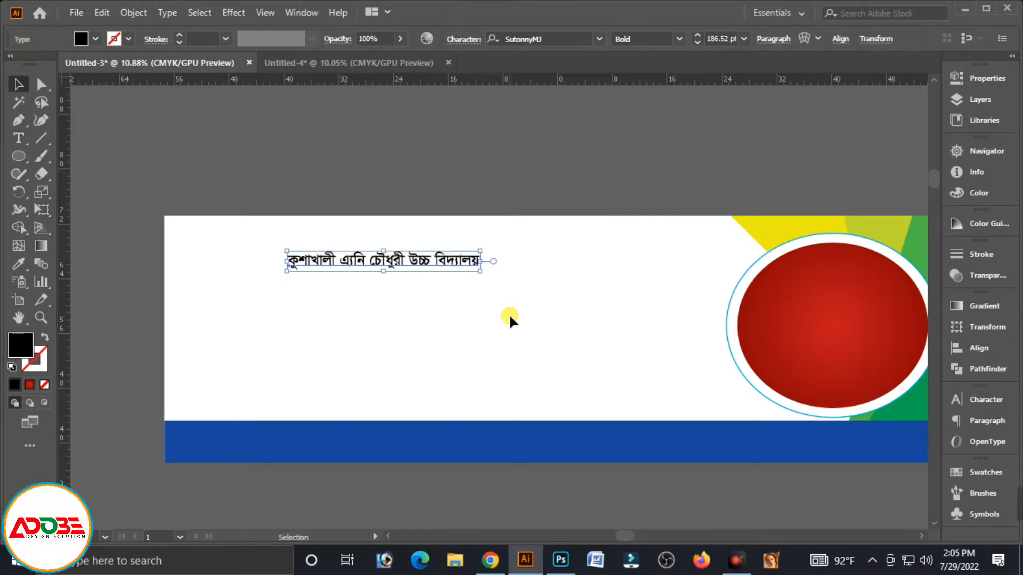
Enlarge the school title to 342.14 pt, duplicate it below and replace the copy's wording with "২০২২ সালে এস.এস.সি পরীক্ষার্থীদের বিদায় উপলক্ষে".
drag(489, 280, 481, 305)
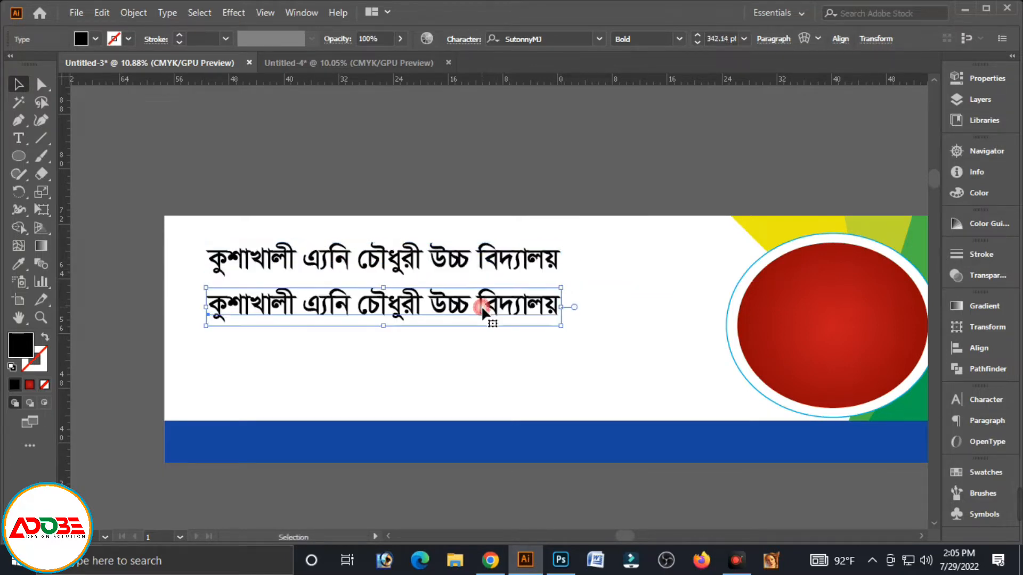
double_click(481, 308)
triple_click(482, 309)
text(২)
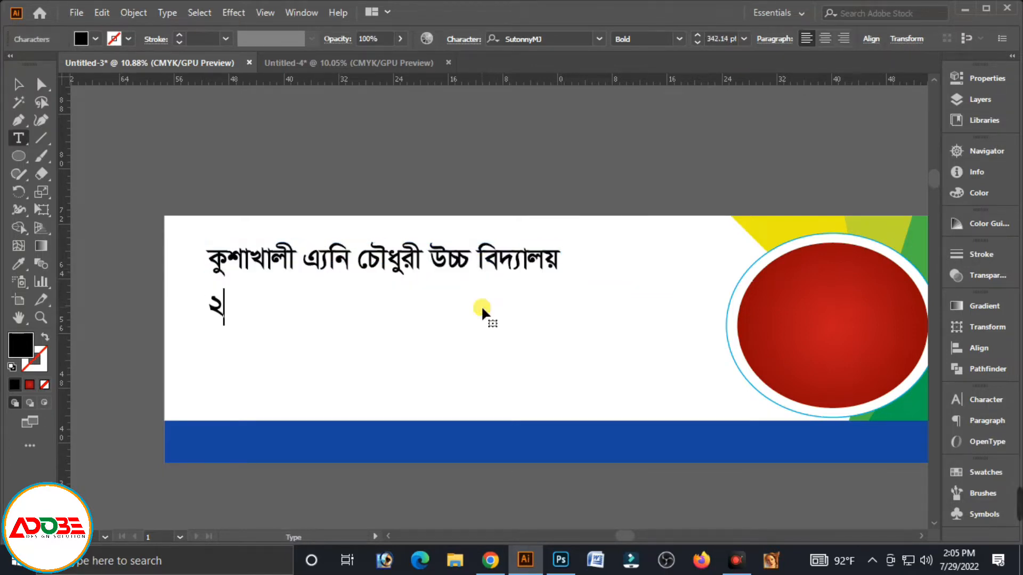
text(০২২ সালে)
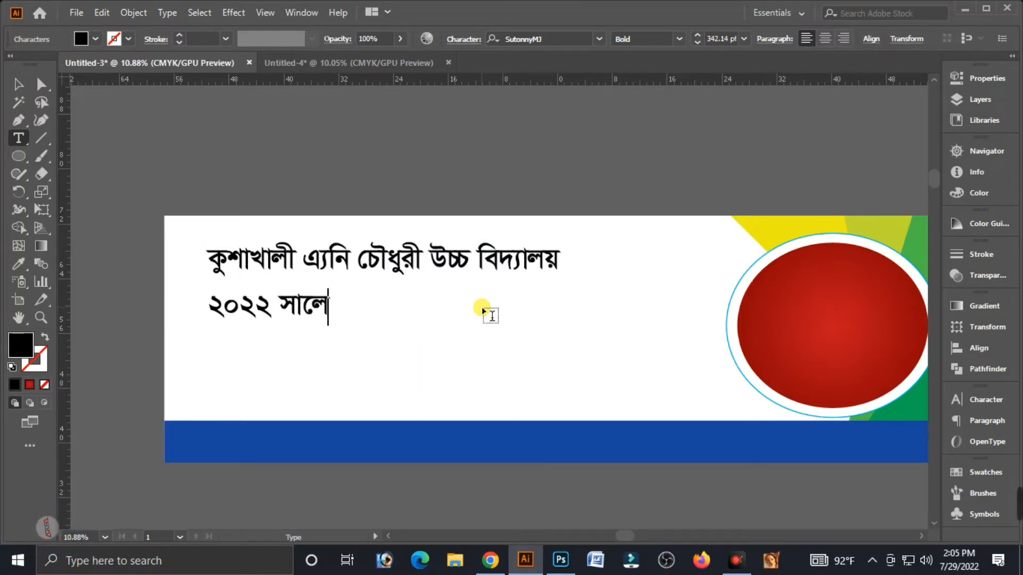
text( এস.এস.)
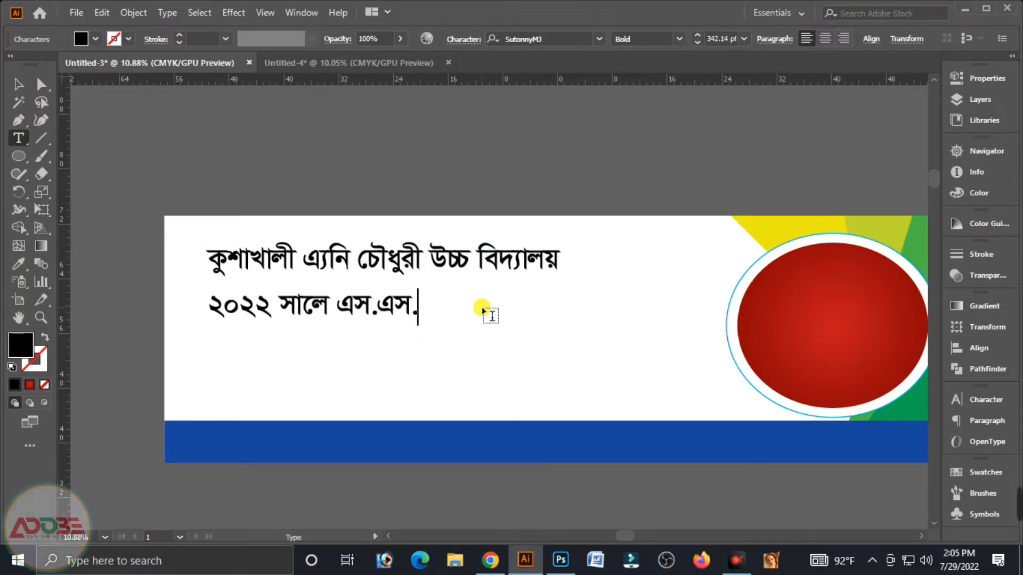
text(সি পরীক্ষার্থীদের বিদায় উপলক্ষে)
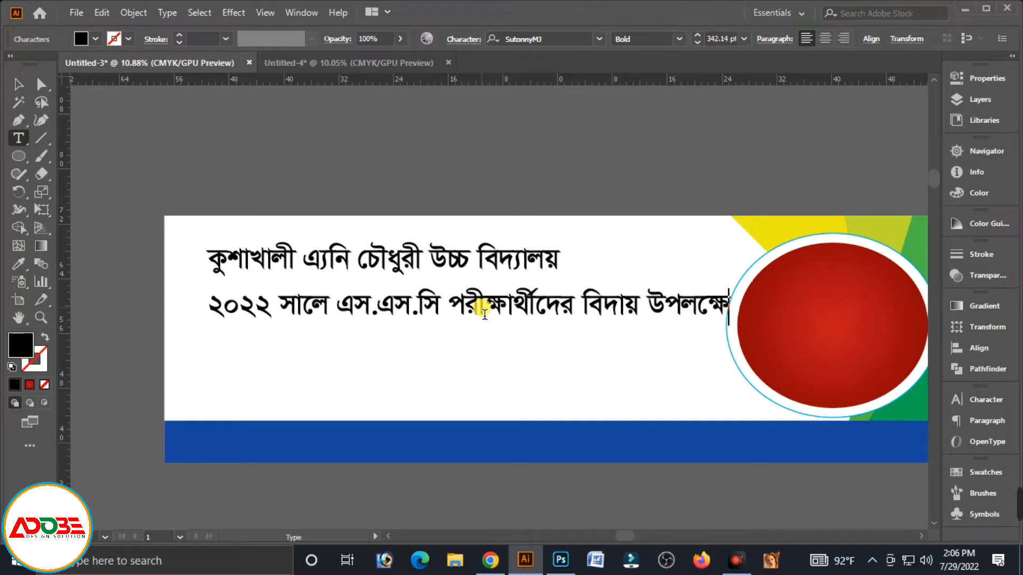
key(Escape)
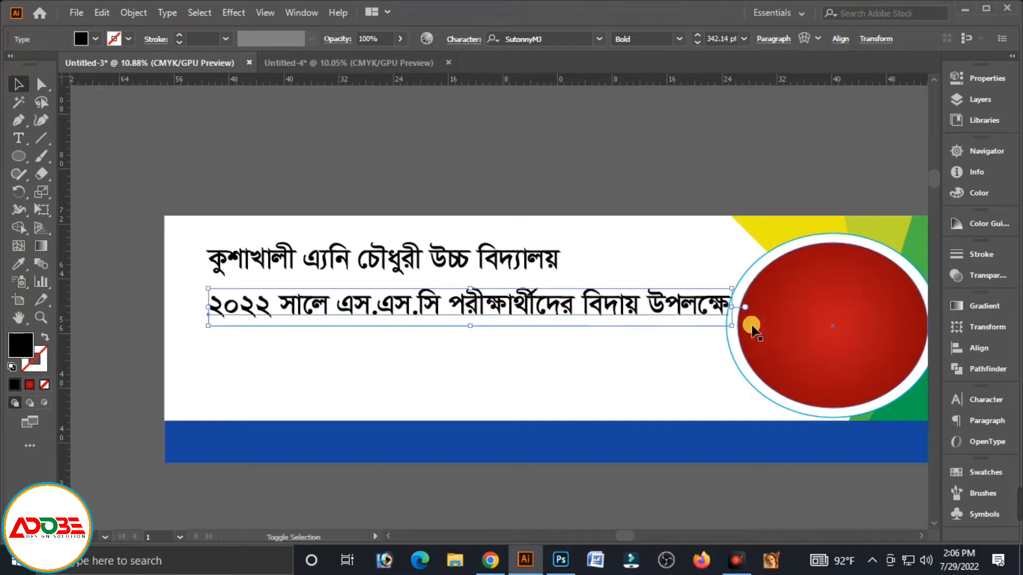
Scale the second line down to 251.27 pt, copy it onto the blue strip and reword the copy as "আয়োজনে ঃ".
drag(733, 326, 579, 451)
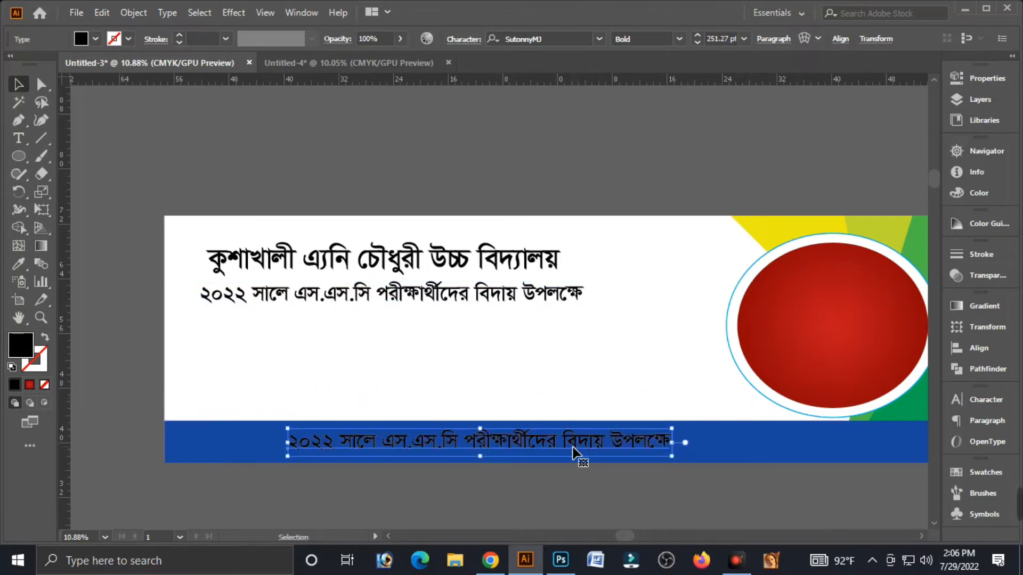
double_click(573, 453)
key(ctrl+a)
text(আয়োজনে)
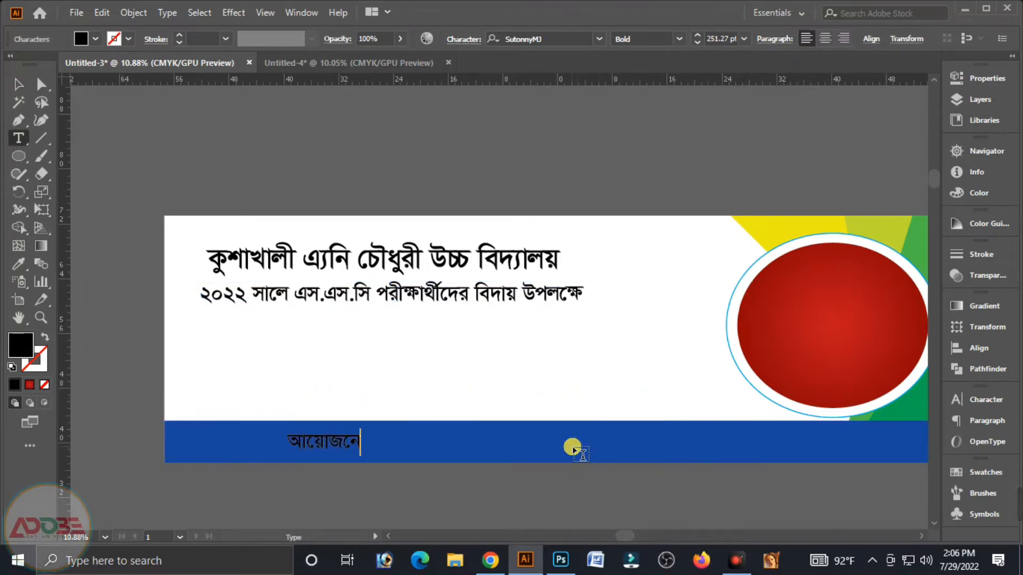
text( :)
key(Escape)
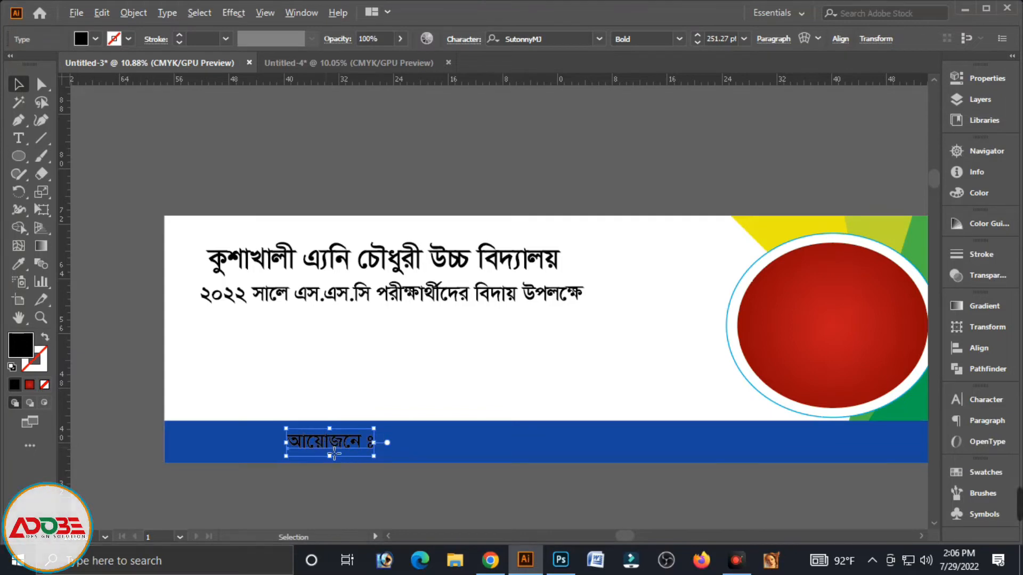
Duplicate the blue strip's text farther along the strip and replace the copy's wording with "এস.এস.সি পরীক্ষার্থী ব্যাচ-২০২২ইং".
alt+drag(335, 452, 539, 450)
double_click(539, 453)
key(ctrl+a)
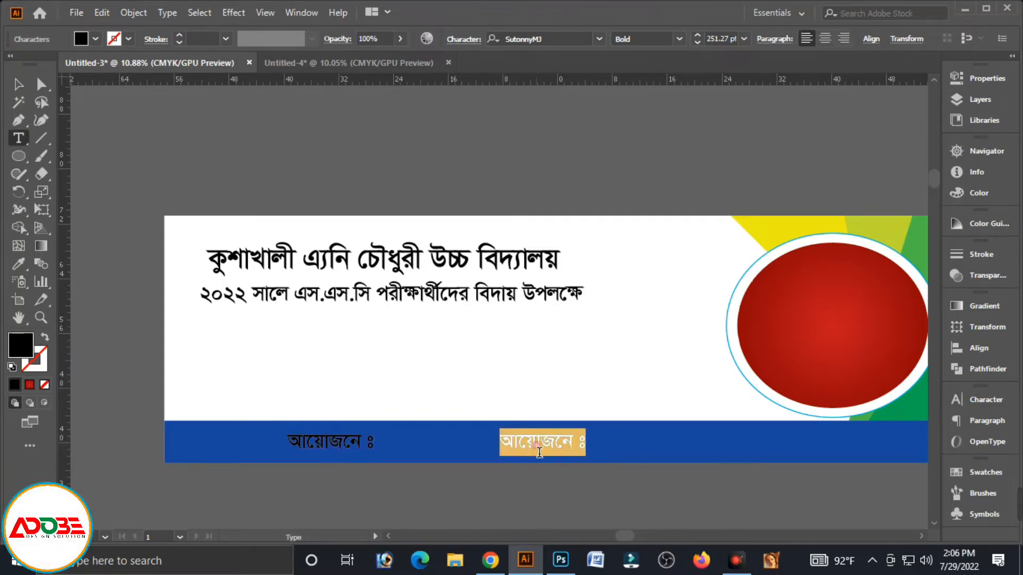
text(এস.এস.সি পরীক্ষ)
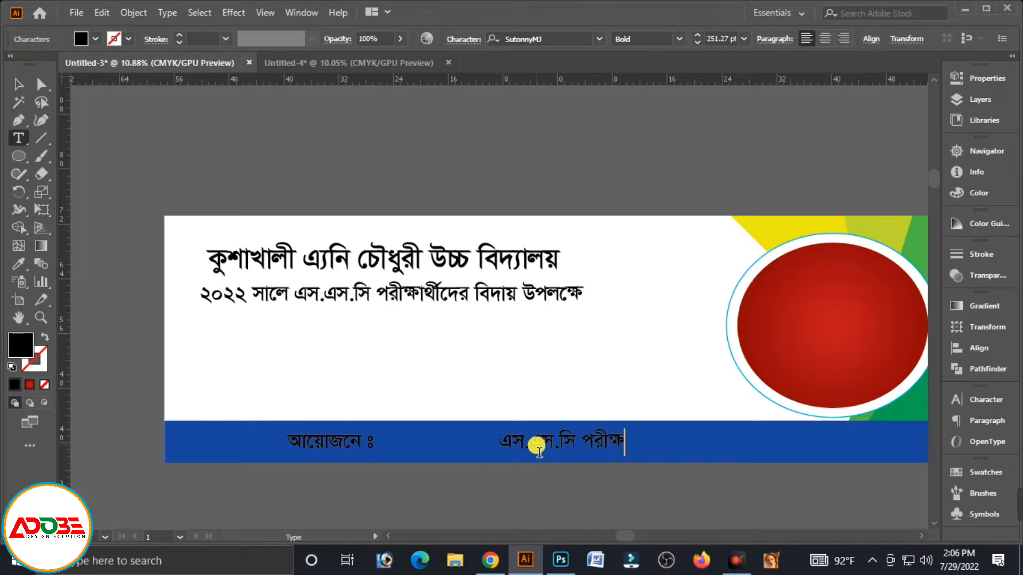
text(ার্থী ব্যাচ-২০২২ইং)
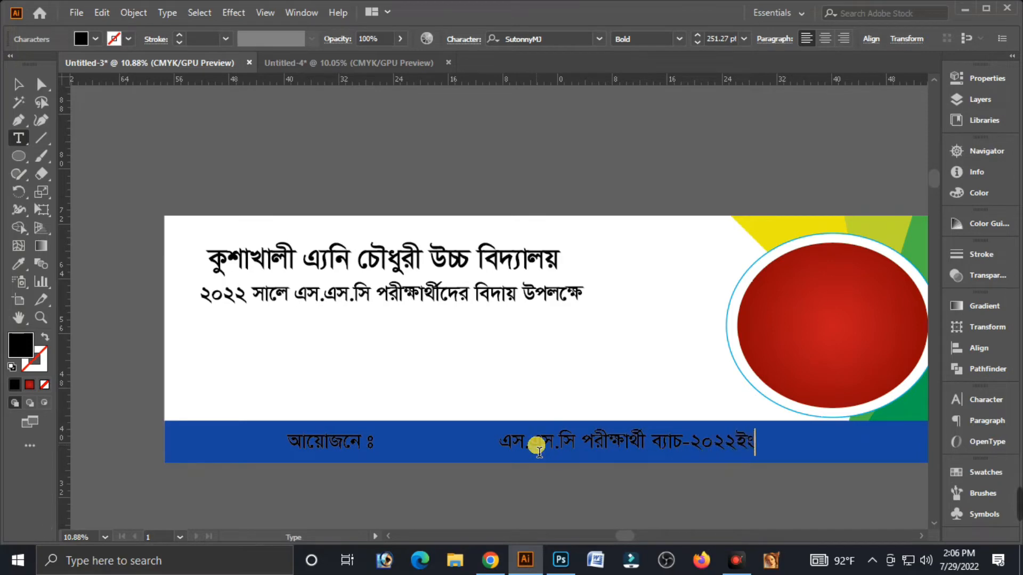
key(Escape)
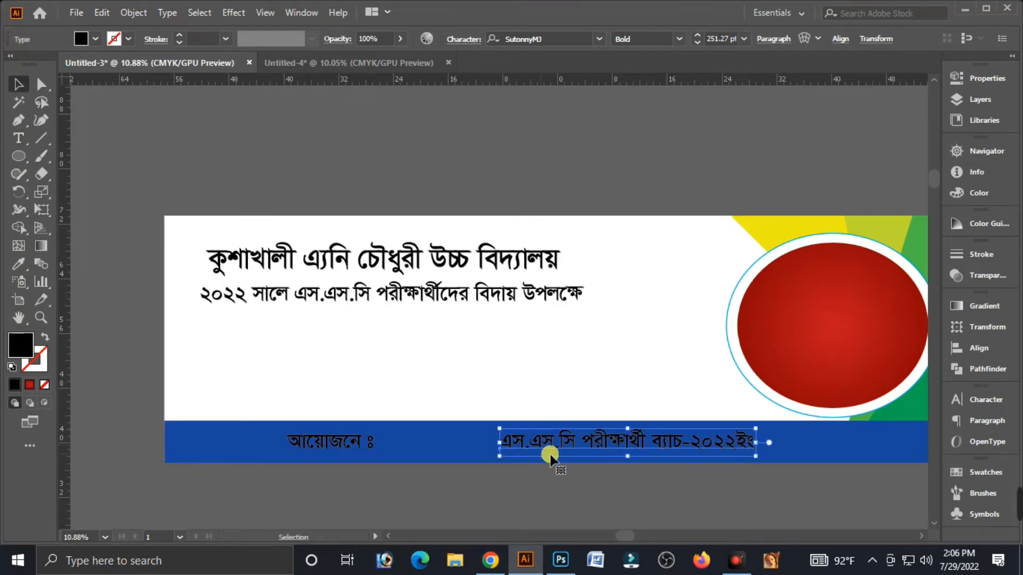
Fill both texts on the blue strip with white.
shift+click(358, 449)
click(977, 193)
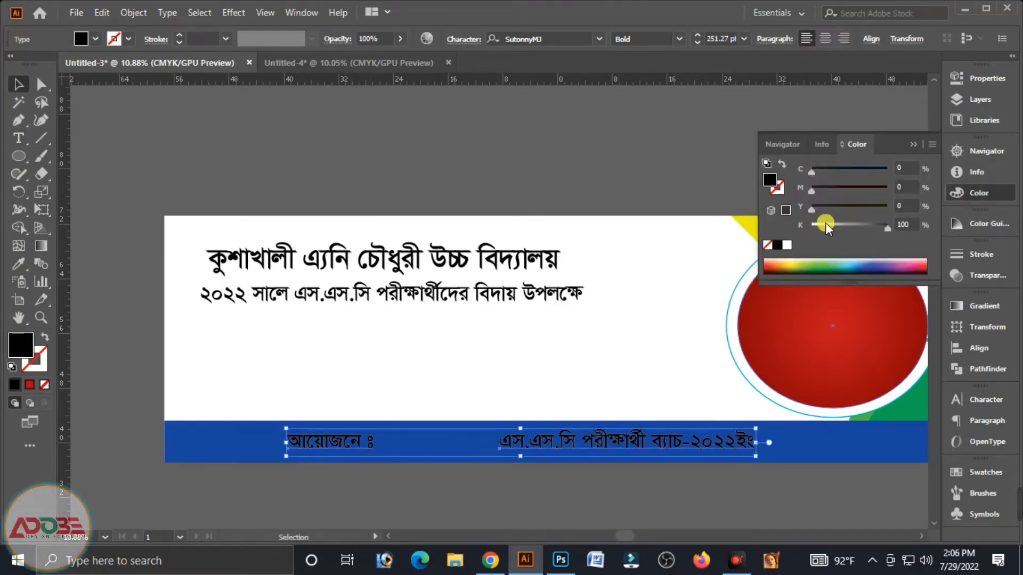
click(787, 245)
click(619, 493)
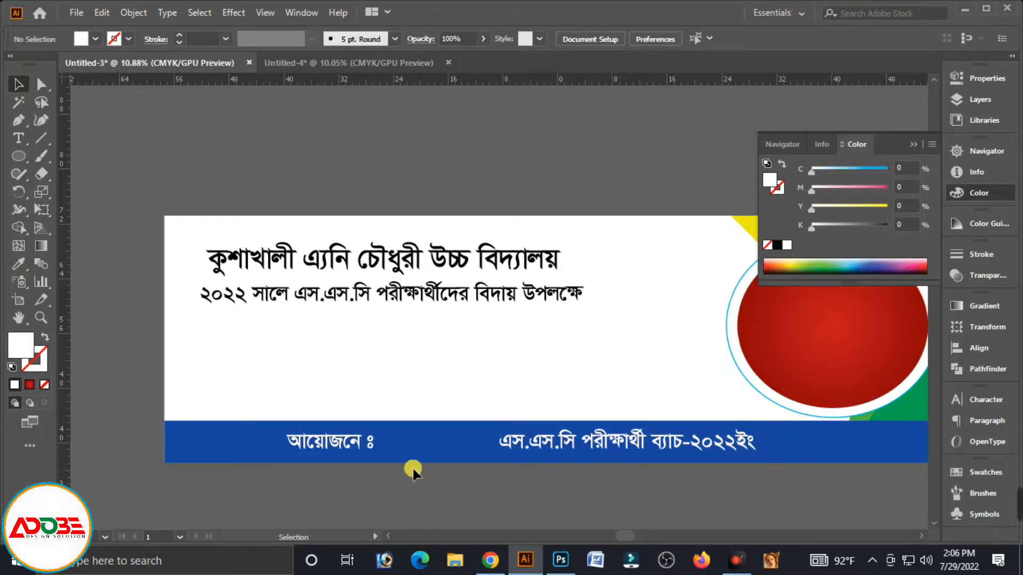
click(333, 447)
click(618, 442)
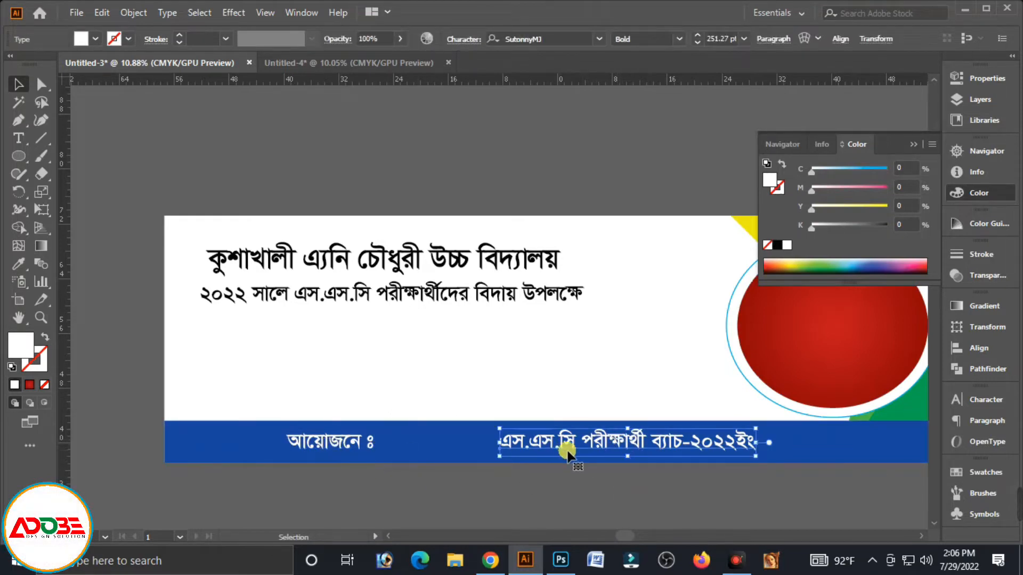
click(348, 449)
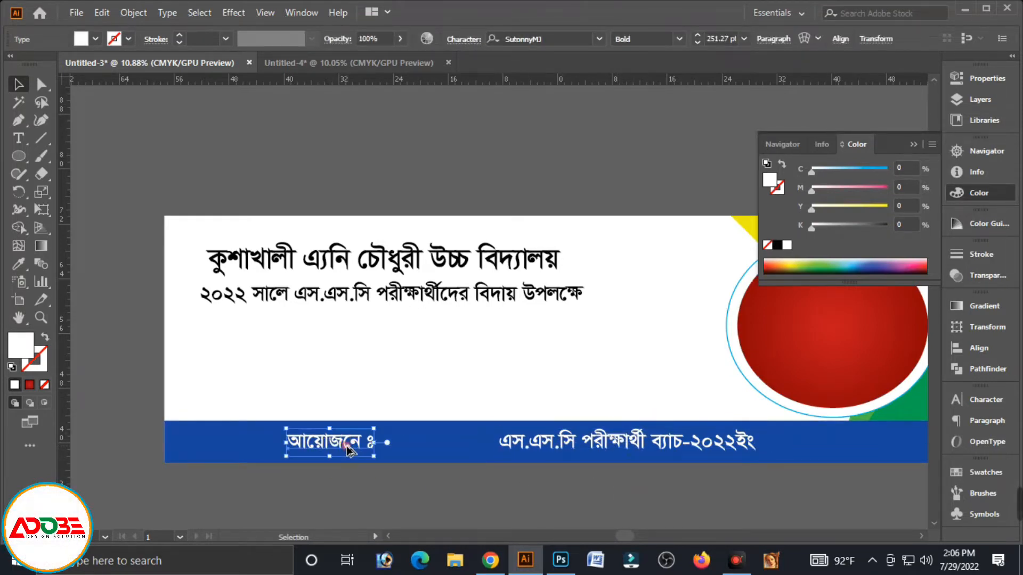
Copy the second title line to just above the blue strip and reword it as "বিদ্যালয়ের ম্যানেজিং কমিটি, শিক্ষক, ছাত্র-ছাত্রীবৃন্দ ও অভিভাবকবৃন্দ".
drag(405, 303, 446, 391)
double_click(447, 389)
key(ctrl+a)
text(বি)
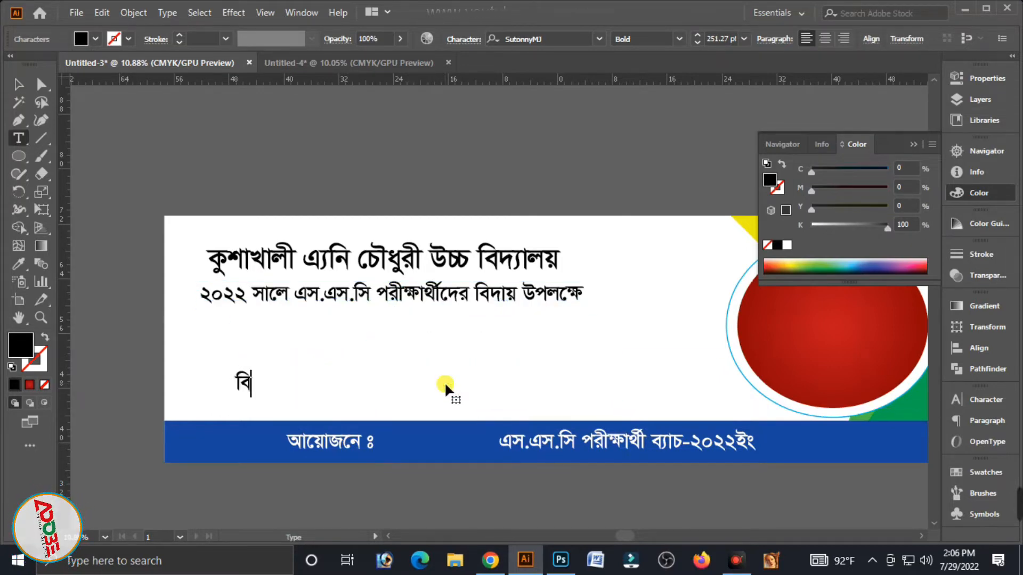
text(দ্যালয়ের ম্যা)
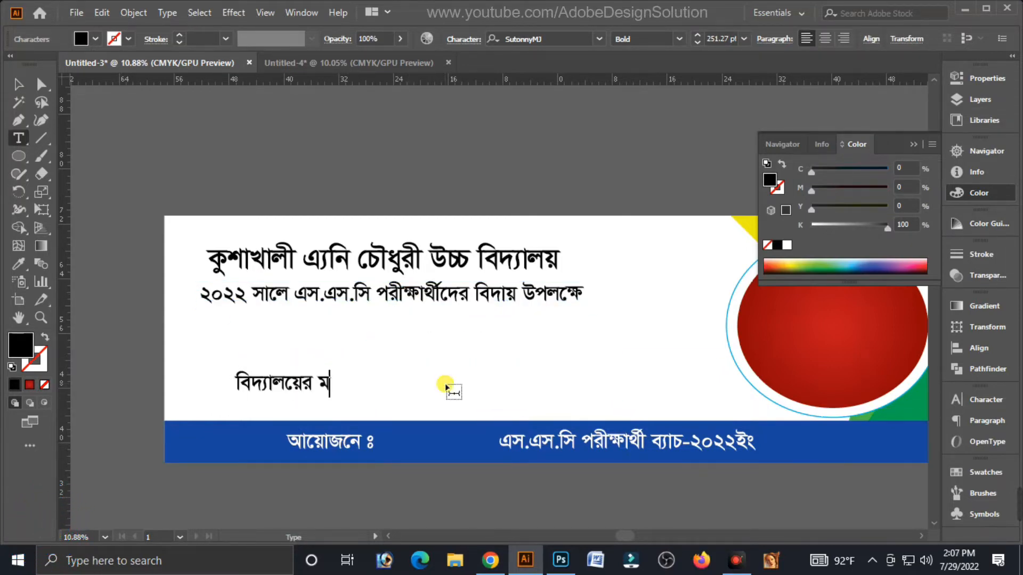
text(নেজিং কমিটি,)
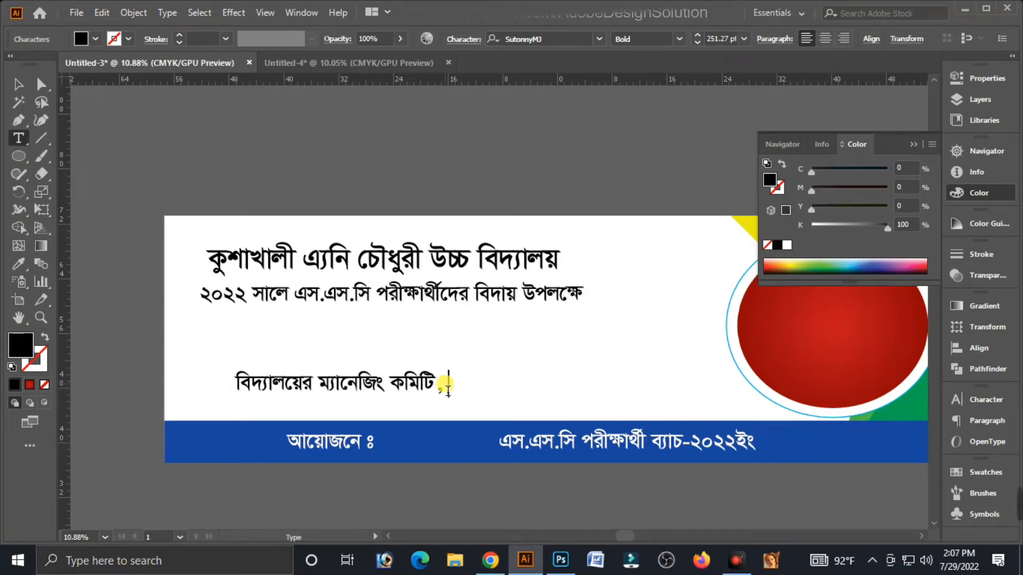
text( শিক্ষক, ছাত্র-ছাত)
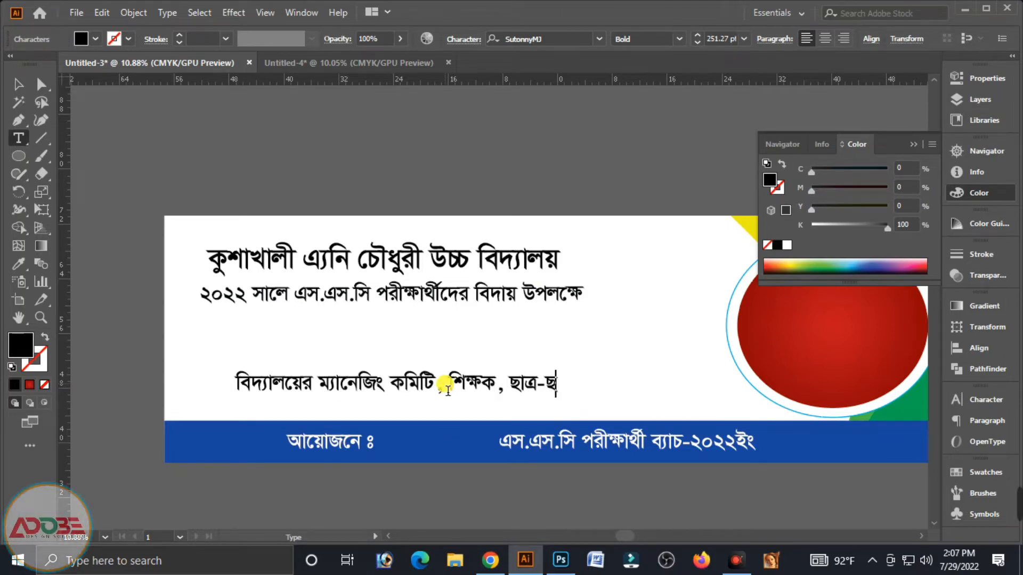
text(্রীবৃন্দ ও অভিভাবকবৃন্দ)
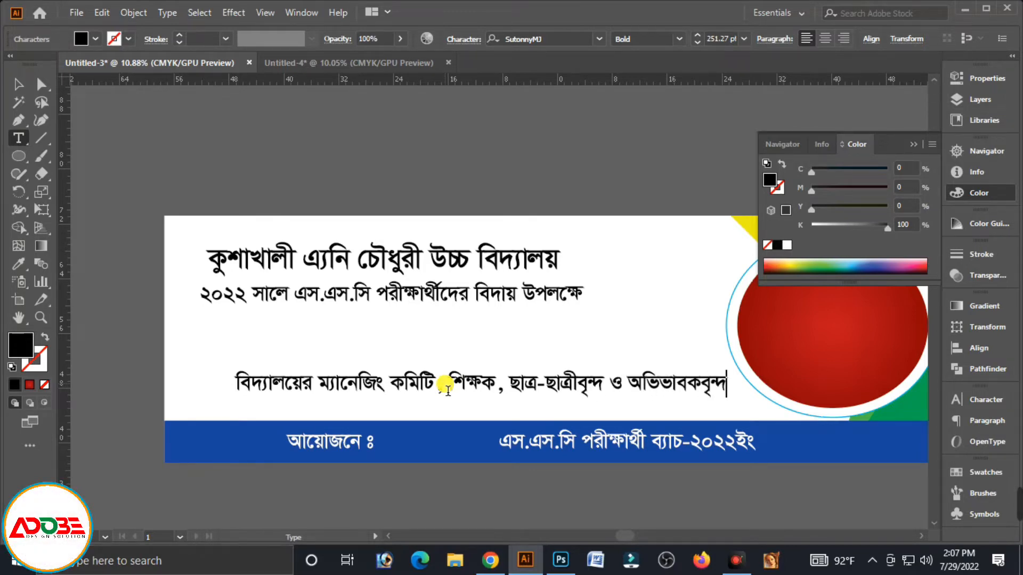
key(Escape)
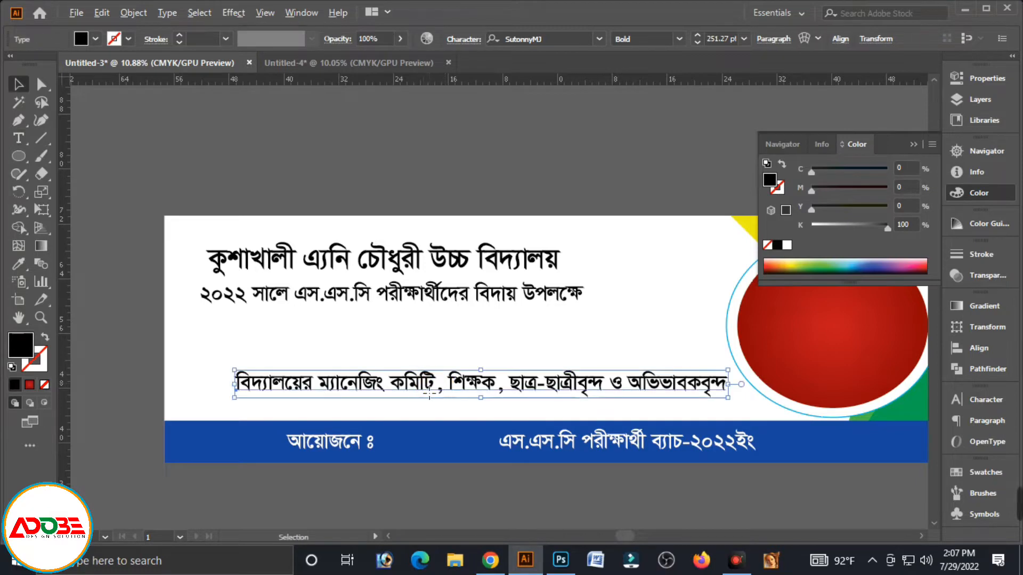
Duplicate the committee line slightly above itself and replace the copy's wording with "উপস্থিত থাকবেন :".
alt+drag(429, 393, 415, 374)
double_click(411, 371)
key(ctrl+a)
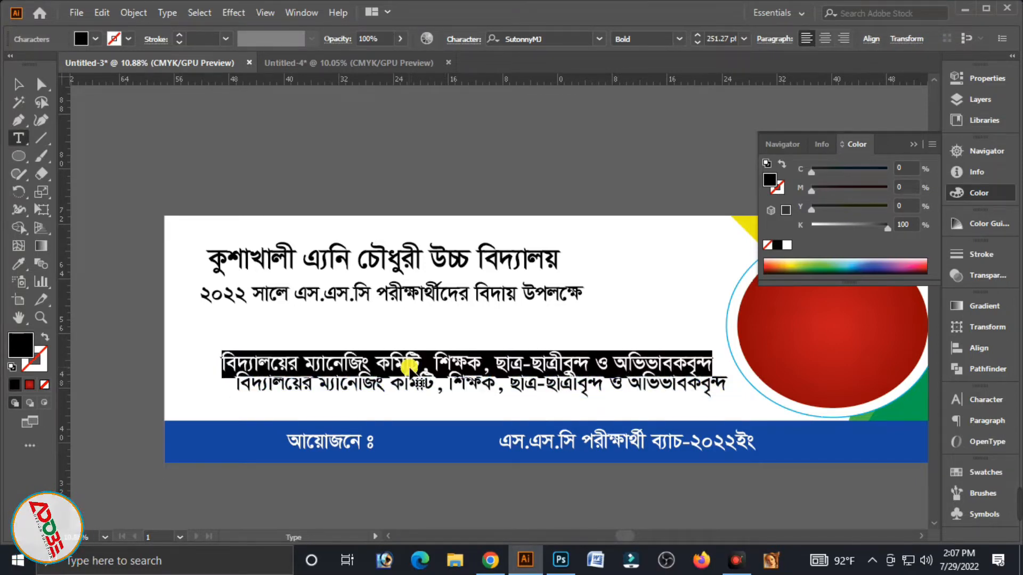
text(উপস্থিত)
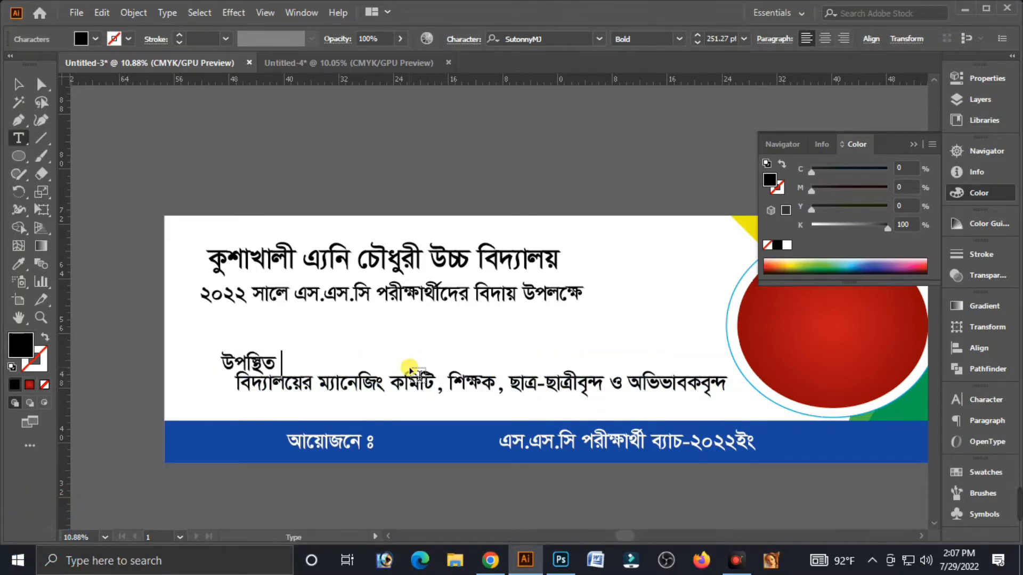
text( থাকবেন :)
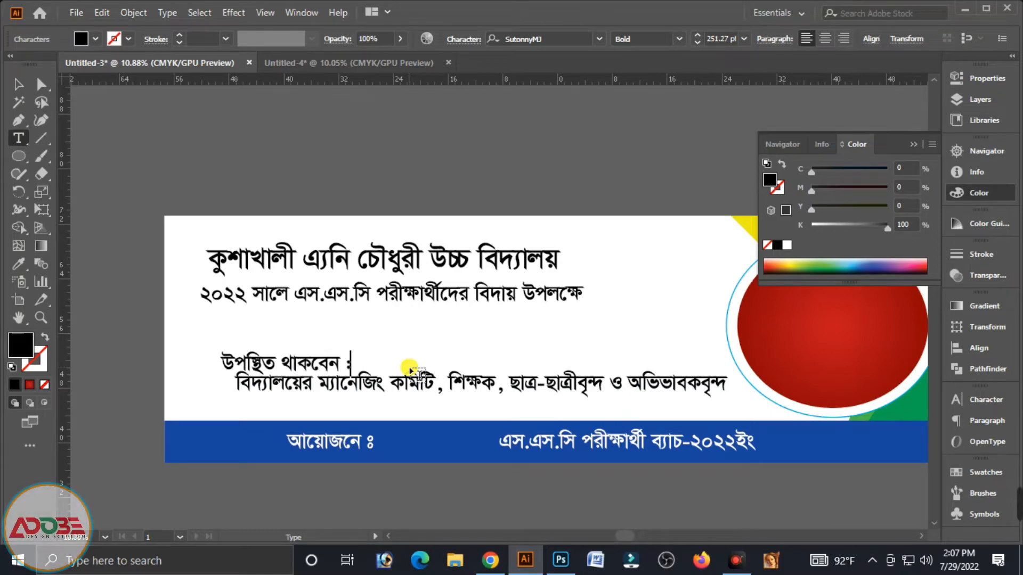
key(Escape)
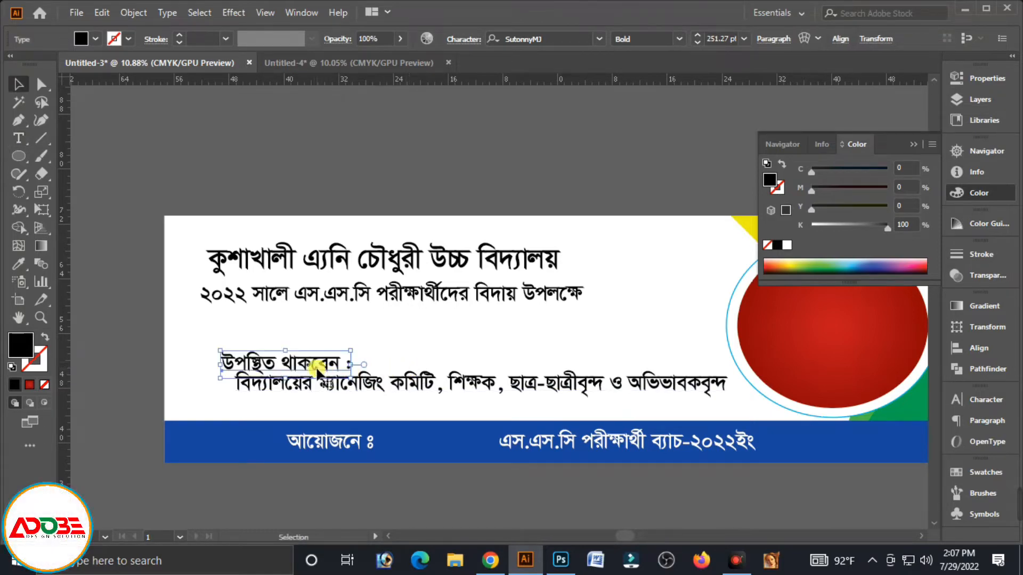
Move the "উপস্থিত থাকবেন :" label clear of the committee line, copy it beside the red ellipse and reword the copy as "মিলাদ ও দোয়া".
drag(318, 371, 537, 351)
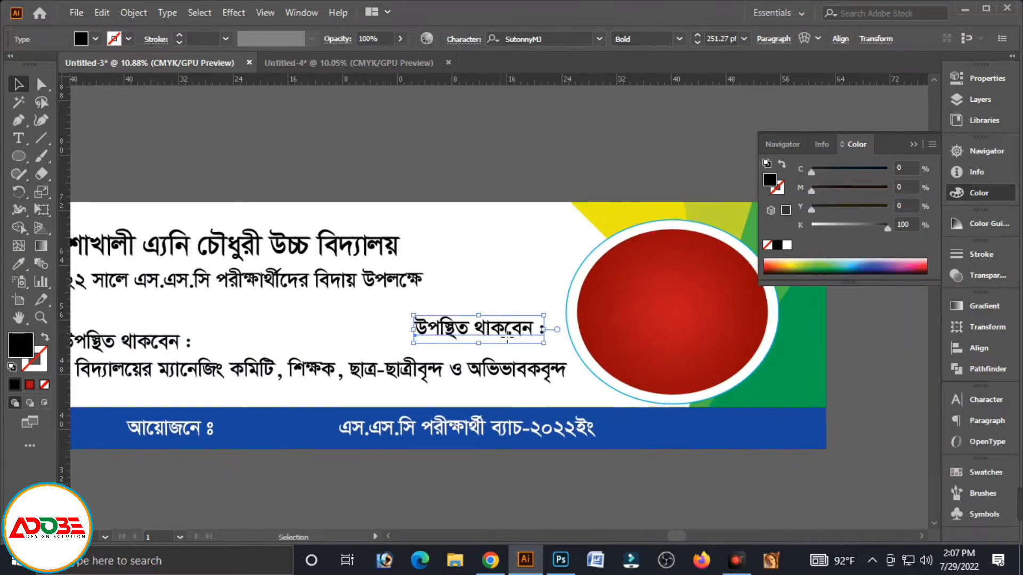
triple_click(506, 335)
text(মিলাদ ও দোয়া)
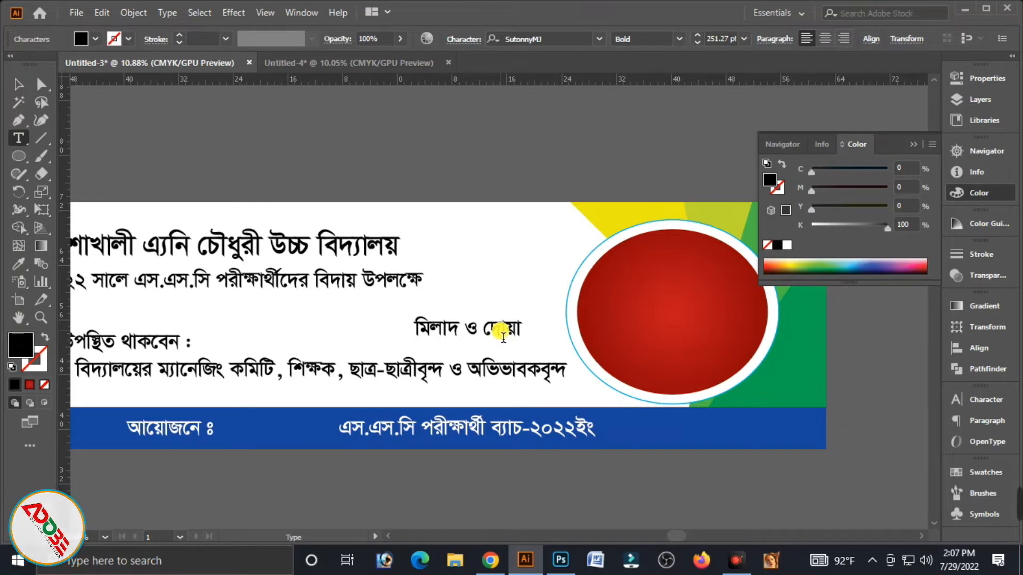
key(Escape)
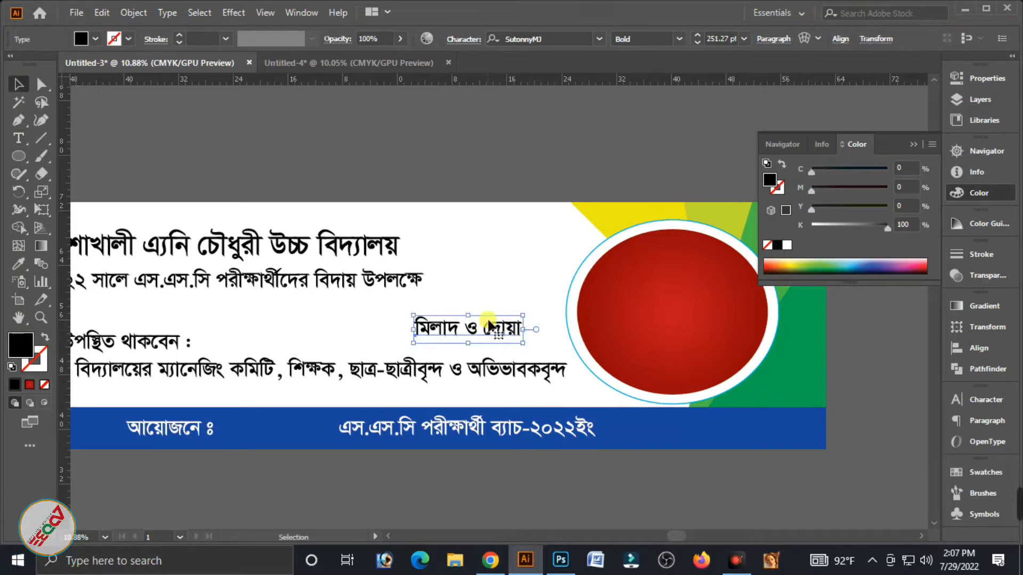
Move "মিলাদ ও দোয়া" into the upper red ellipse and place a copy reworded as "অনুষ্ঠান" centred beneath it.
drag(489, 340, 667, 342)
triple_click(661, 331)
text(অনুষ্ঠান)
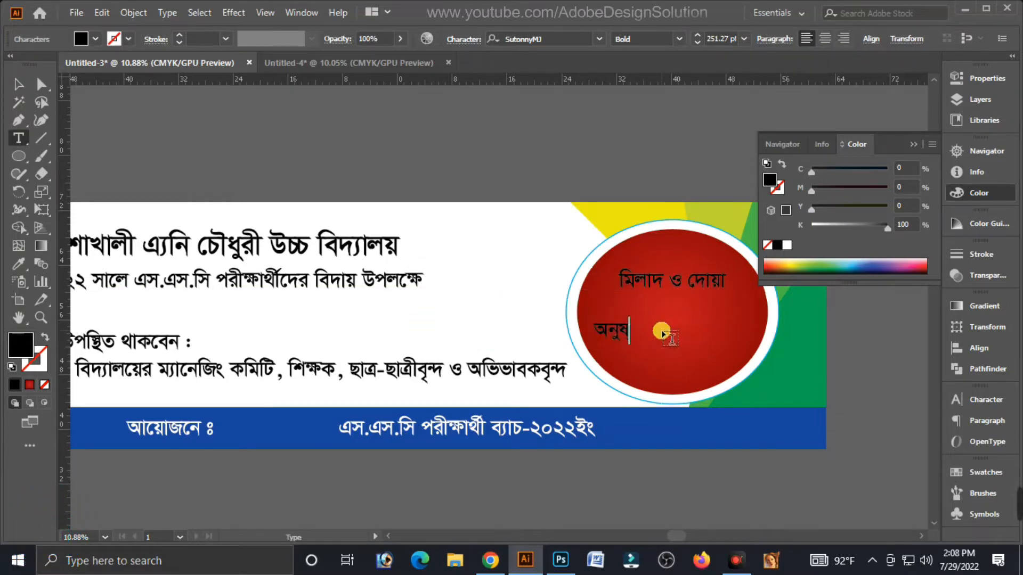
key(Escape)
drag(612, 331, 666, 338)
Fill both texts in the red ellipse with white, deselect them and collapse the colour settings.
shift+click(686, 287)
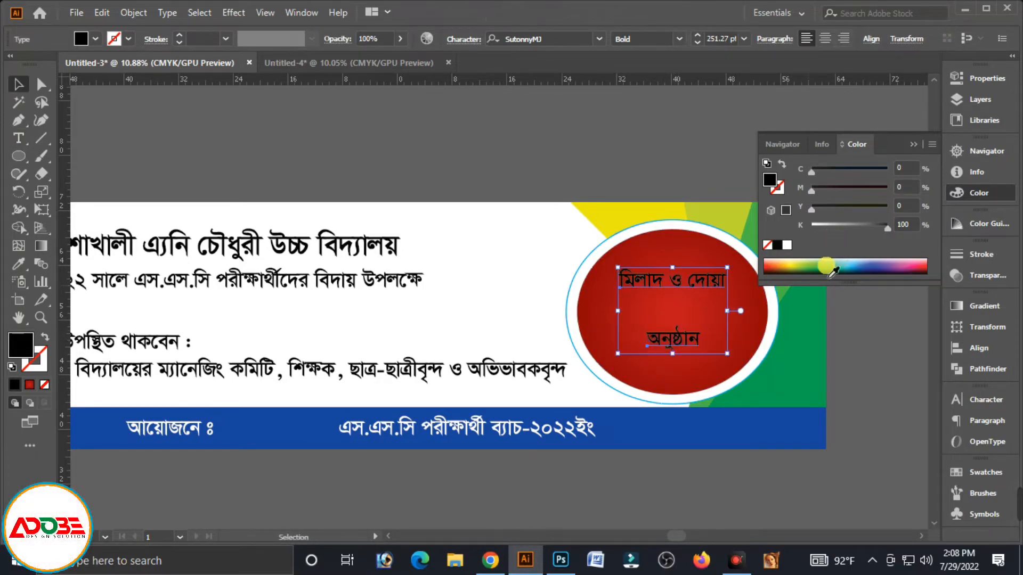
drag(841, 236, 807, 237)
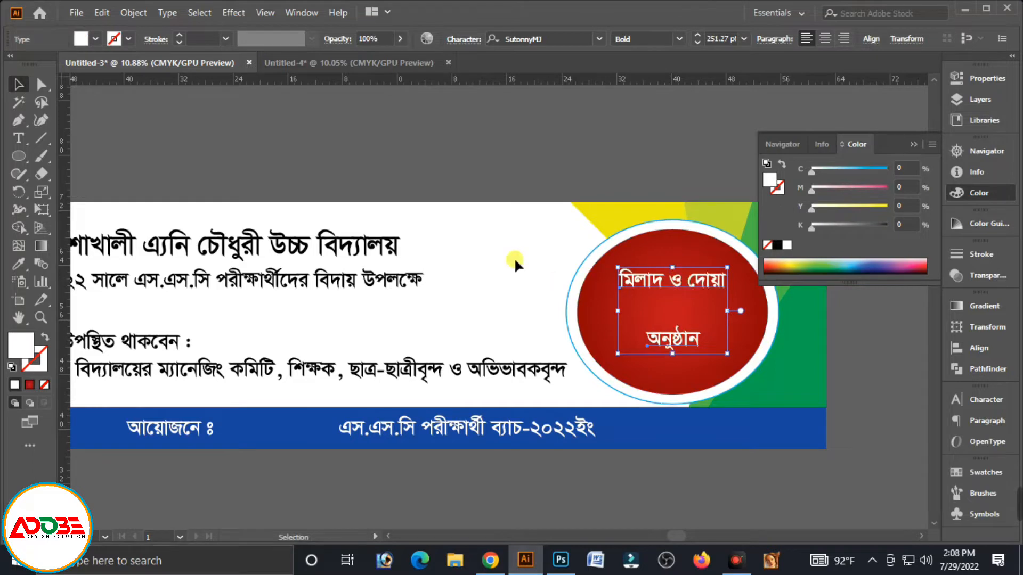
click(481, 158)
drag(538, 329, 632, 307)
click(913, 143)
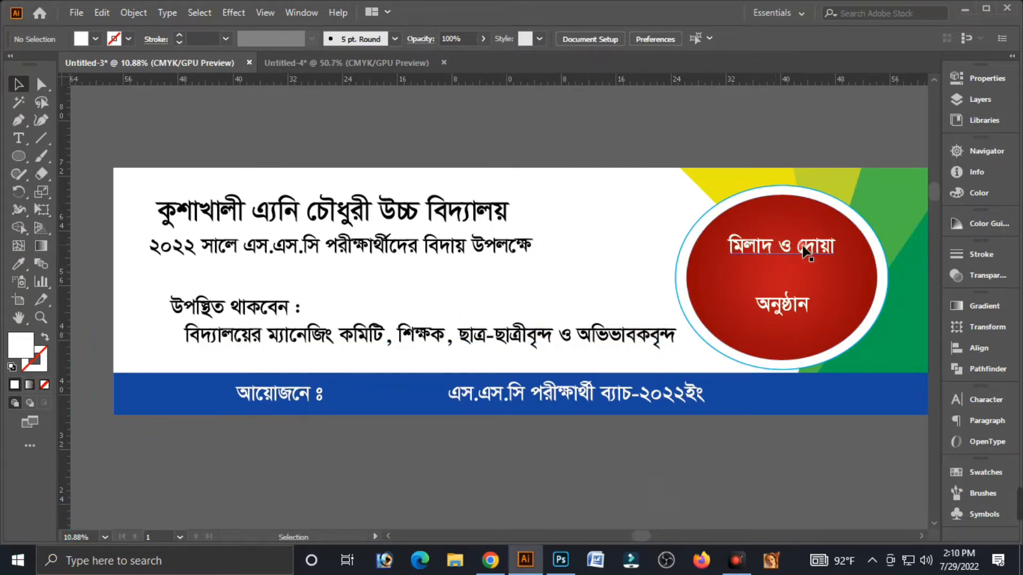
Set the "মিলাদ ও দোয়া" text in the red ellipse in the Li Mahfuj AK ANSI V1 font.
click(767, 317)
click(759, 248)
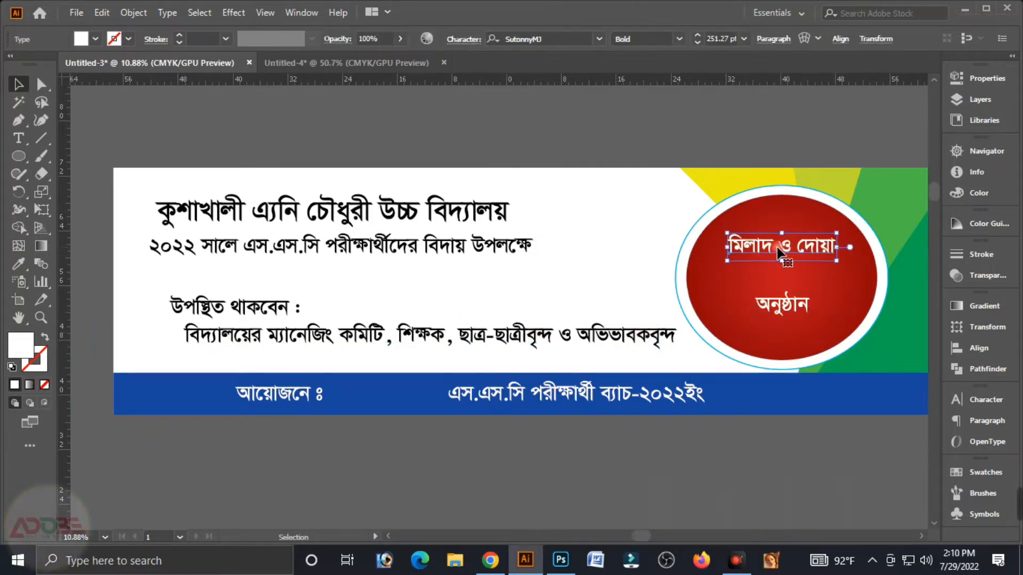
click(549, 40)
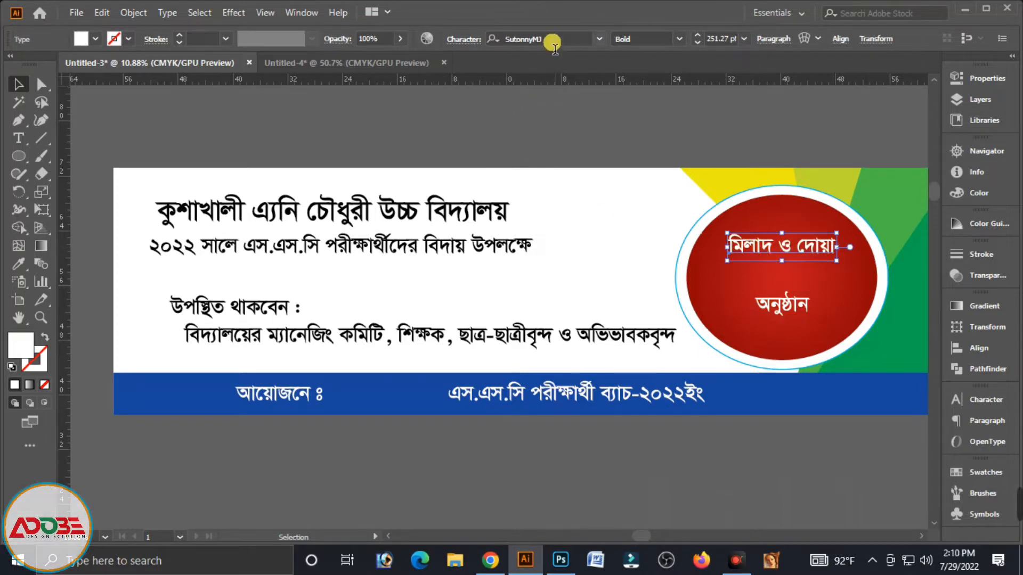
text(Li MA)
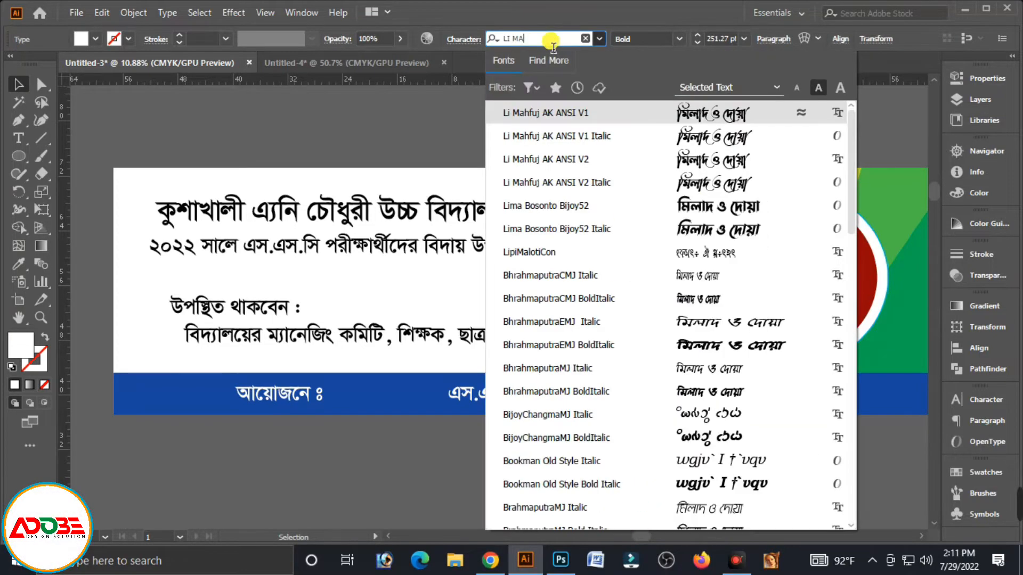
click(593, 120)
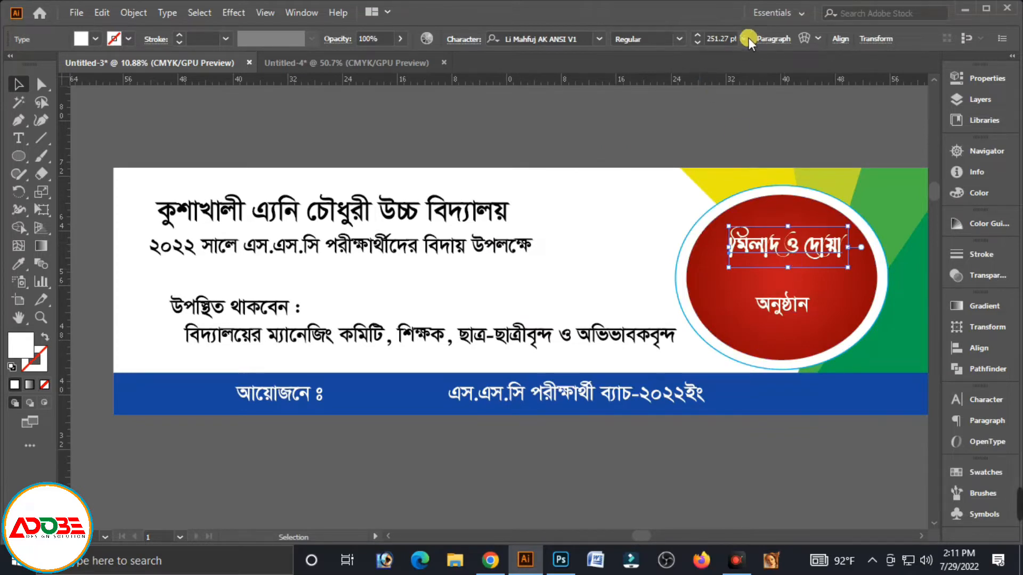
Set the "মিলাদ ও দোয়া" text size to 390 pt and move it back inside the red ellipse, above "অনুষ্ঠান".
click(726, 39)
text(39)
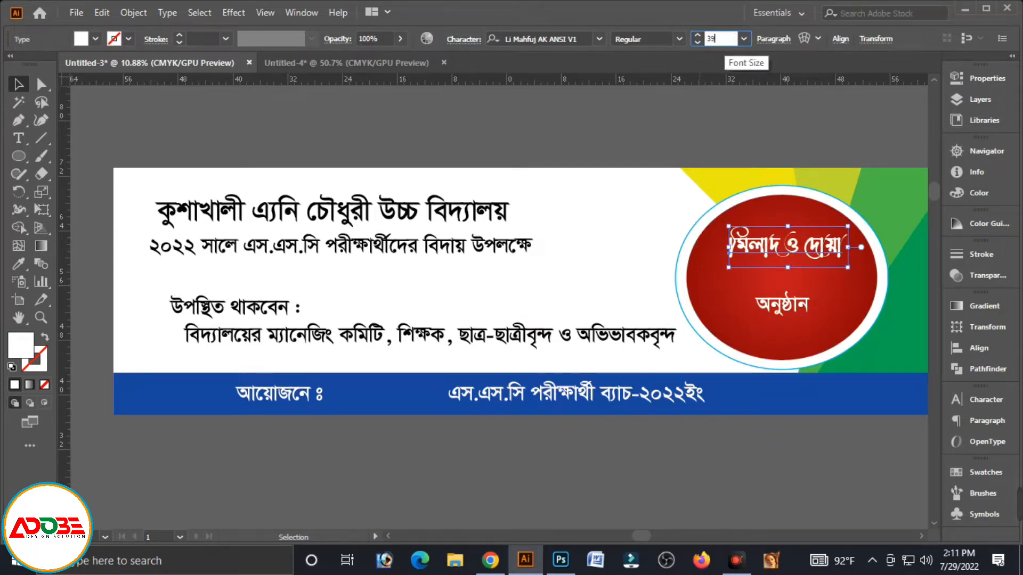
text(0)
key(Return)
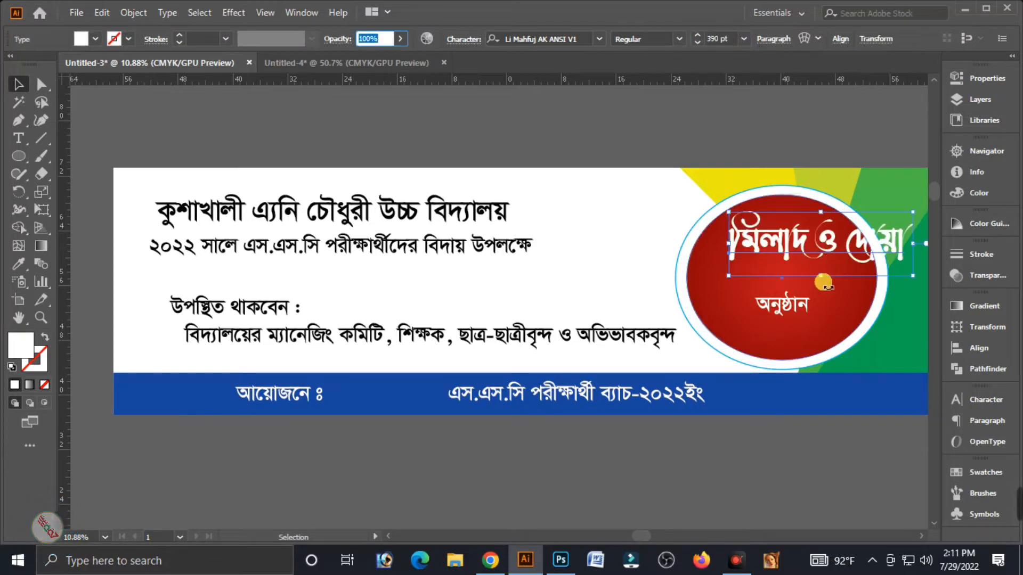
drag(823, 283, 787, 298)
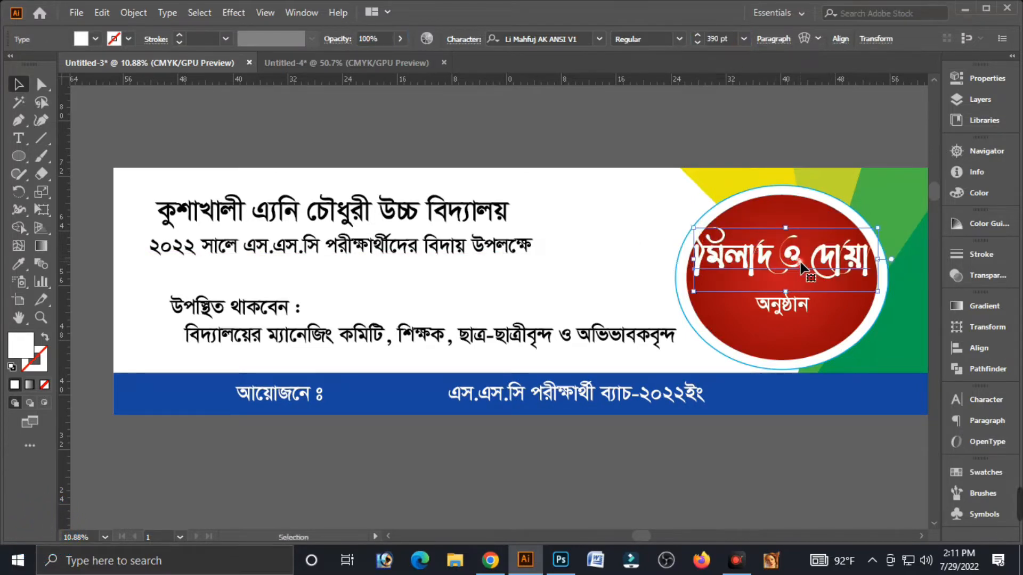
Enlarge the red ellipse together with its white frame about their centre, then widen them slightly.
click(872, 325)
shift+click(857, 322)
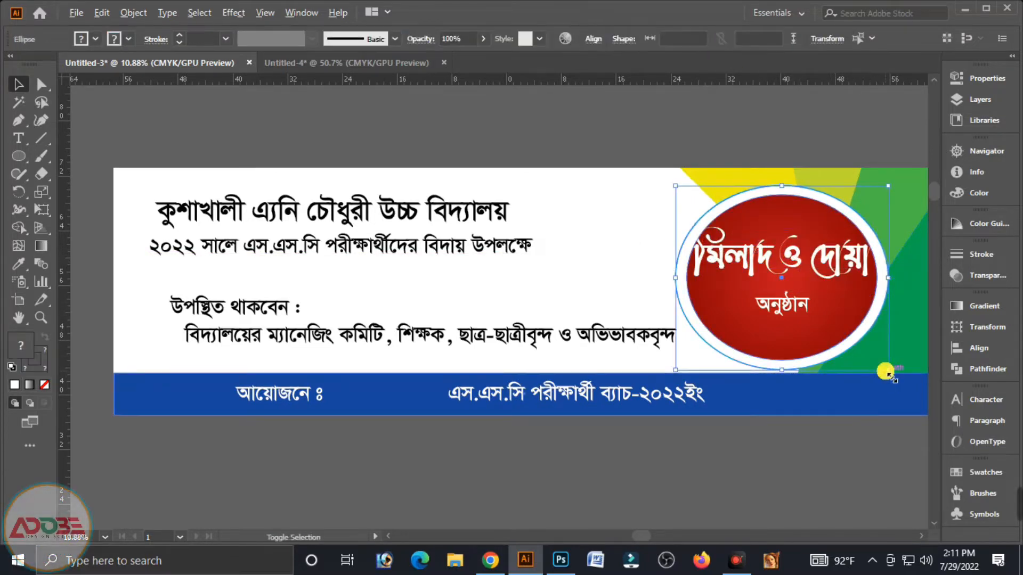
drag(887, 370, 900, 379)
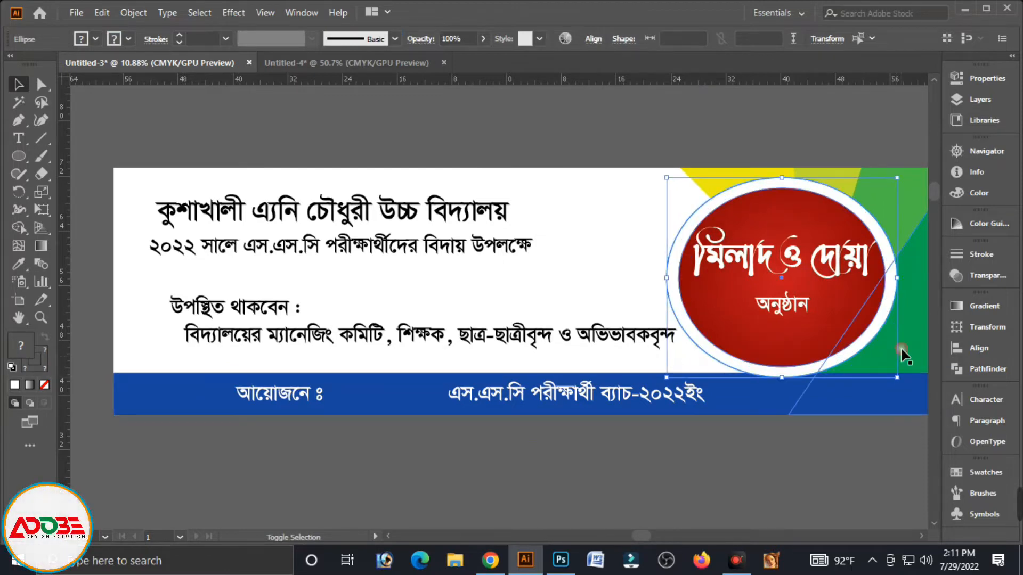
drag(900, 283, 910, 287)
Nudge "মিলাদ ও দোয়া" slightly upward within the red ellipse.
click(802, 273)
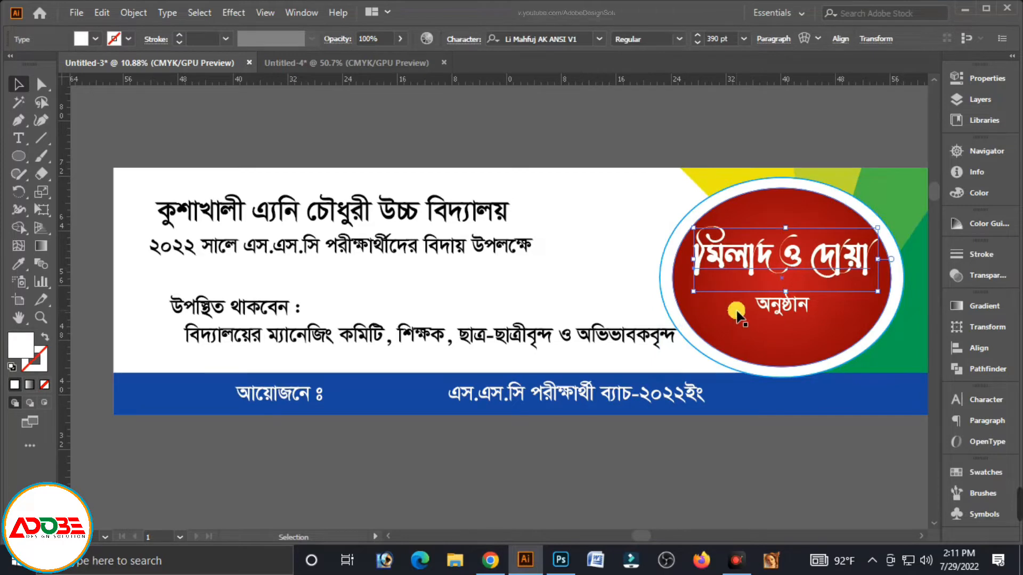
key(Up)
key(Up)
key(Up)
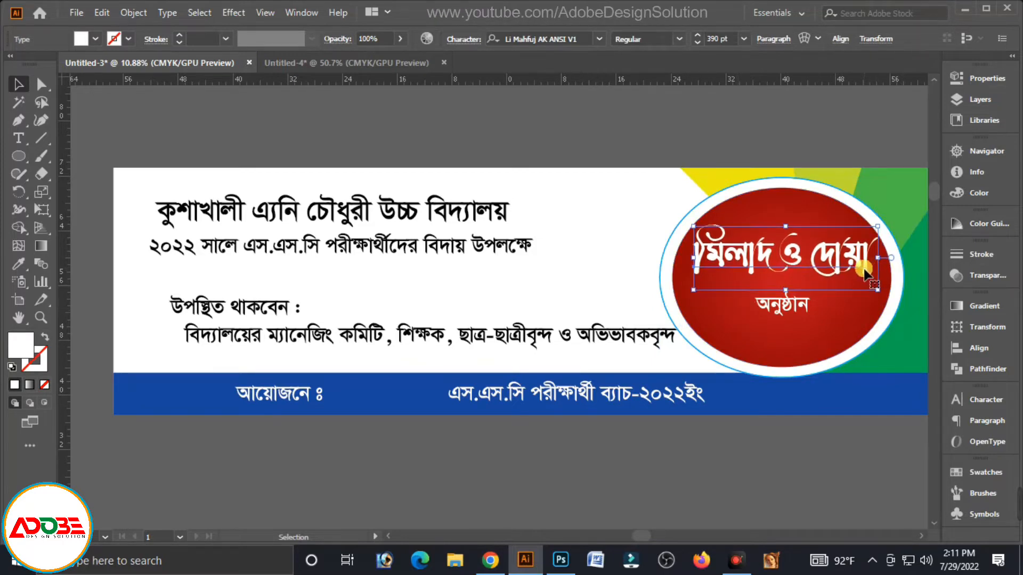
Set the "অনুষ্ঠান" text in the Li Alinur Kathakali ANSI V2 font.
click(788, 312)
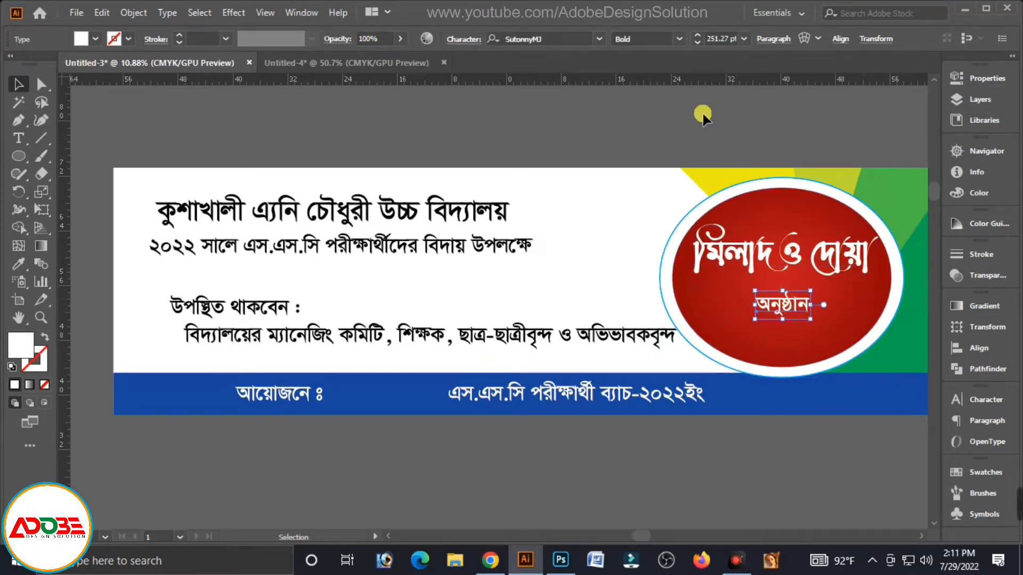
click(538, 39)
text(Li ALI)
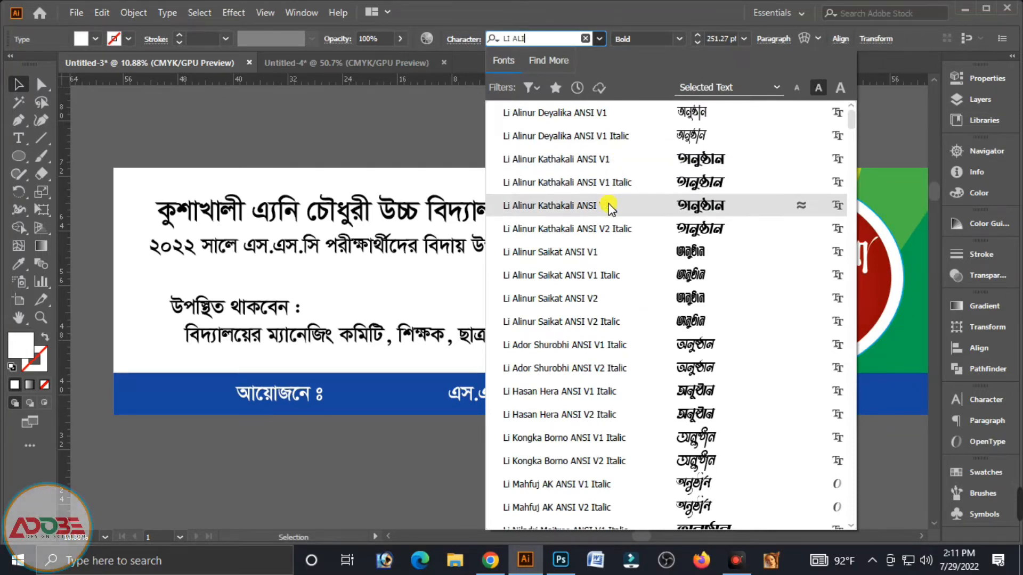
click(608, 205)
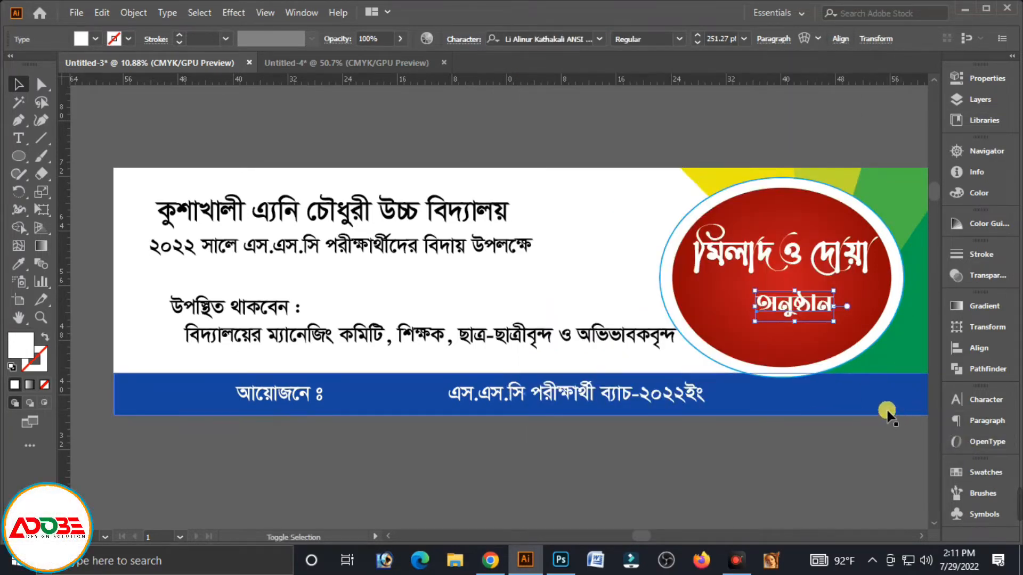
Enlarge "অনুষ্ঠান" proportionally to about 516 pt and centre it beneath "মিলাদ ও দোয়া" in the ellipse.
drag(835, 322, 867, 352)
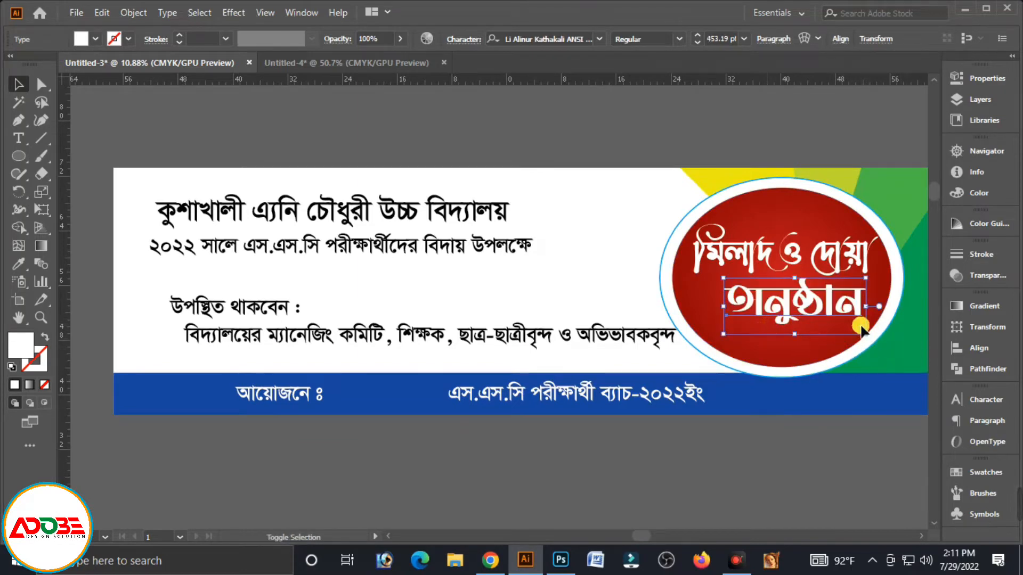
drag(866, 346, 876, 350)
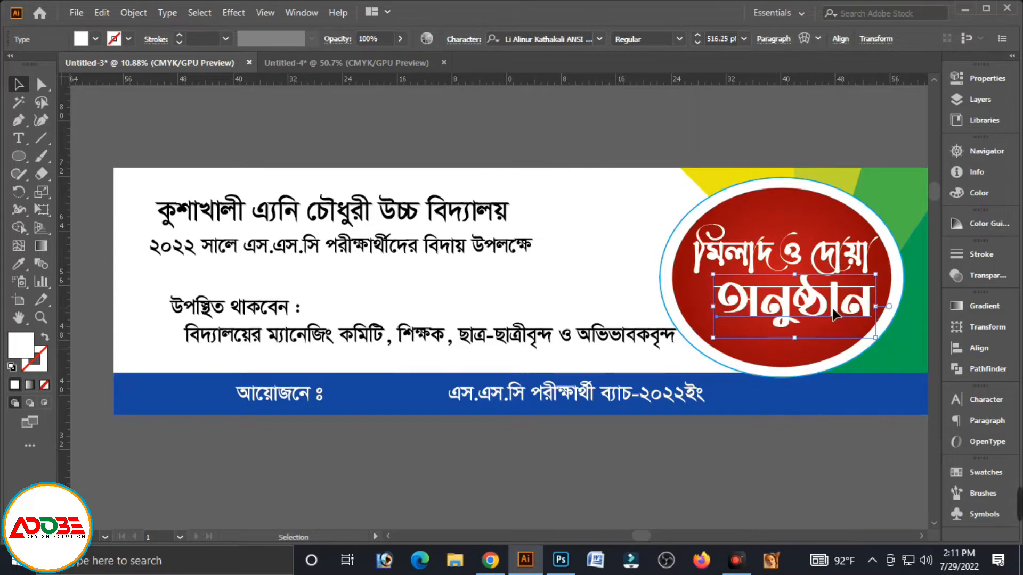
drag(836, 314, 819, 321)
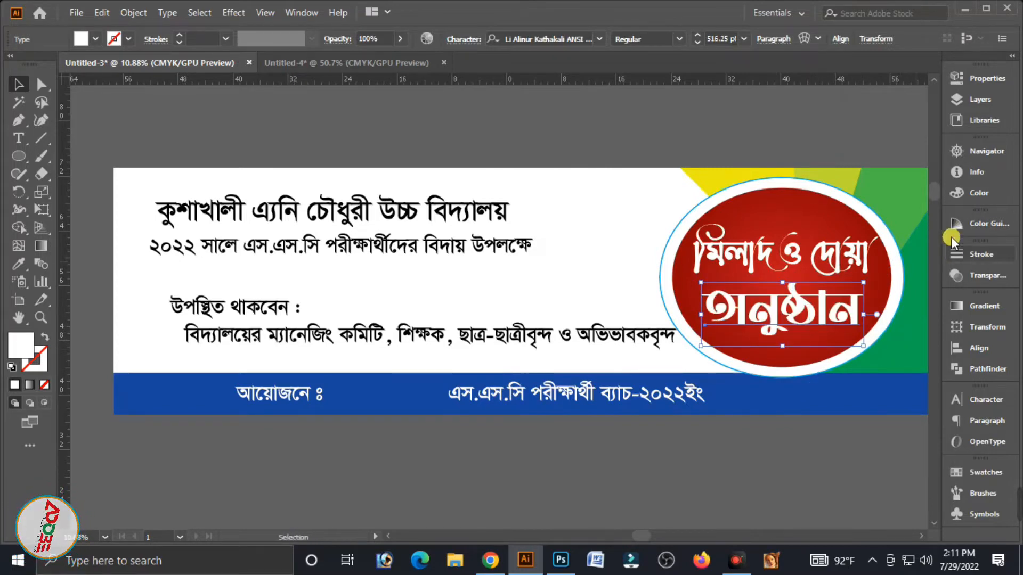
Fill "মিলাদ ও দোয়া" with yellow (C 0, M 0, Y 100, K 0), collapse the colour settings and leave everything deselected.
click(828, 250)
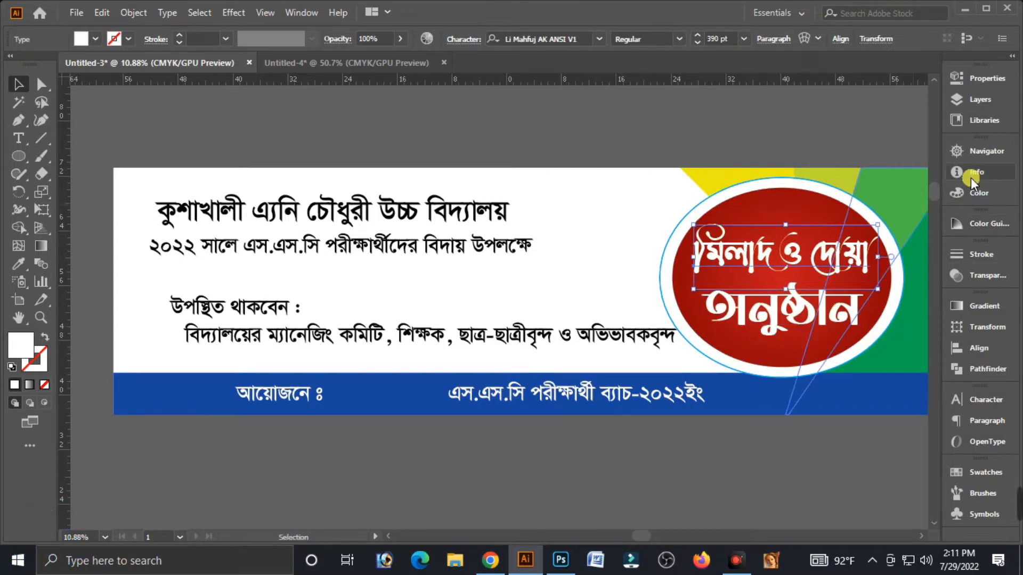
click(957, 193)
drag(871, 203, 887, 206)
key(ctrl+shift+a)
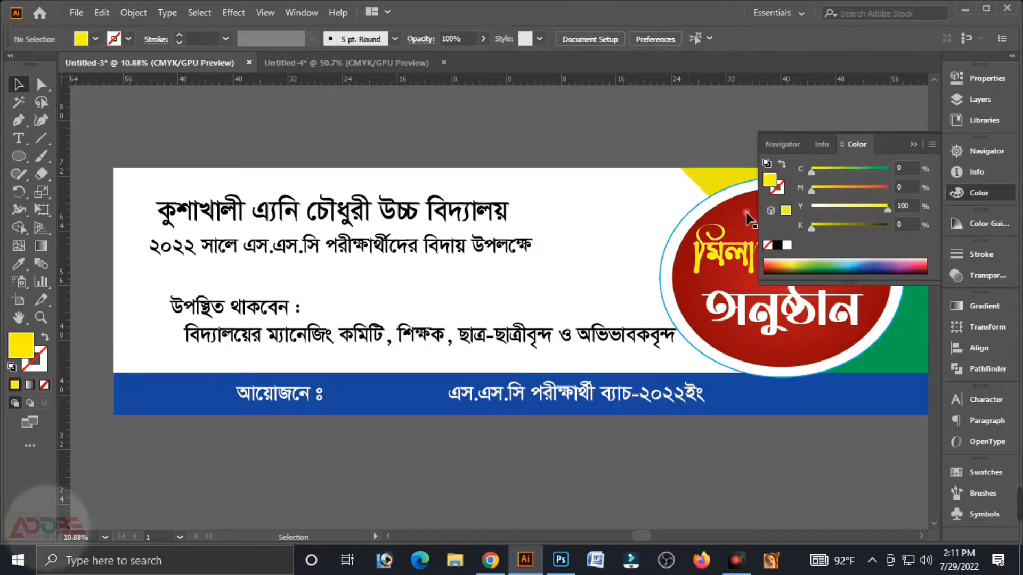
click(912, 144)
click(804, 242)
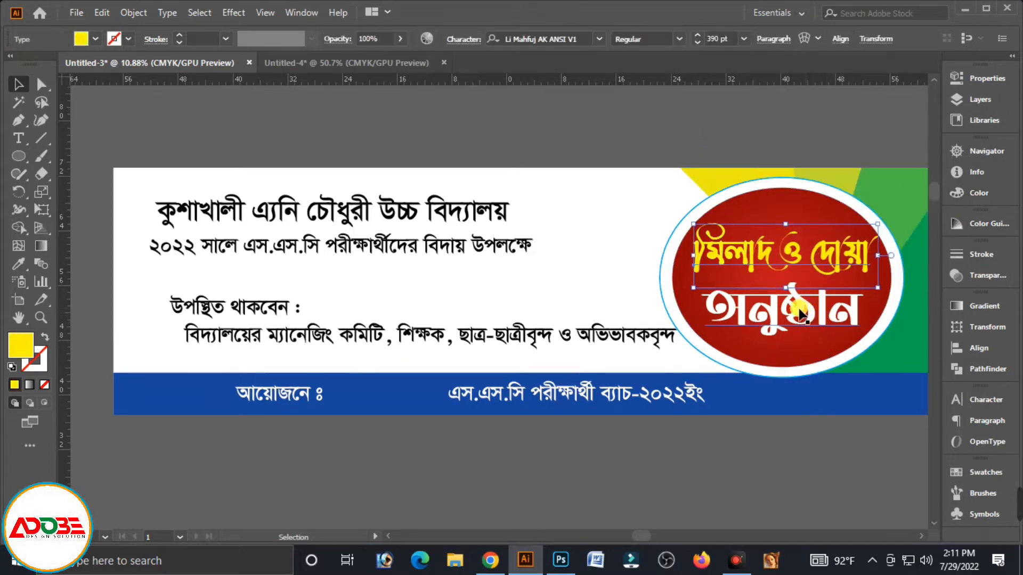
click(800, 311)
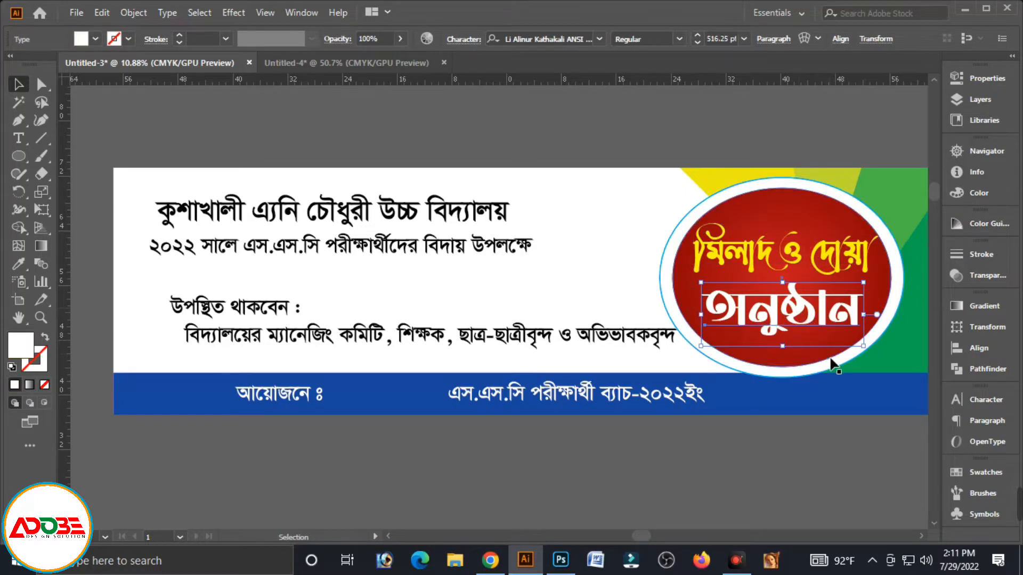
click(444, 129)
Set the school name heading in Shorif Jonota Bijoy 2003 at 407 pt and shift it slightly left.
click(416, 212)
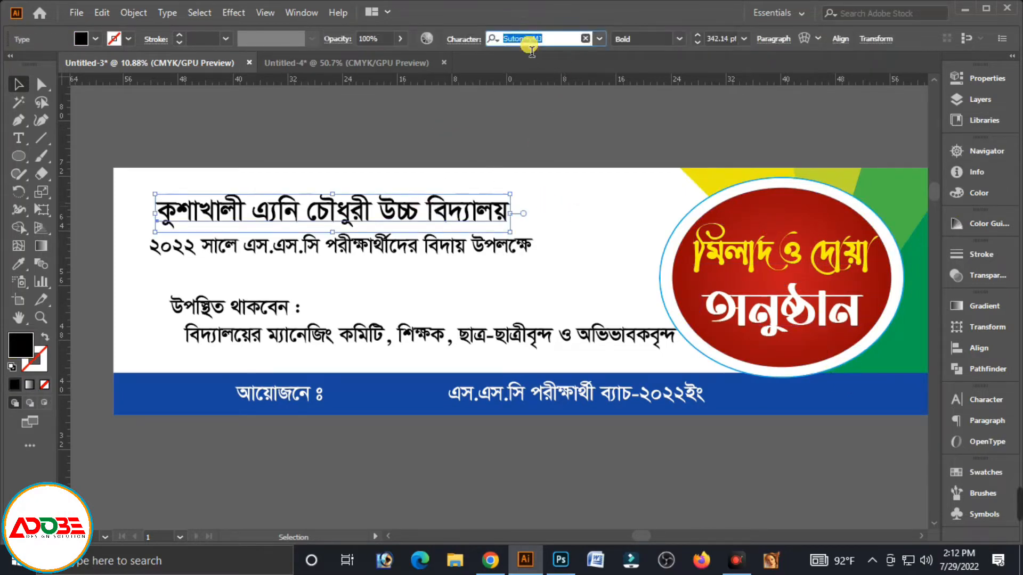
text(sHOR)
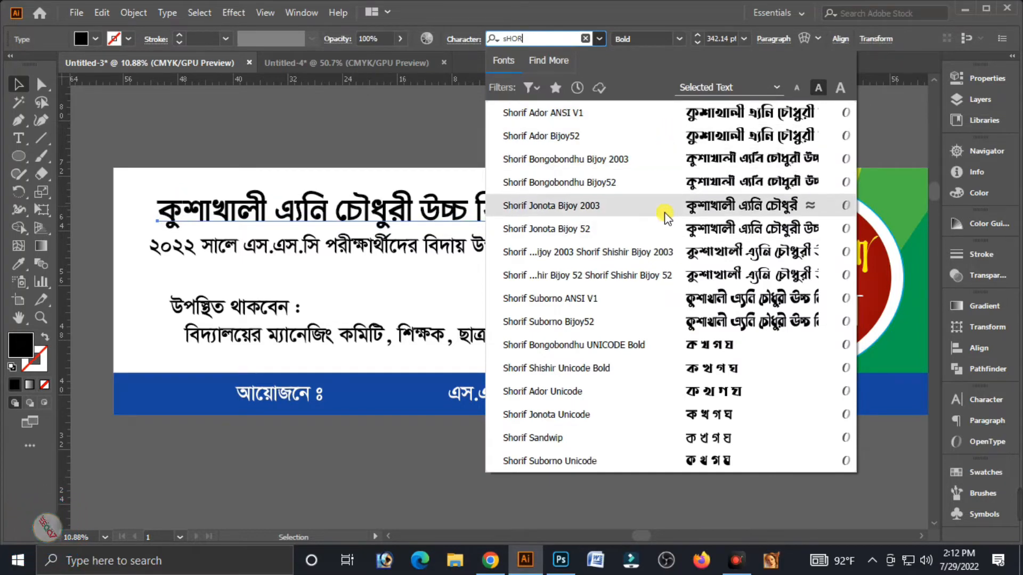
click(630, 210)
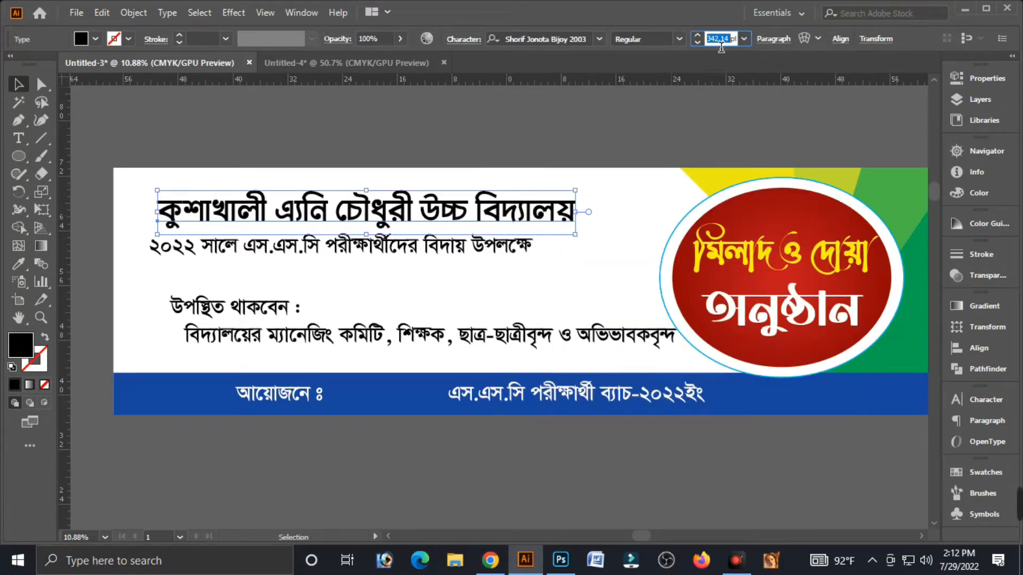
text(407)
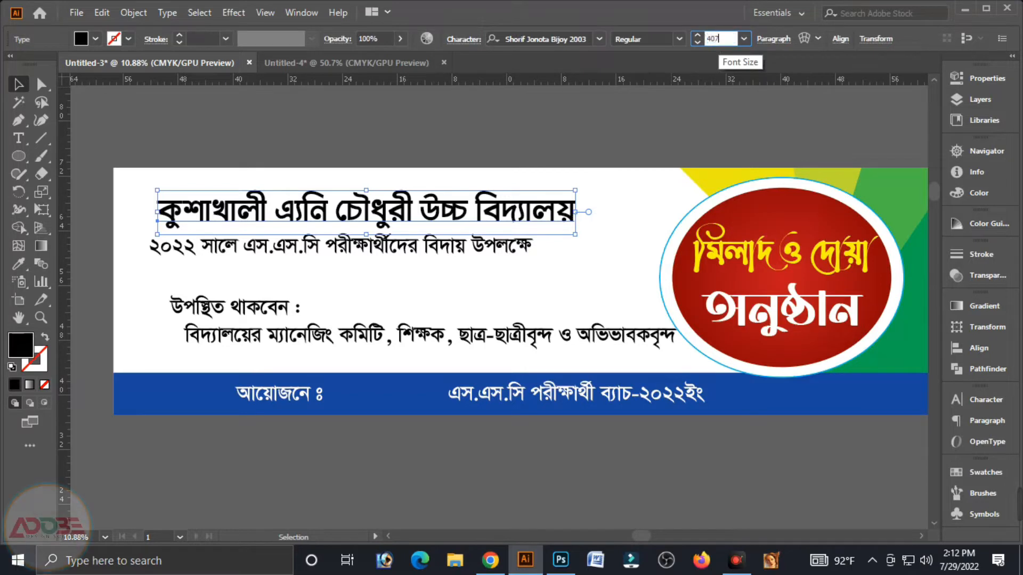
key(Tab)
drag(585, 214, 584, 213)
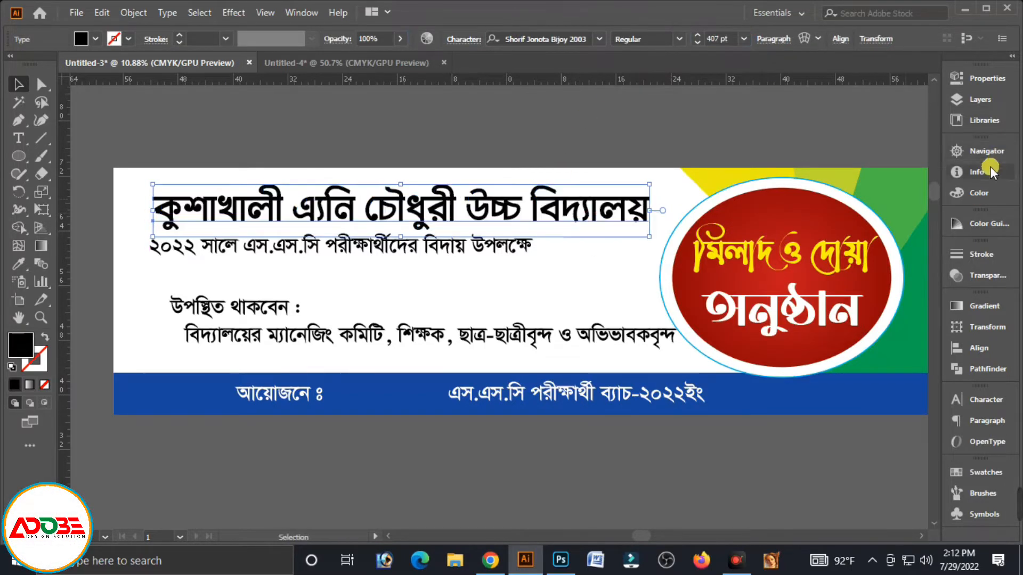
Fill the school name heading with dark blue (C 100, M 100, Y 0, K 0) and deselect it.
drag(886, 227, 803, 206)
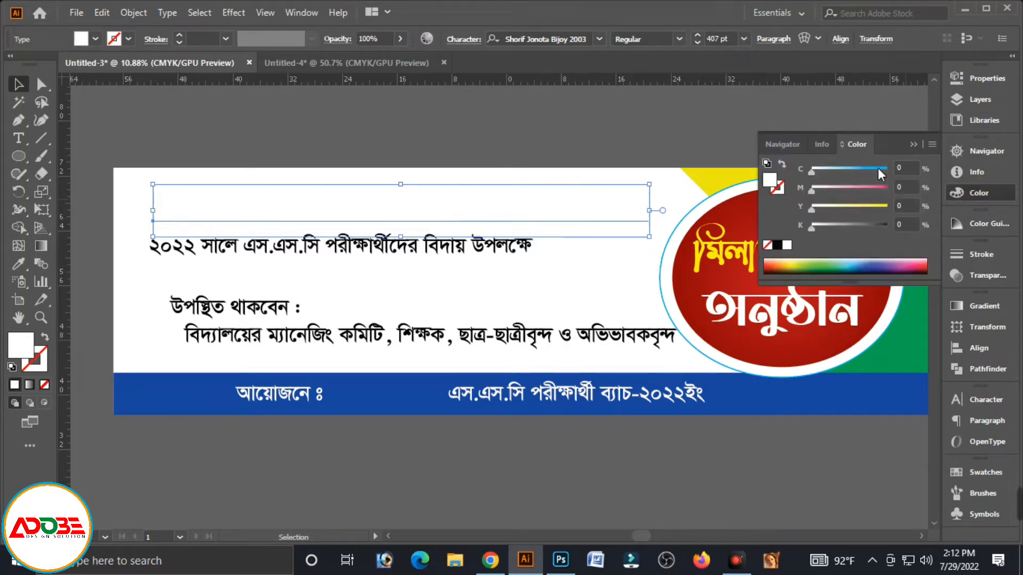
drag(878, 168, 888, 188)
click(550, 162)
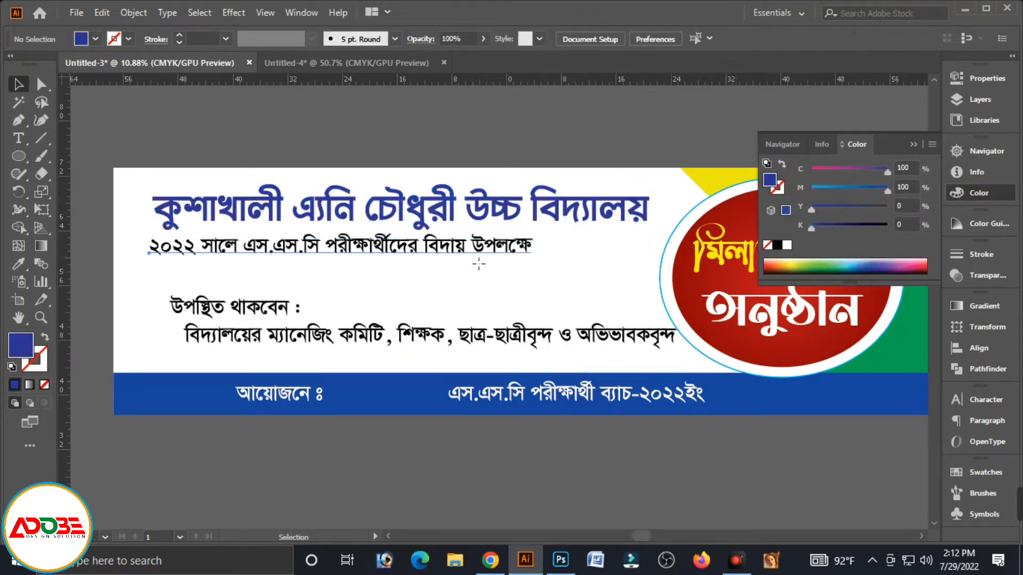
Set the "২০২২ সালে" farewell line below the heading in BrahmaputraMJ Bold at 270 pt.
click(479, 254)
text(BRA)
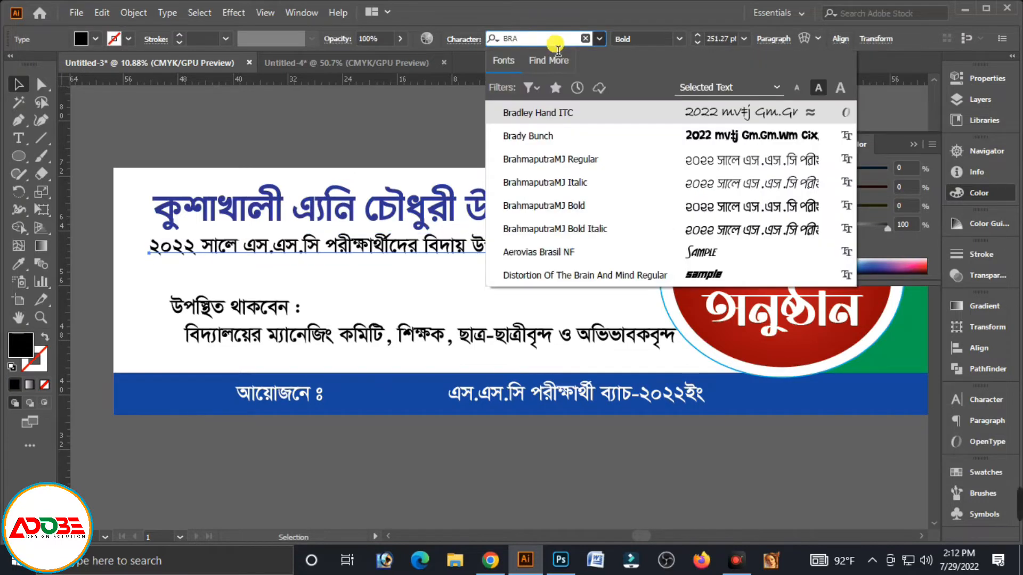
click(575, 206)
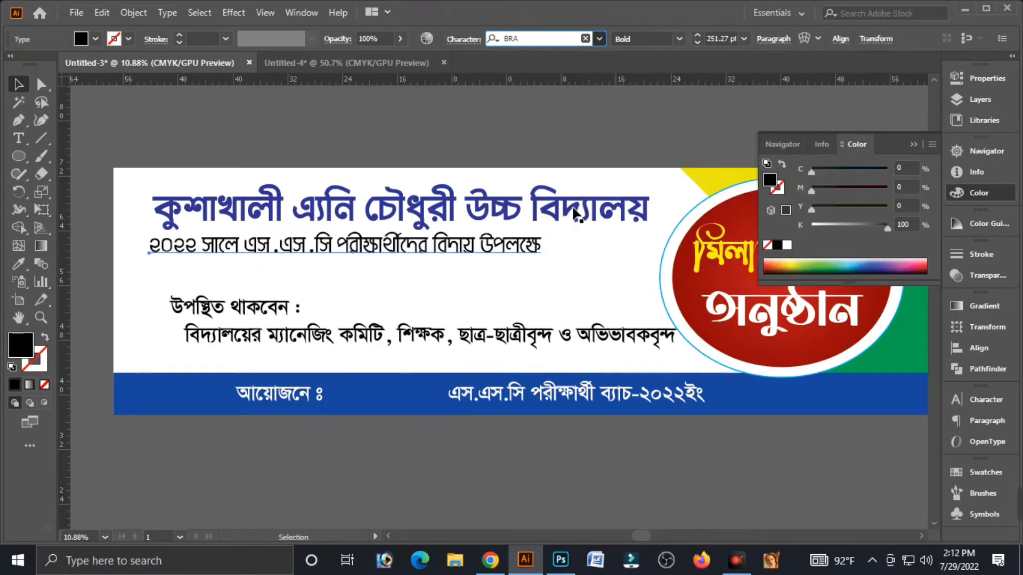
click(725, 47)
text(2)
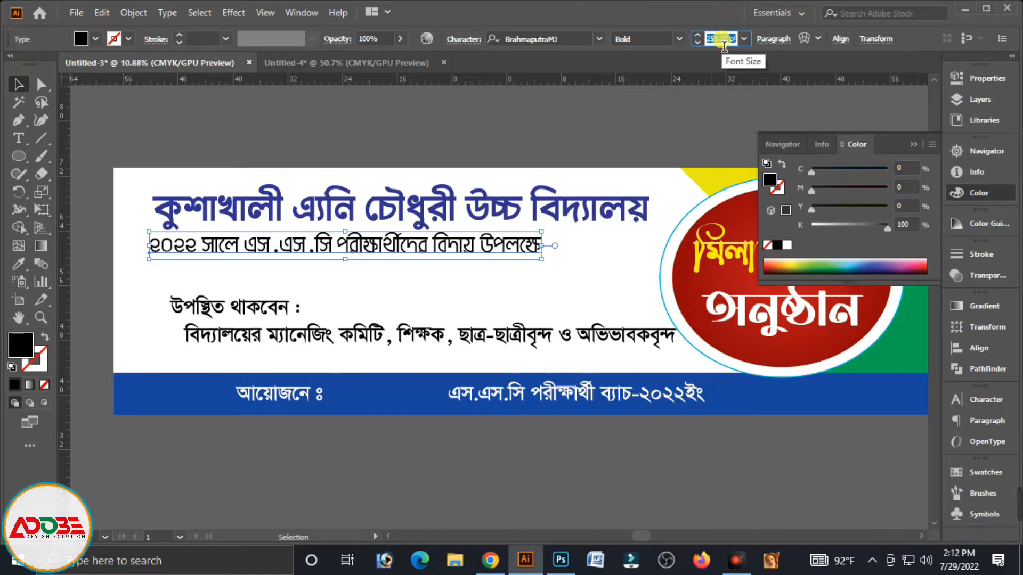
text(70)
key(Return)
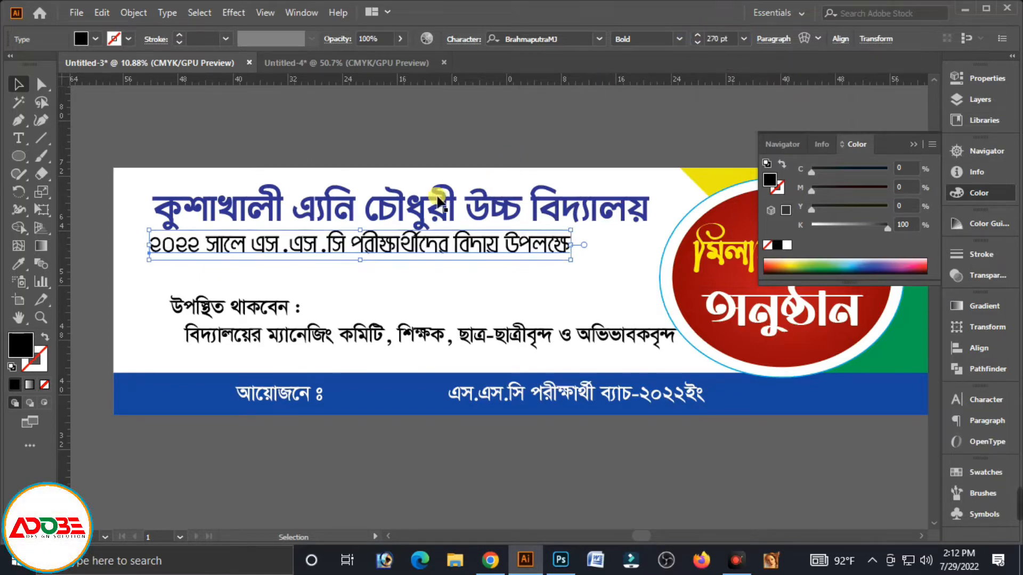
Scale the farewell line to about 278 pt and position it centred just below the school name heading.
drag(508, 245, 507, 257)
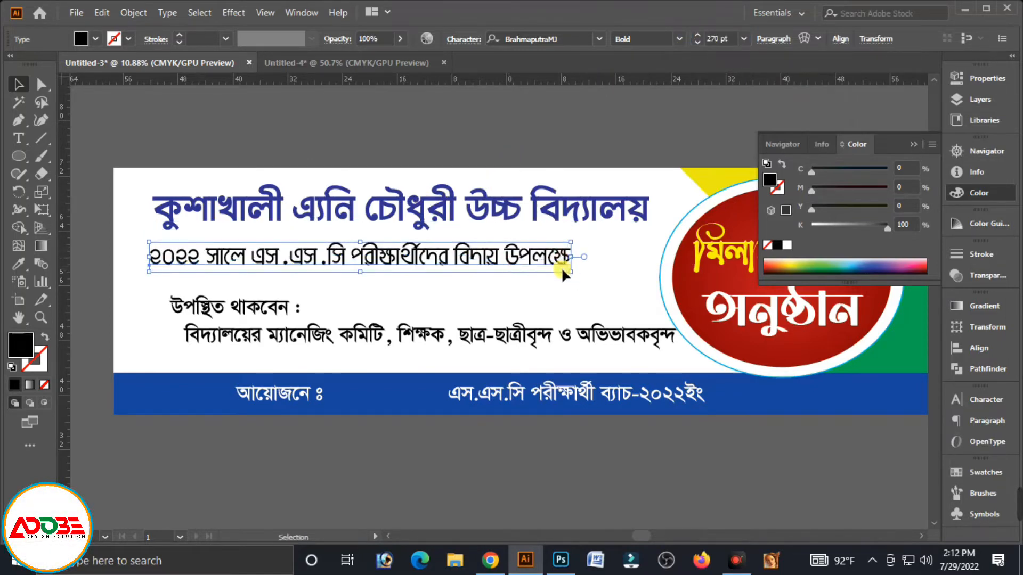
mouse_move(571, 273)
mouse_down()
mouse_move(583, 280)
mouse_move(562, 264)
mouse_up()
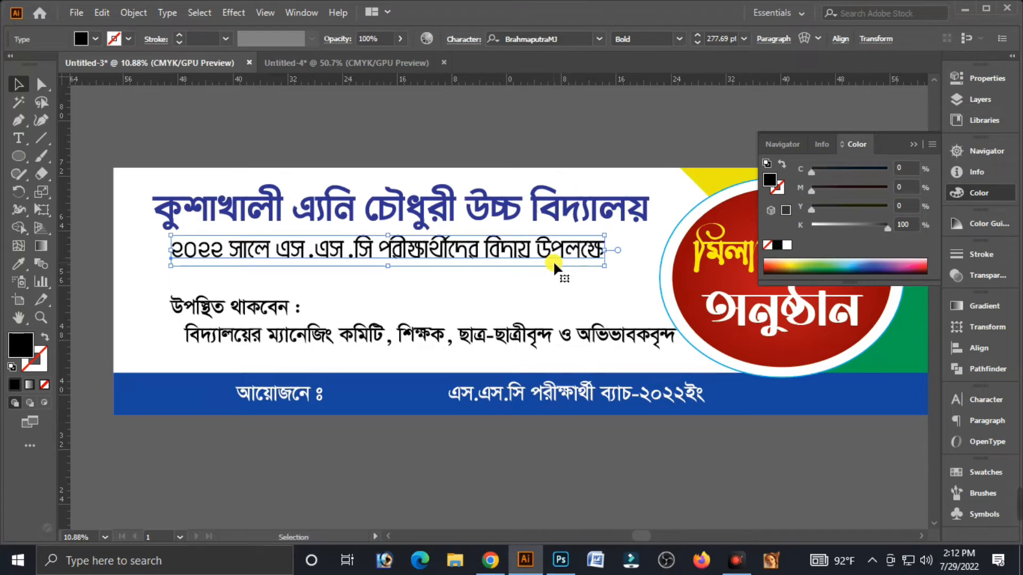
key(Down)
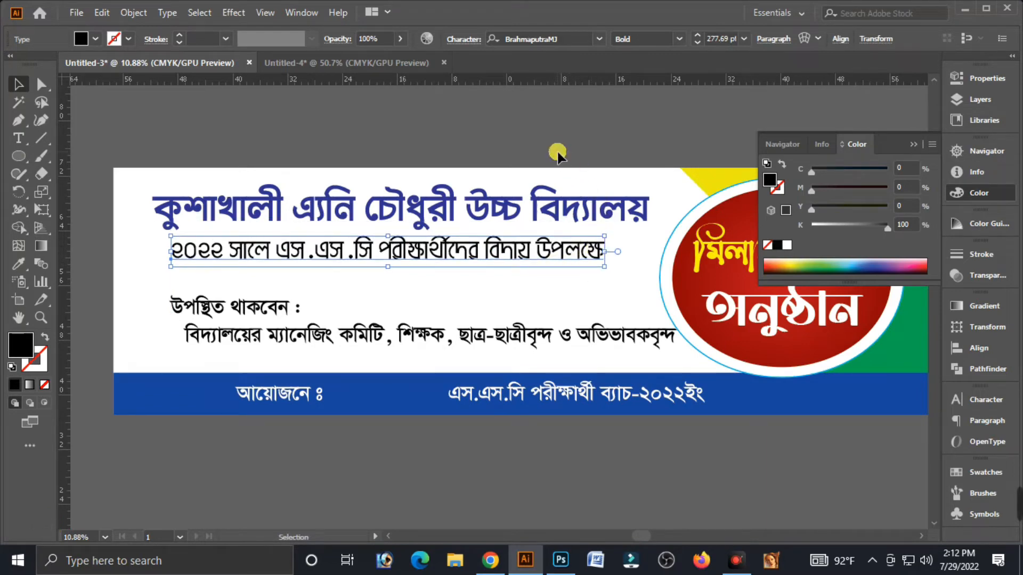
Scale the attendee line to about 189 pt and the "উপস্থিত থাকবেন :" label to about 207 pt, placing both just above the blue strip.
click(572, 229)
click(551, 349)
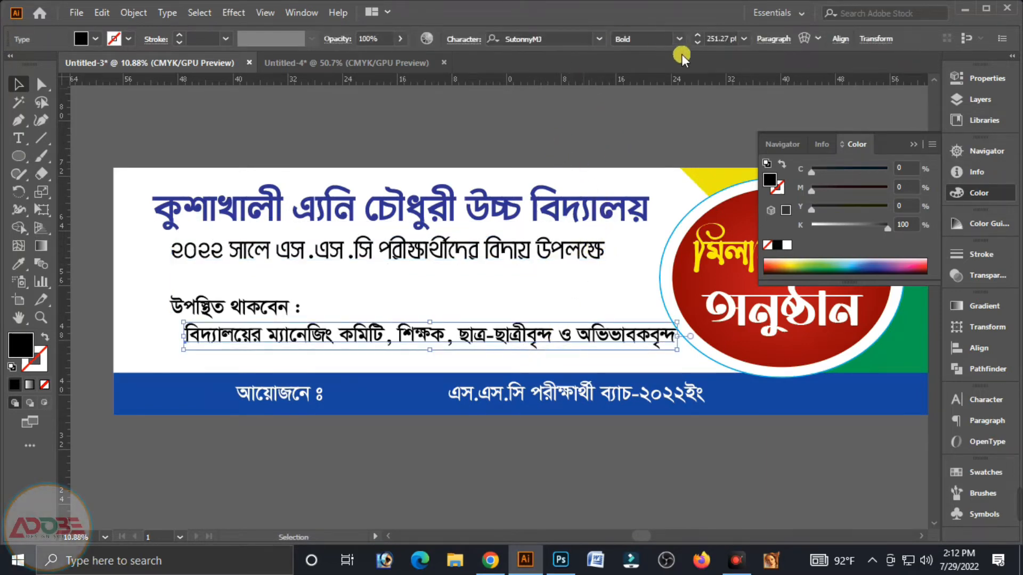
click(714, 38)
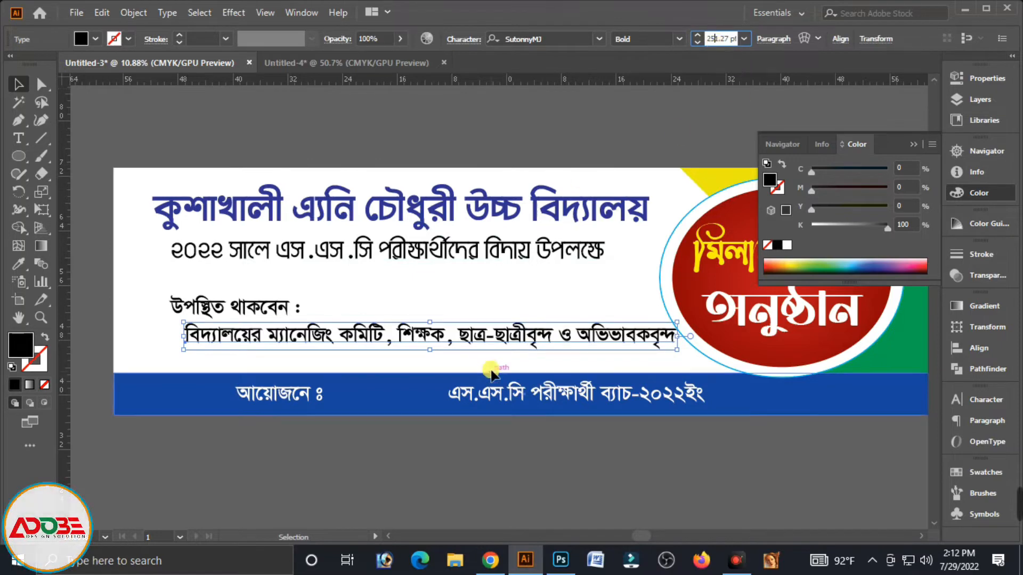
drag(683, 355, 624, 354)
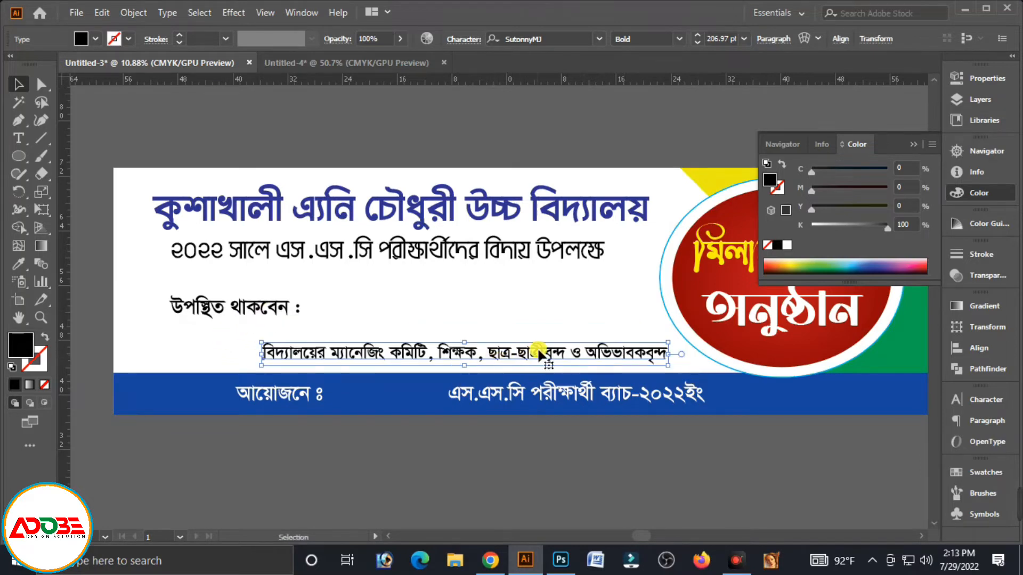
drag(670, 371, 651, 366)
drag(586, 364, 603, 364)
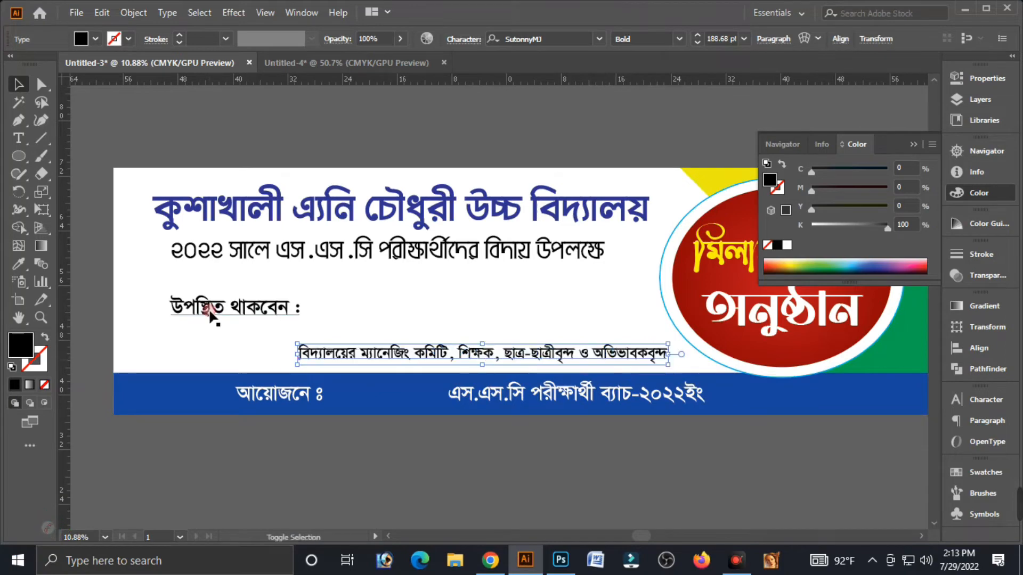
click(240, 312)
drag(301, 323, 264, 344)
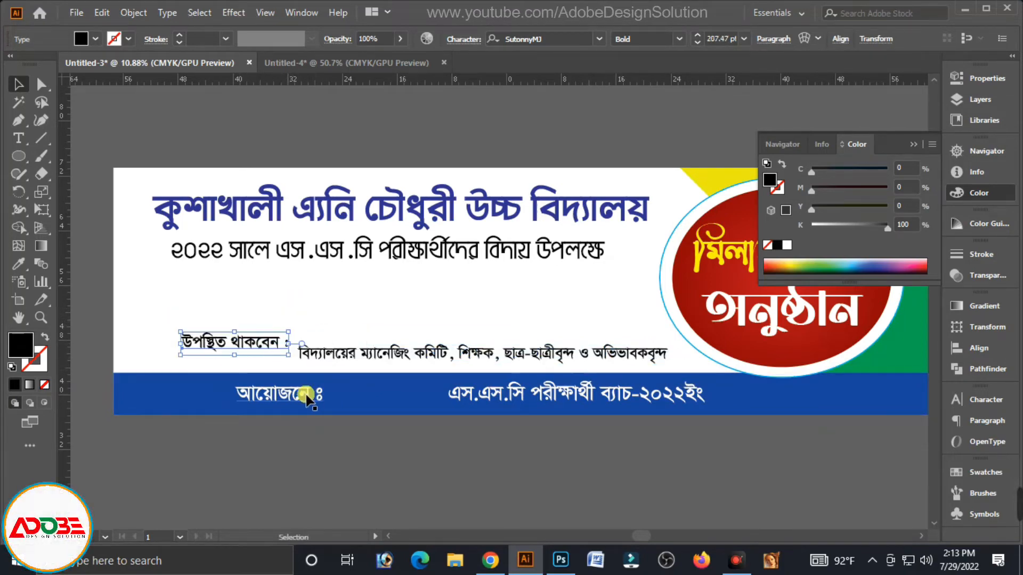
Set the "ব্যাচ-২০২২ইং" text in the blue strip to KongshoMJ Bold and enlarge it to about 339 pt.
click(297, 393)
click(479, 394)
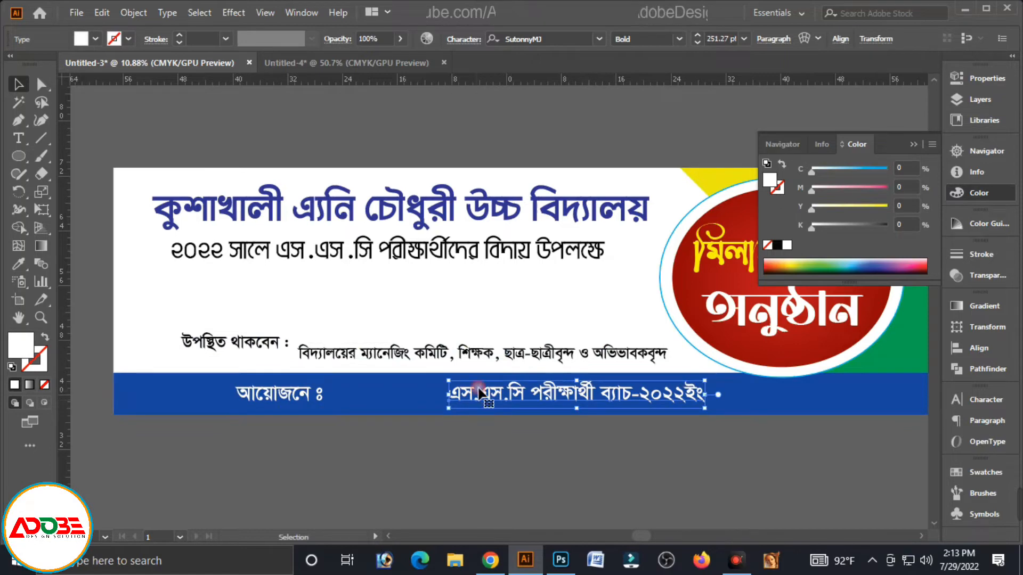
click(546, 47)
text(KON)
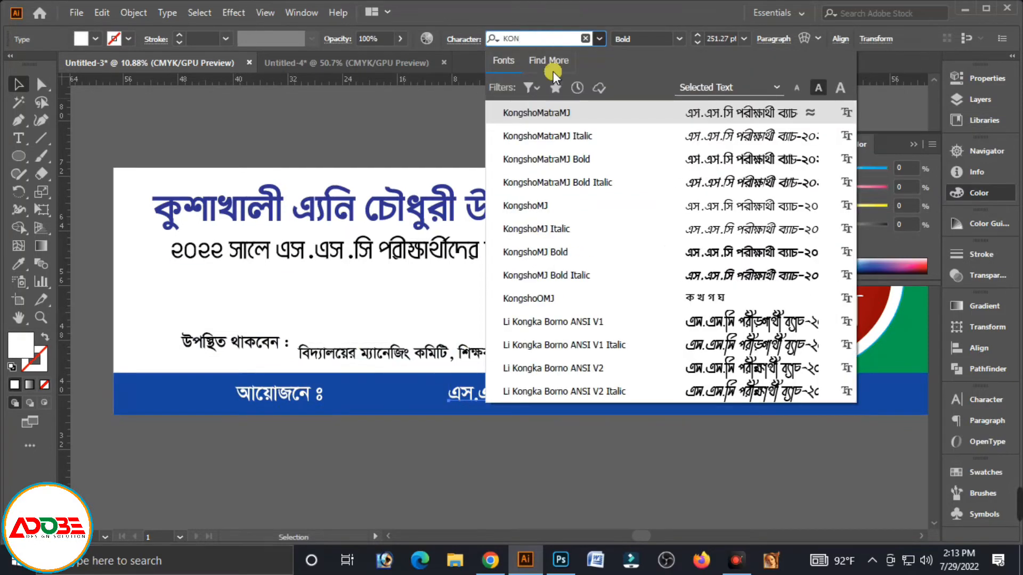
click(540, 253)
drag(706, 411, 750, 421)
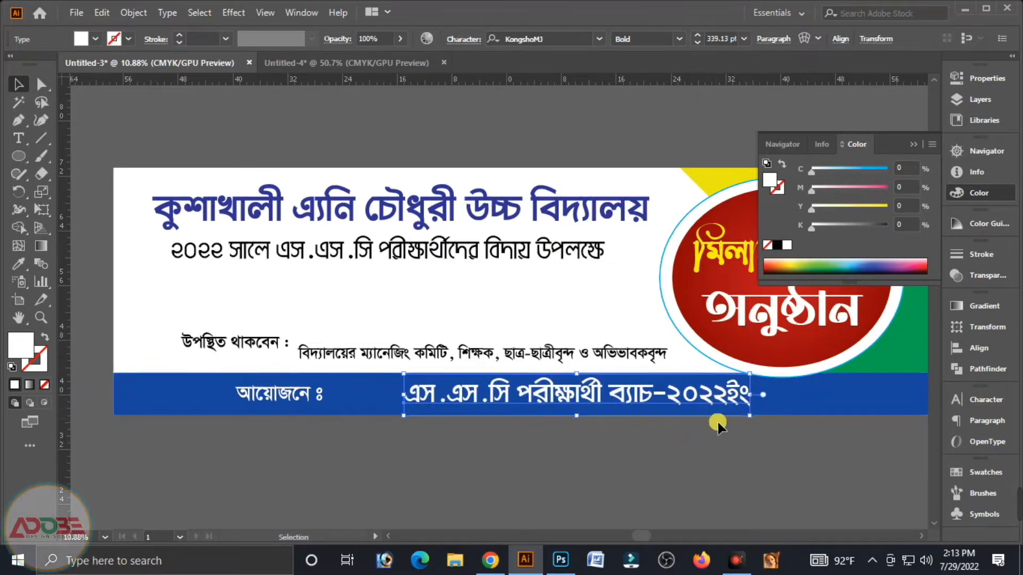
click(637, 477)
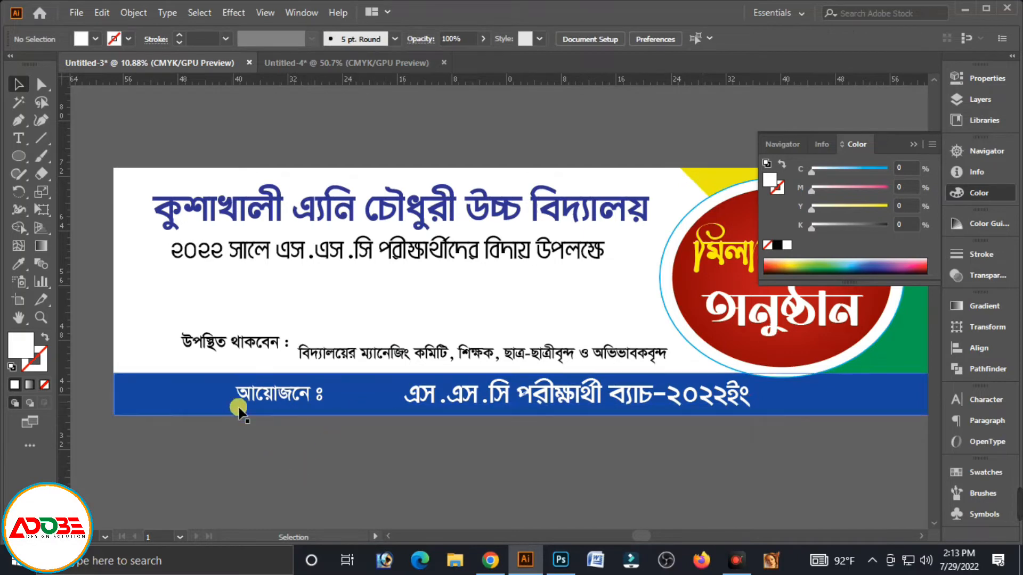
Draw a cyan rectangle (C 100, M 0, Y 0, K 0) over the "আয়োজনে ঃ" label, fitted within the blue strip's height.
click(17, 155)
click(70, 156)
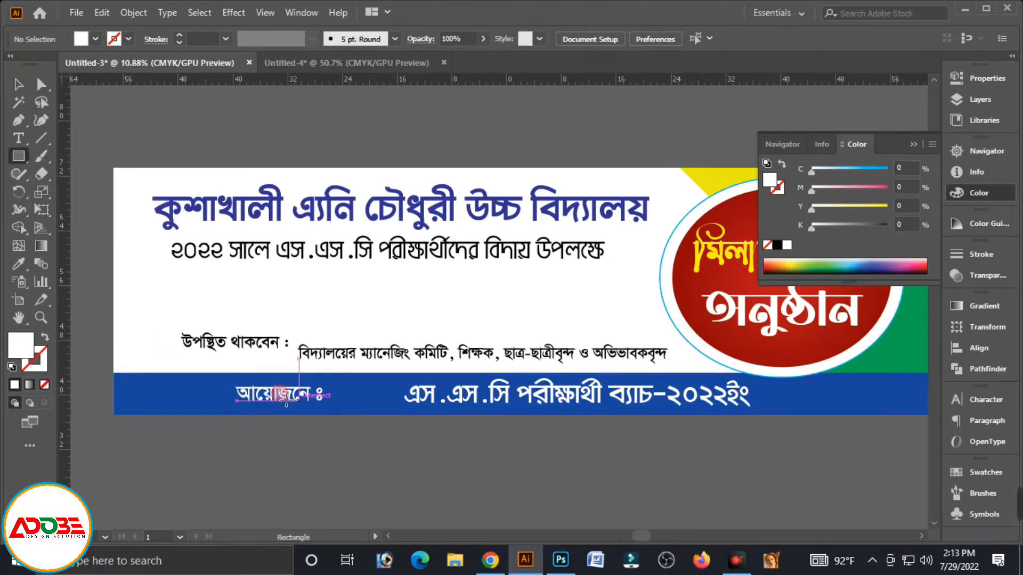
drag(230, 377, 357, 416)
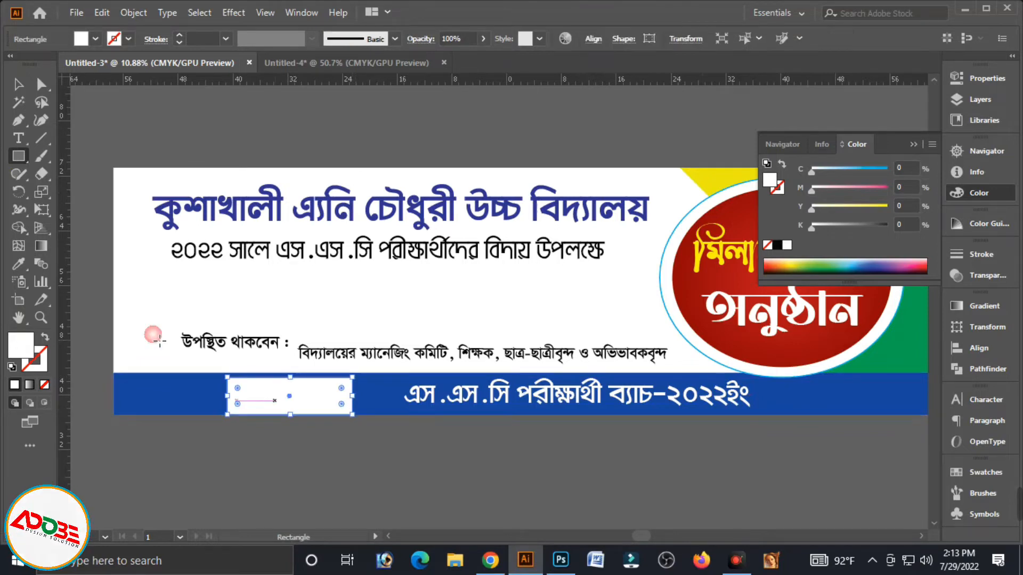
click(18, 84)
drag(863, 171, 908, 175)
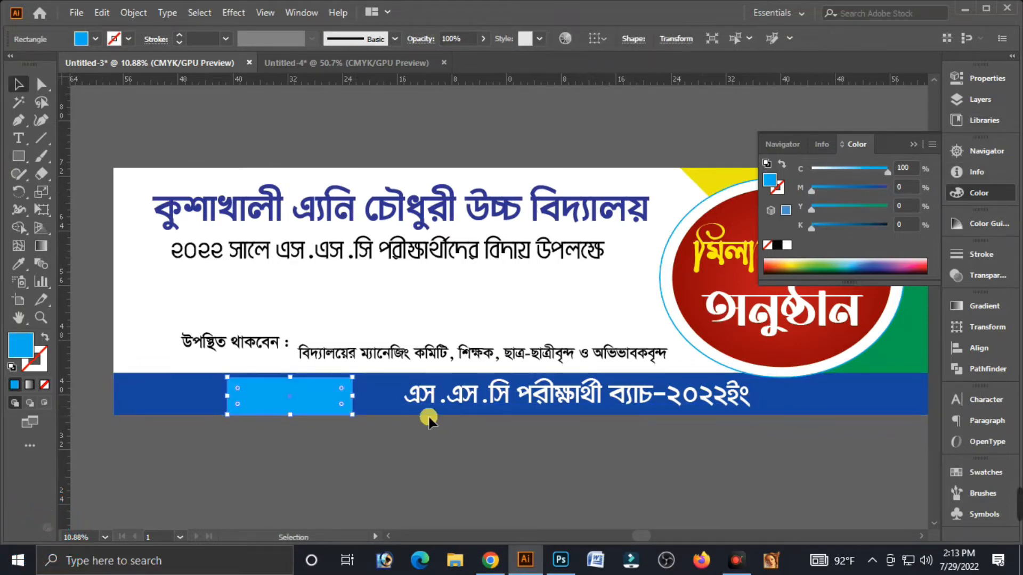
drag(314, 400, 327, 398)
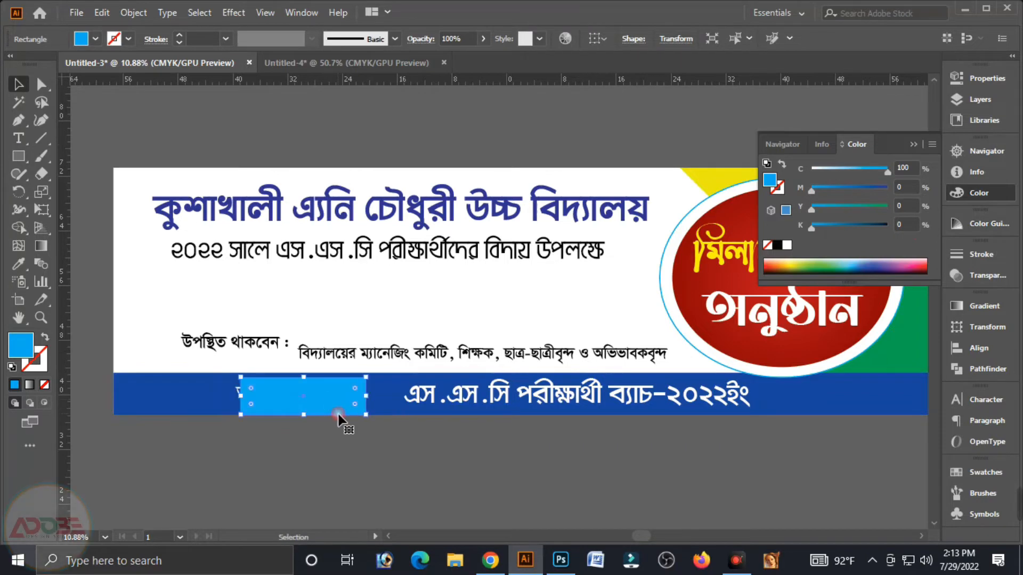
scroll(337, 418, up, 3)
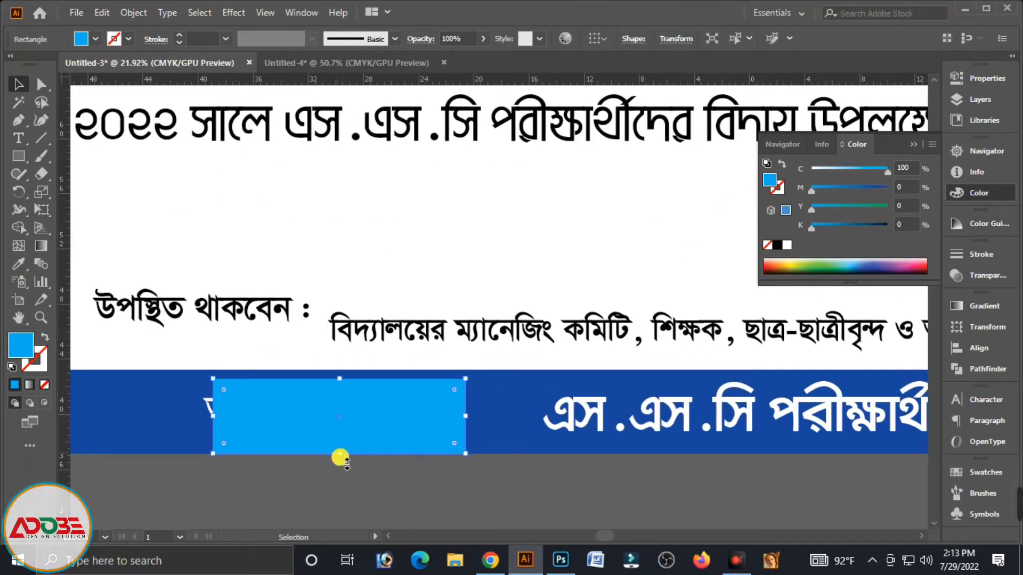
drag(340, 453, 340, 448)
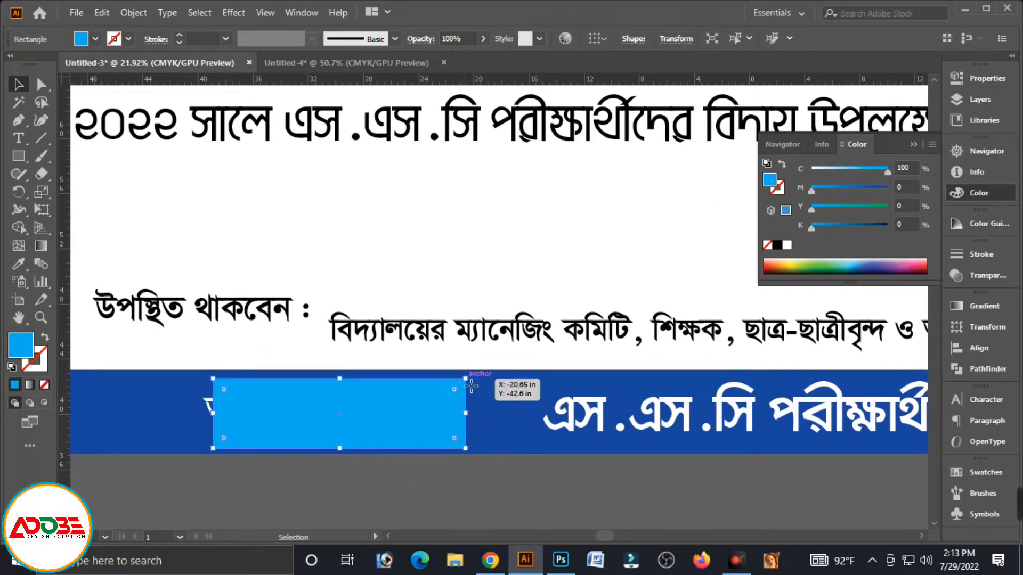
Slant the cyan rectangle into a parallelogram by shifting both upper corners left, and reposition it slightly to the right.
click(41, 84)
click(466, 379)
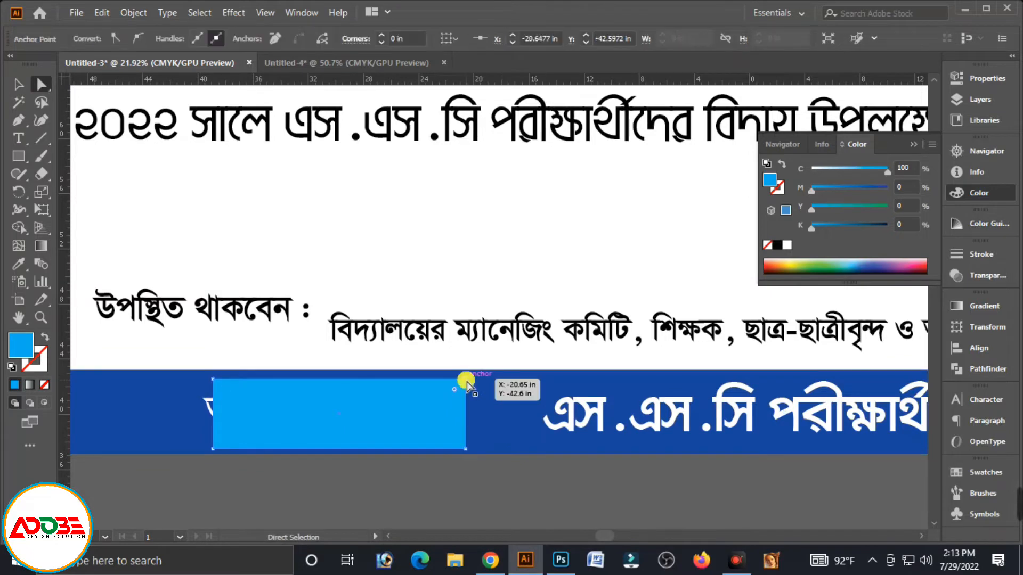
drag(448, 379, 426, 379)
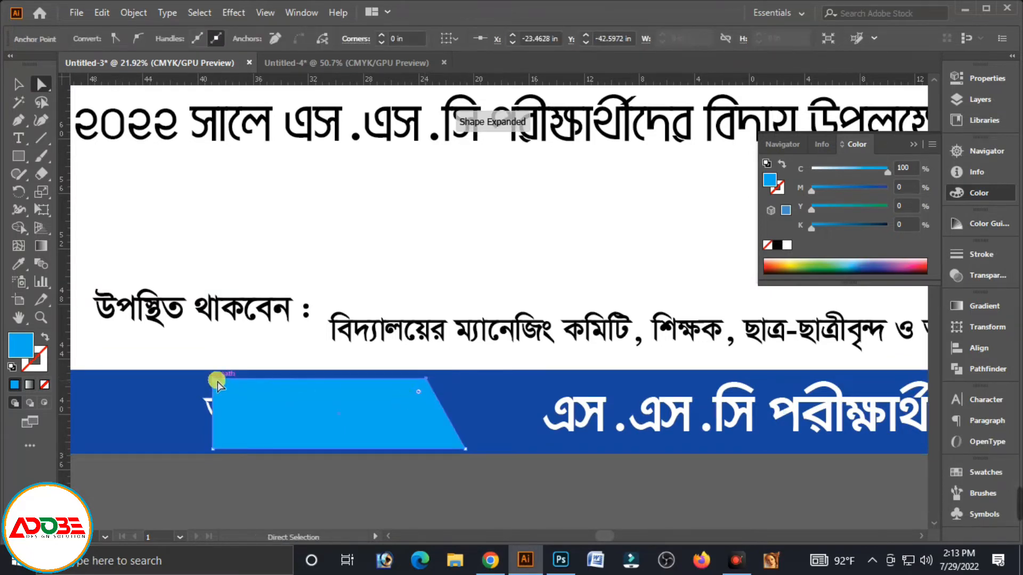
drag(213, 378, 177, 379)
click(17, 84)
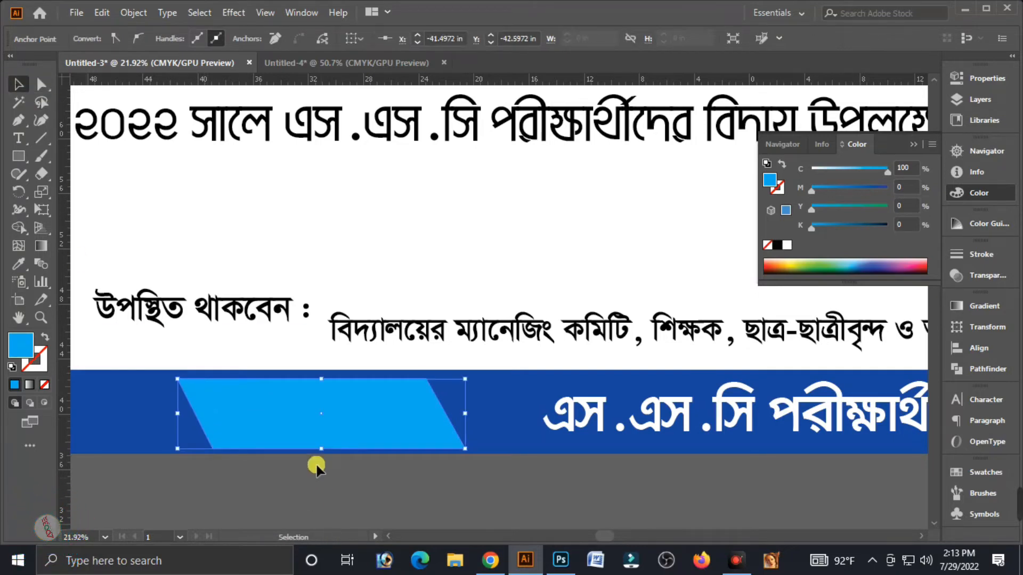
drag(332, 437, 332, 438)
Bring the "আয়োজনে ঃ" label to the front, enlarge it to about 291 pt and centre it on the cyan parallelogram.
click(209, 415)
key(ctrl+shift+])
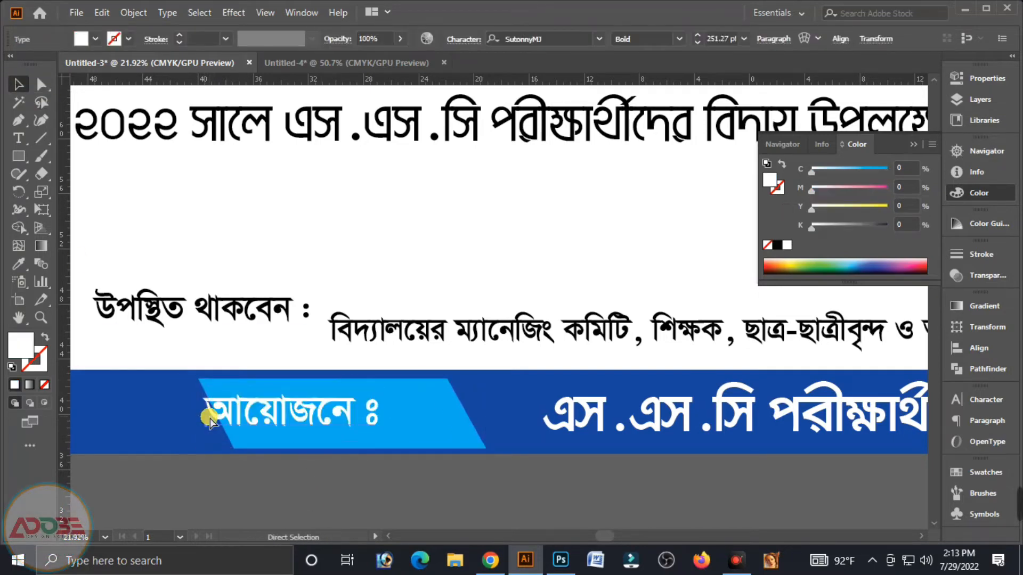
drag(277, 419, 336, 416)
drag(438, 442, 452, 446)
drag(406, 416, 392, 415)
Reduce the cyan parallelogram's height slightly to about 4.69 in and deselect everything.
click(344, 448)
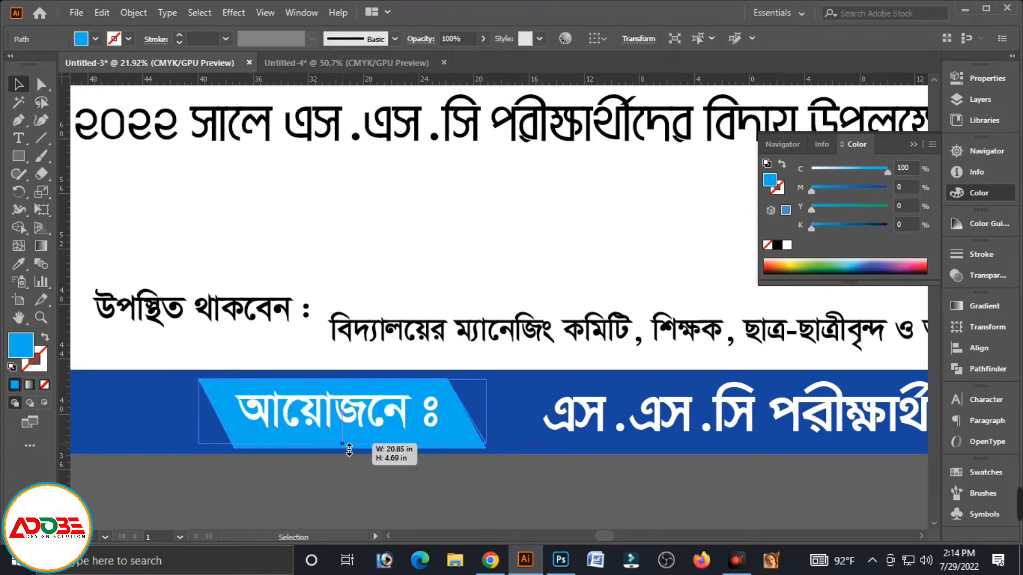
click(393, 420)
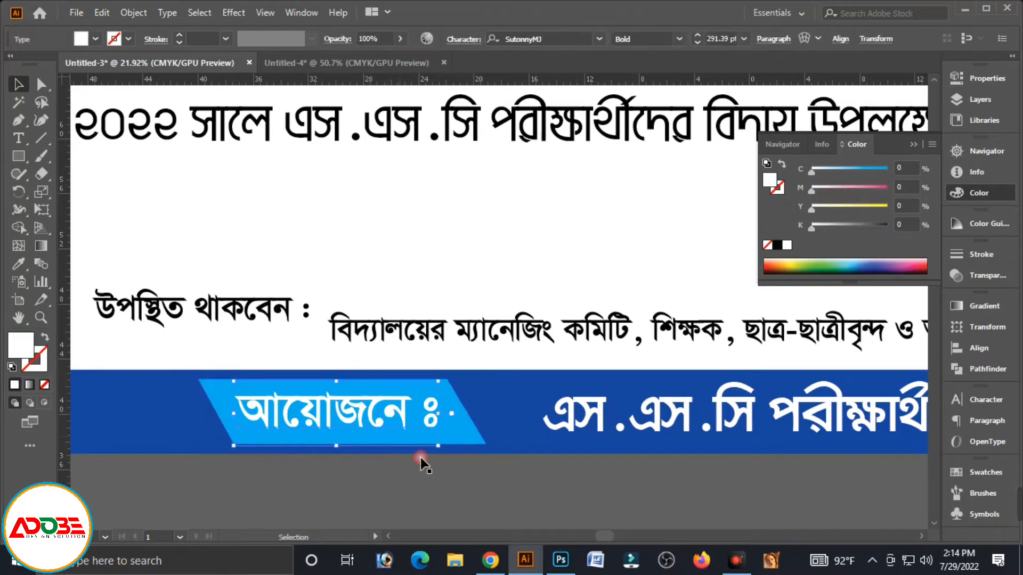
click(463, 489)
Examine the whole banner layout with the panels hidden.
key(ctrl+minus)
key(ctrl+minus)
key(ctrl+minus)
key(ctrl+minus)
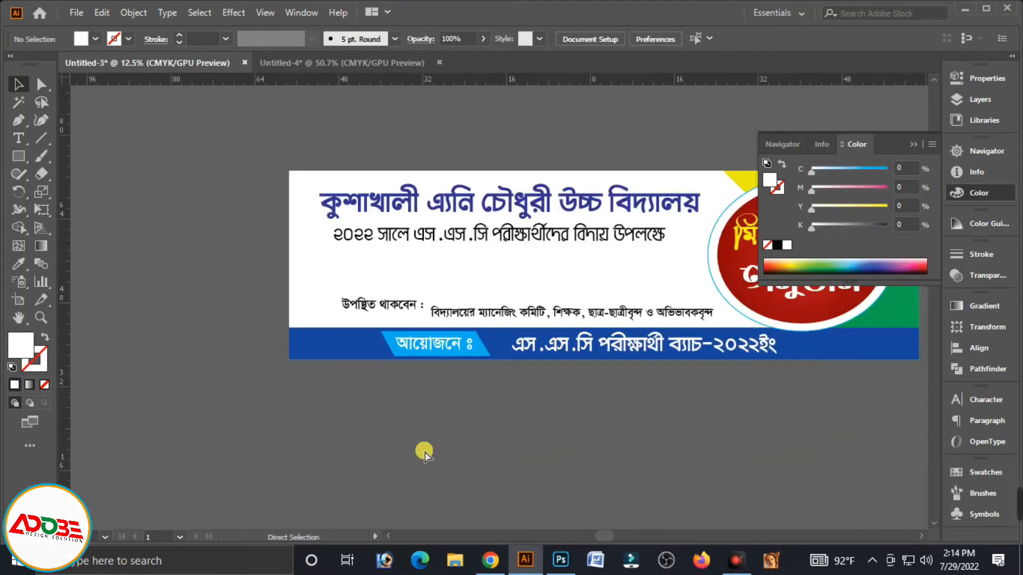
key(ctrl+space)
drag(474, 258, 577, 316)
key(Tab)
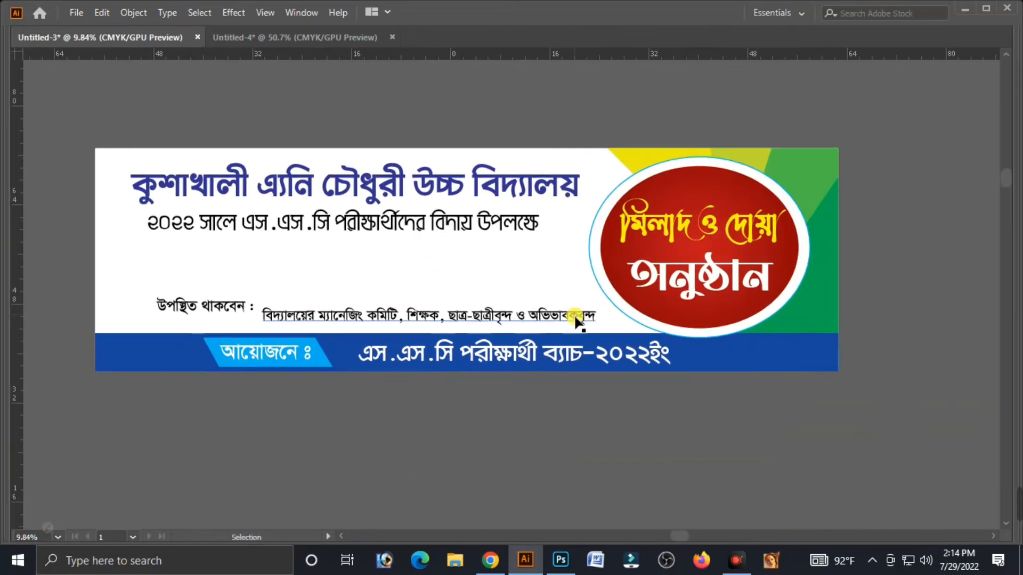
click(388, 249)
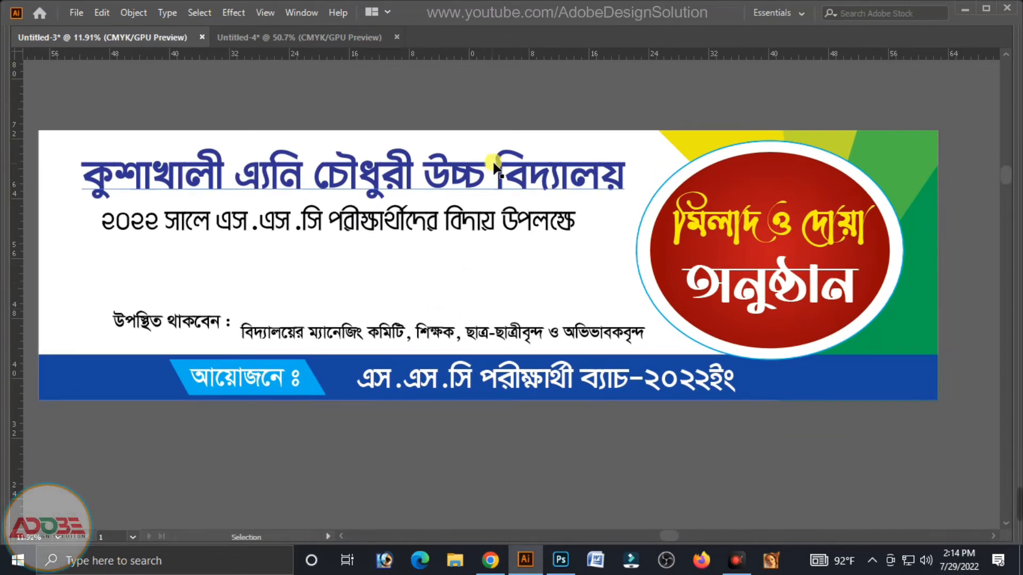
Move the Bismillah lettering from the Untitled-4 document into the banner, placing it at the upper edge above the school name.
click(340, 36)
click(404, 207)
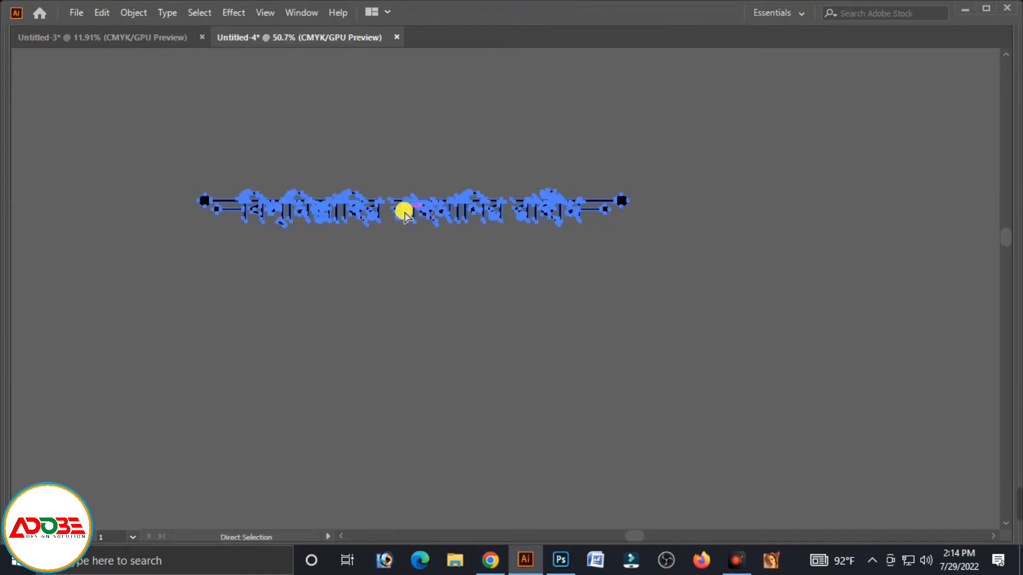
key(ctrl+x)
click(173, 37)
key(a)
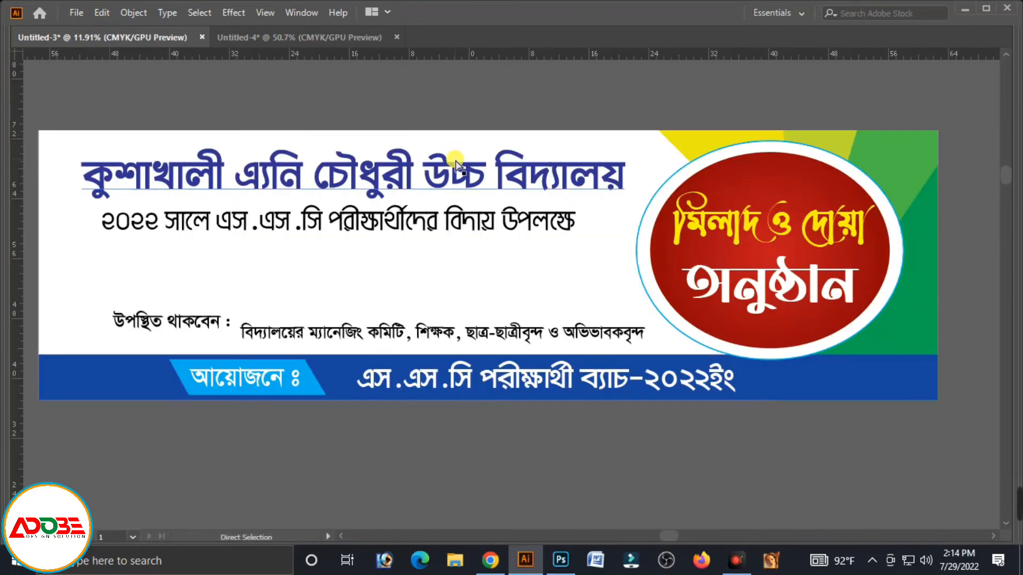
drag(533, 291, 477, 141)
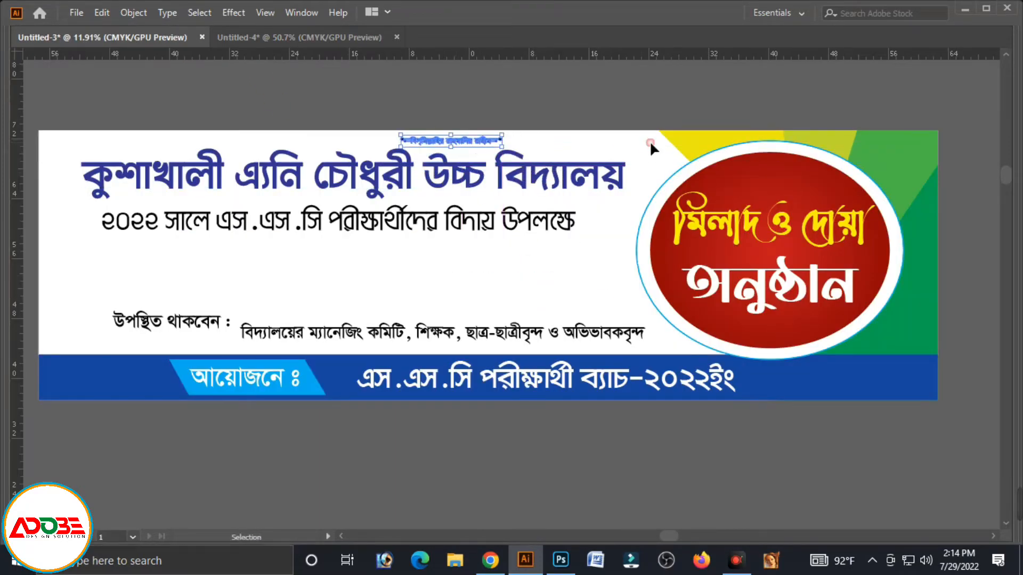
click(634, 144)
Add a vertical guide at the banner's horizontal centre and centre the Bismillah lettering on it.
key(ctrl+a)
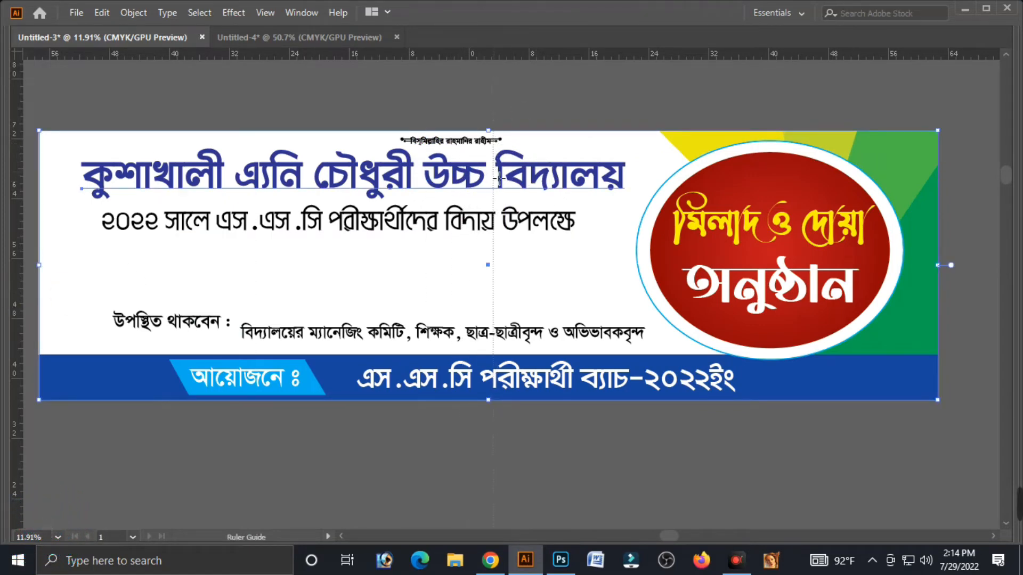
click(462, 141)
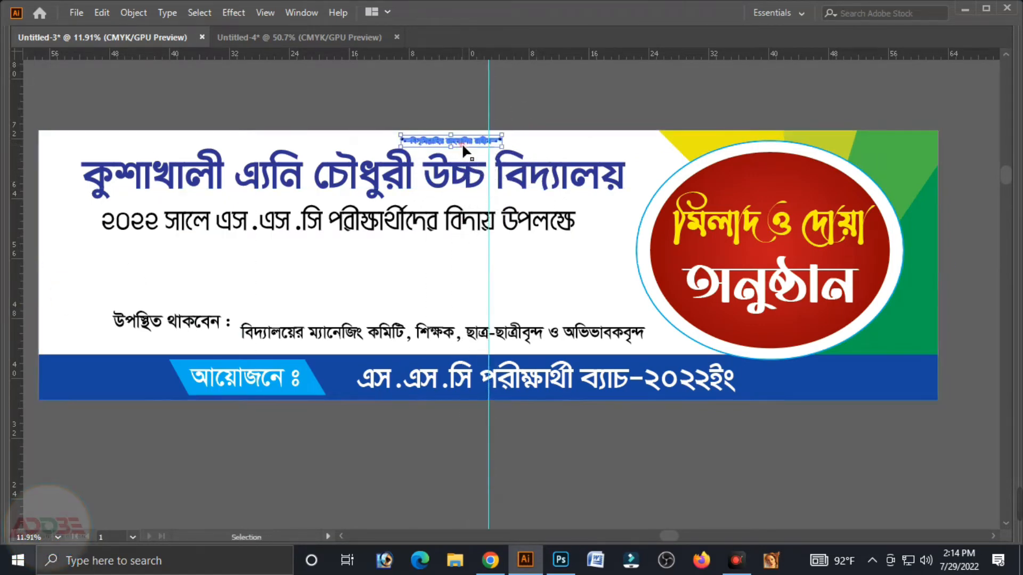
drag(466, 140, 501, 140)
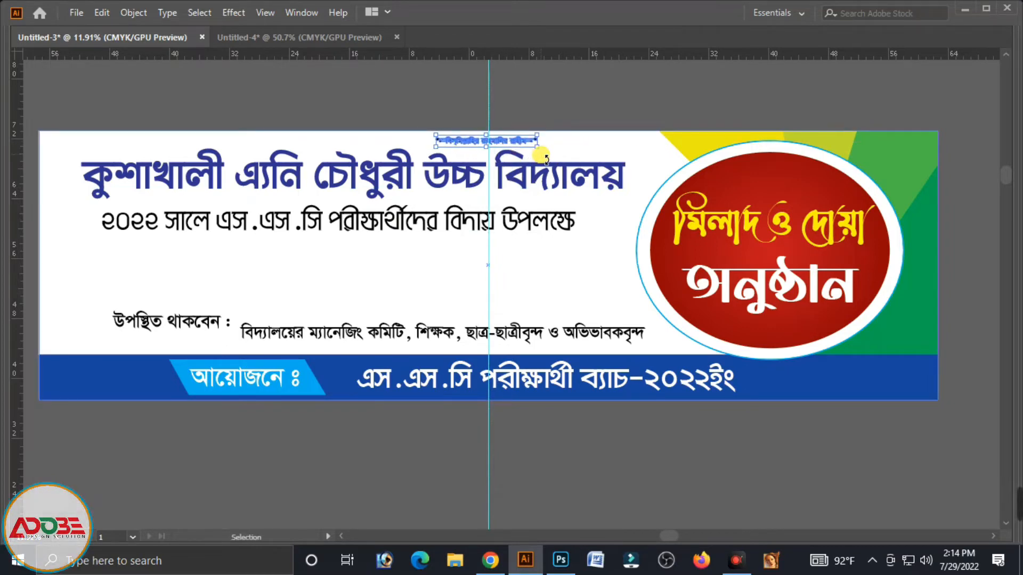
Shift the school name heading and the farewell line together slightly down and right, leaving room below the Bismillah lettering.
click(515, 177)
shift+click(501, 219)
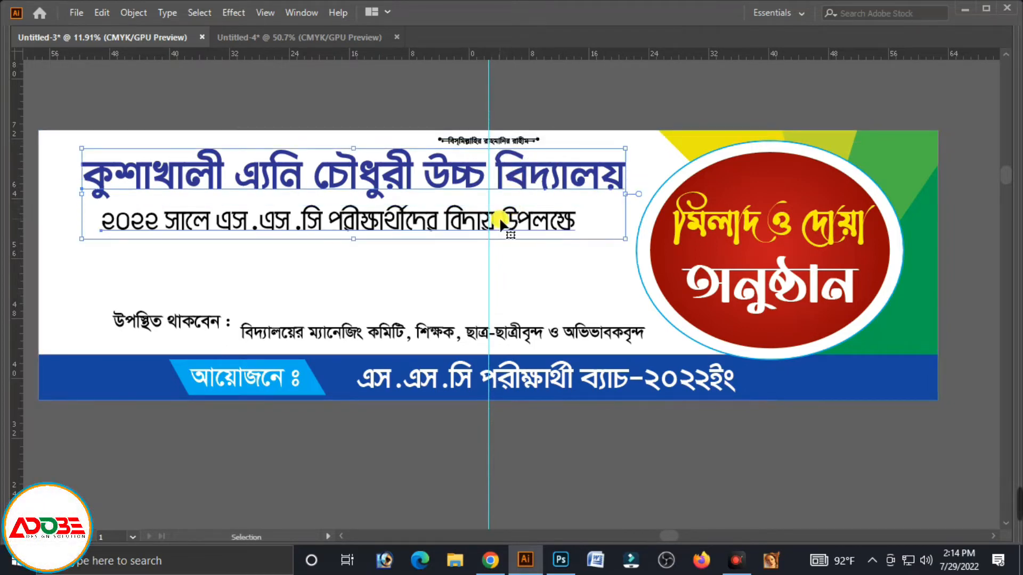
drag(521, 184, 522, 190)
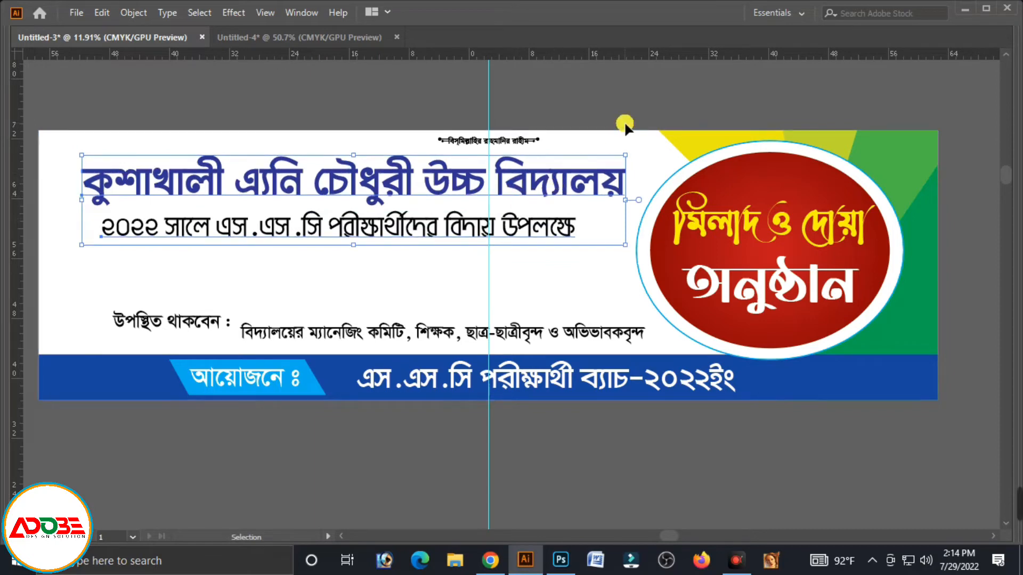
drag(594, 177, 596, 177)
drag(432, 252, 440, 243)
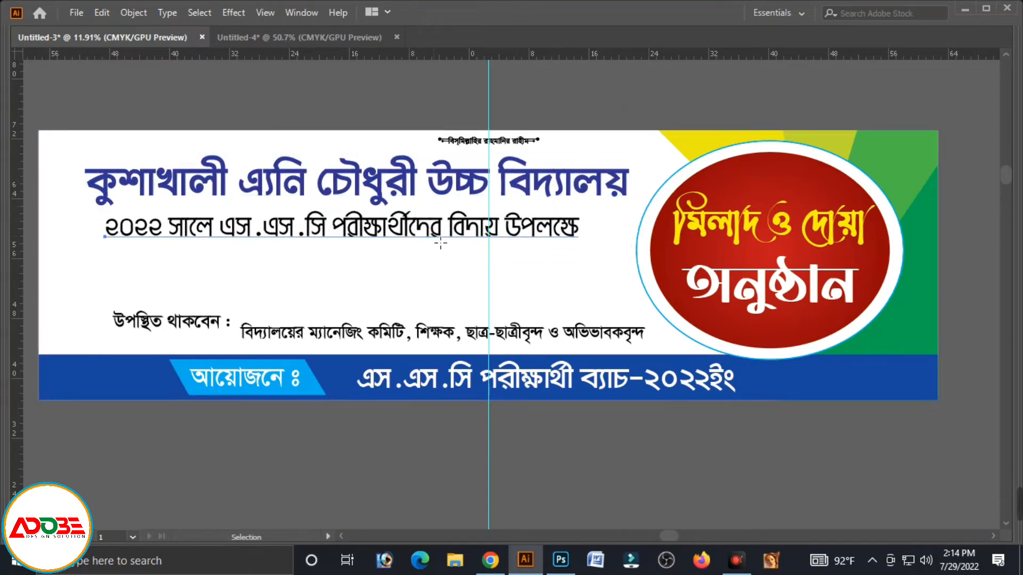
Recolour the attendees line above the blue strip magenta, with 100% M and 0% C, Y and K.
click(350, 337)
key(Tab)
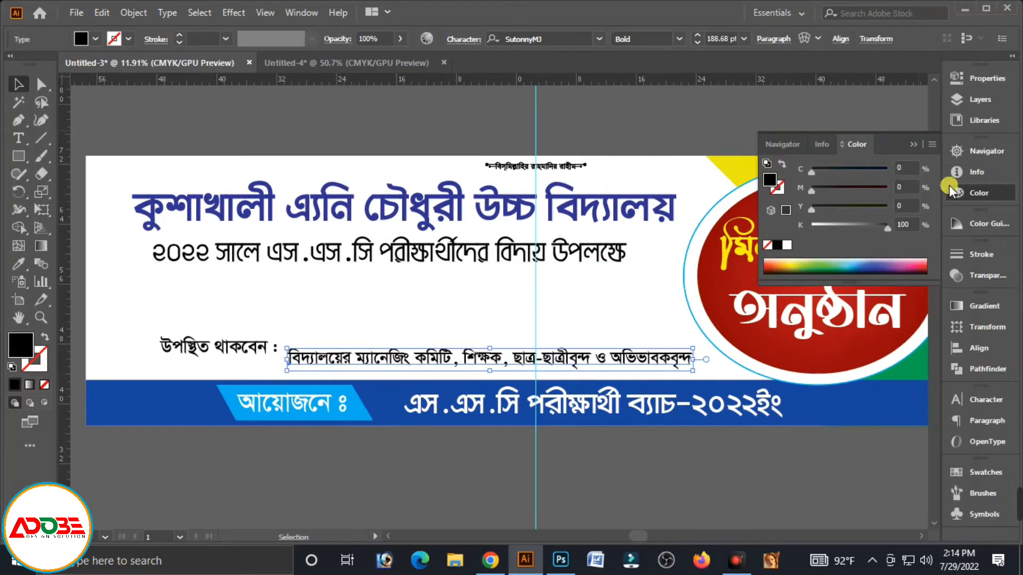
drag(850, 222, 811, 224)
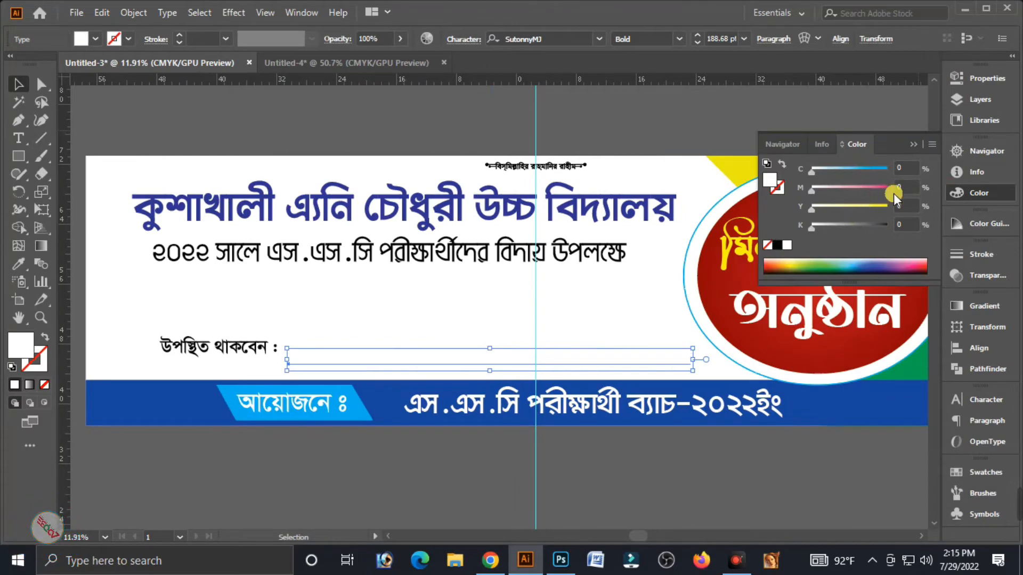
key(Tab)
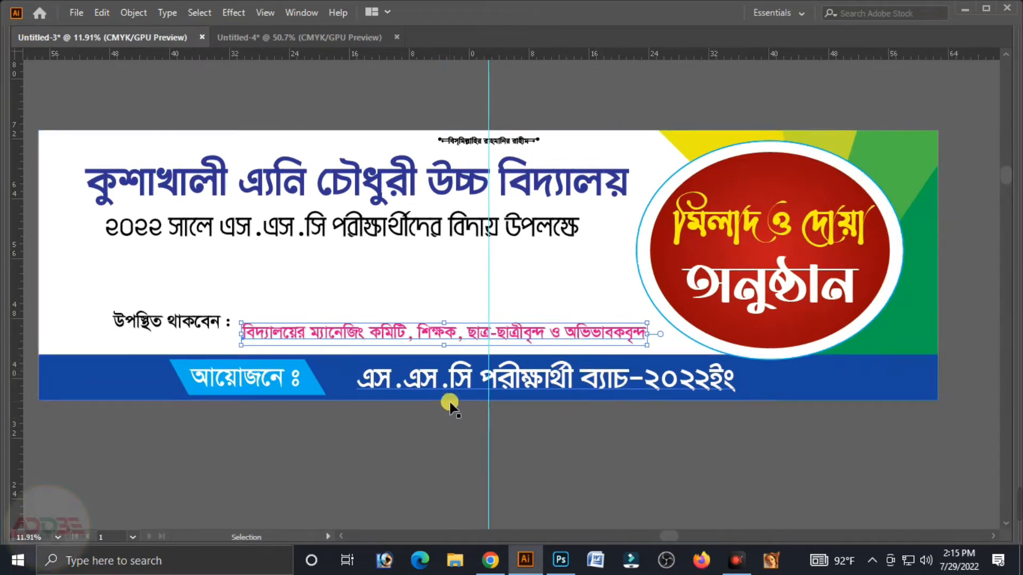
Reduce the attendees line to 181 pt and shift it slightly right, leaving space after its label.
key(Tab)
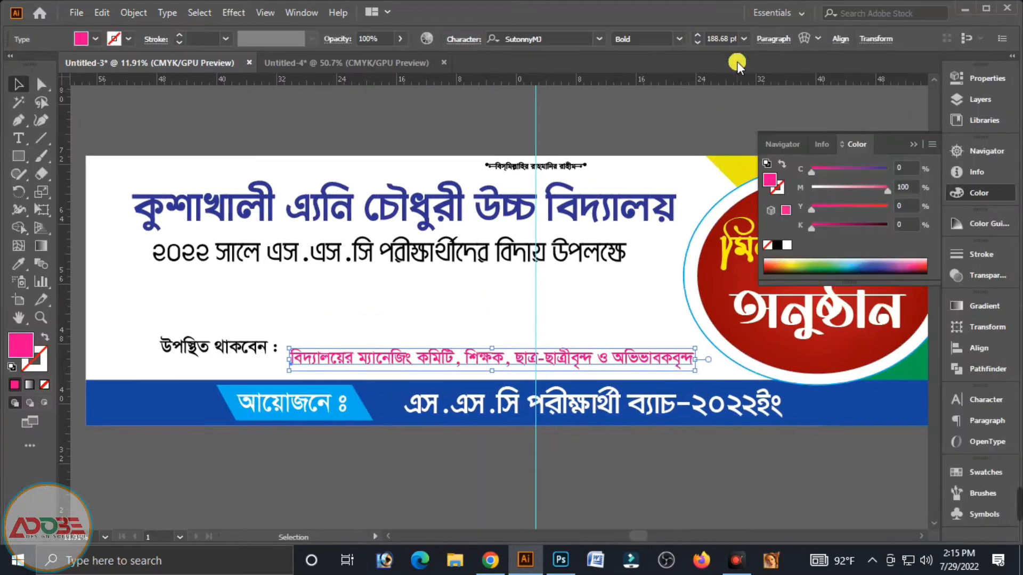
click(697, 43)
click(696, 43)
click(697, 43)
click(697, 43)
click(529, 358)
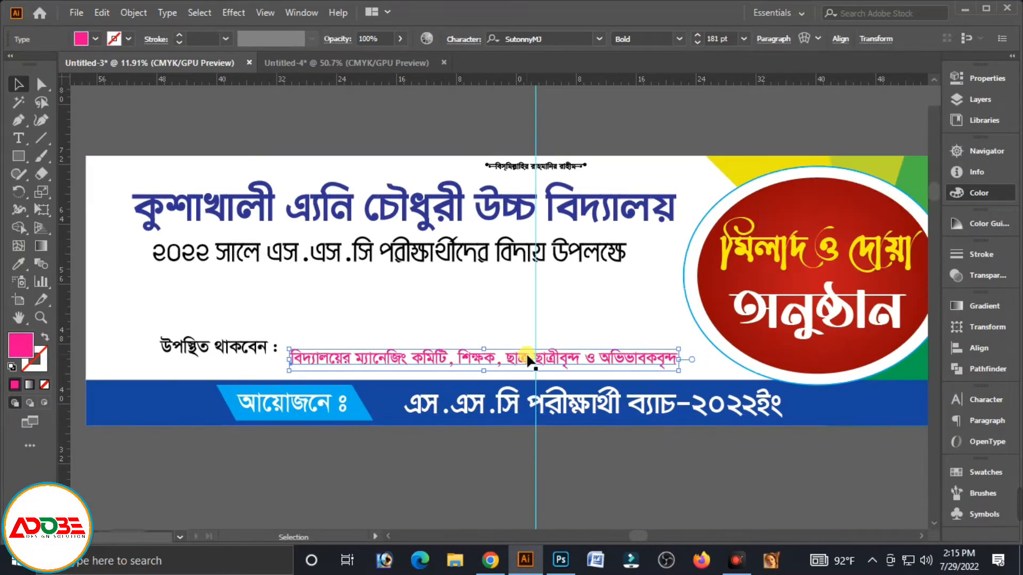
key(Tab)
drag(454, 339, 471, 339)
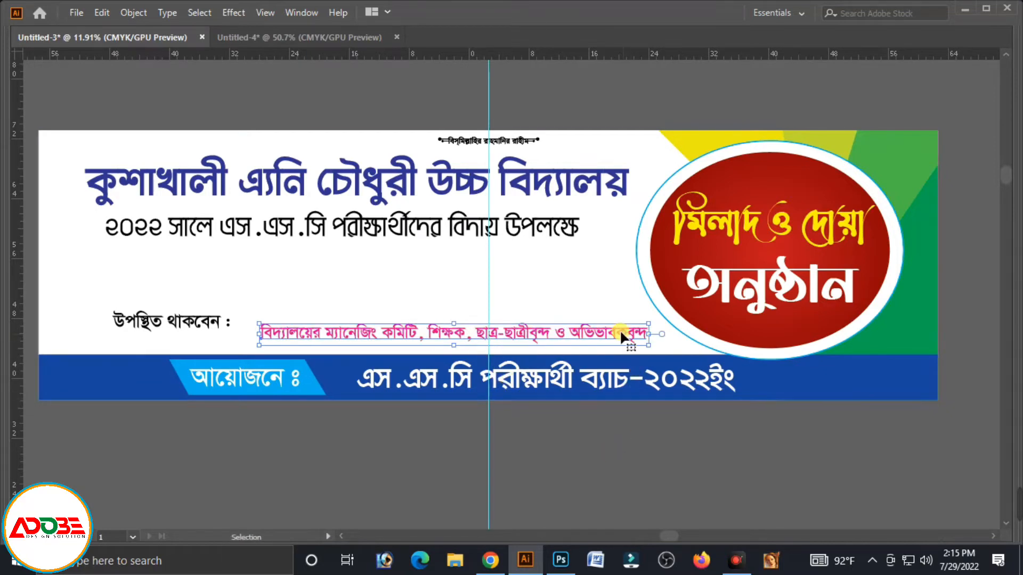
key(Tab)
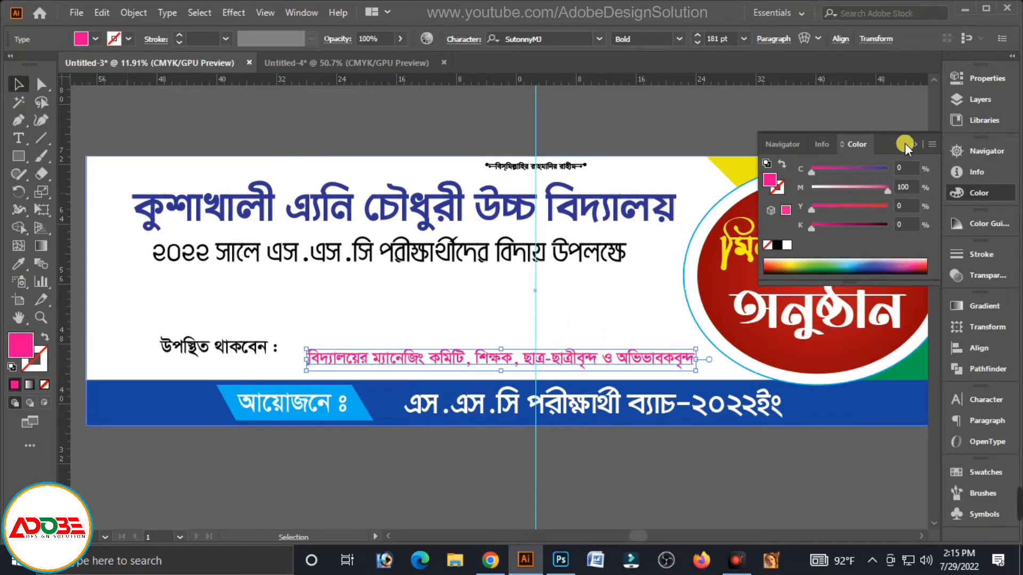
Draw a magenta shape about 21.88 × 3.7 in over the উপস্থিত থাকবেন label, with its right end cut at a slant.
click(904, 142)
click(223, 350)
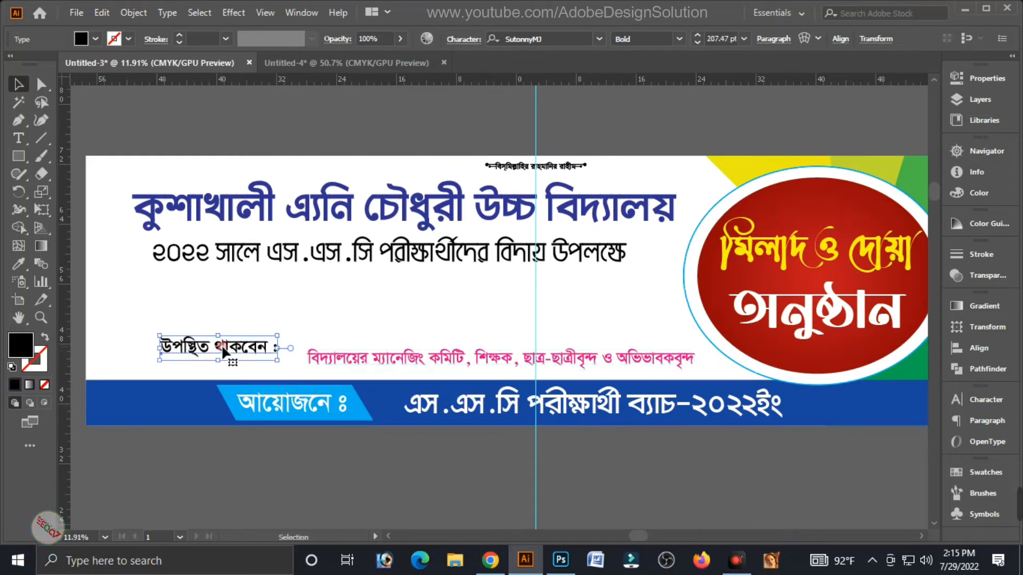
click(461, 360)
click(177, 349)
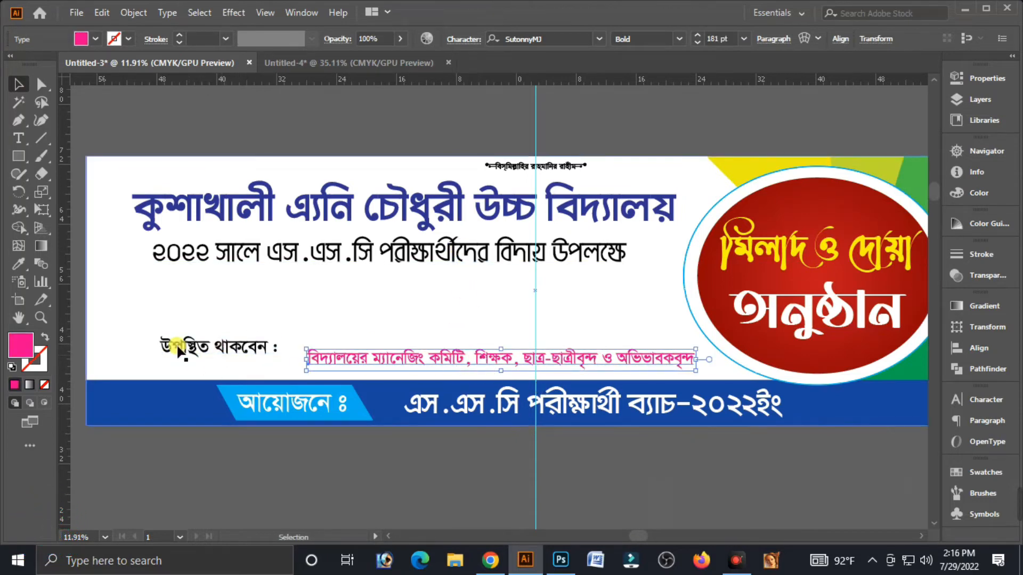
click(21, 158)
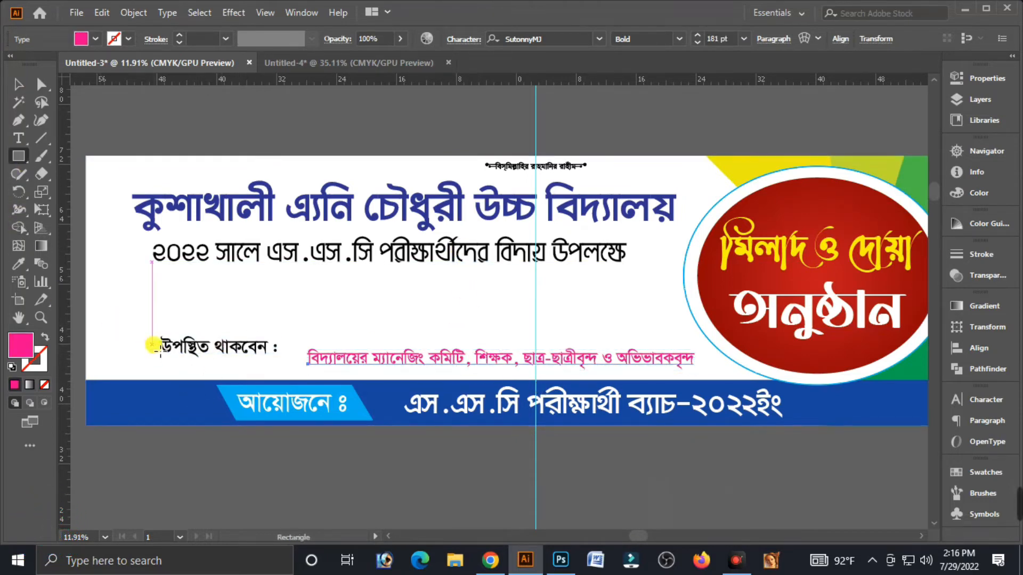
drag(161, 335, 320, 369)
key(a)
click(18, 84)
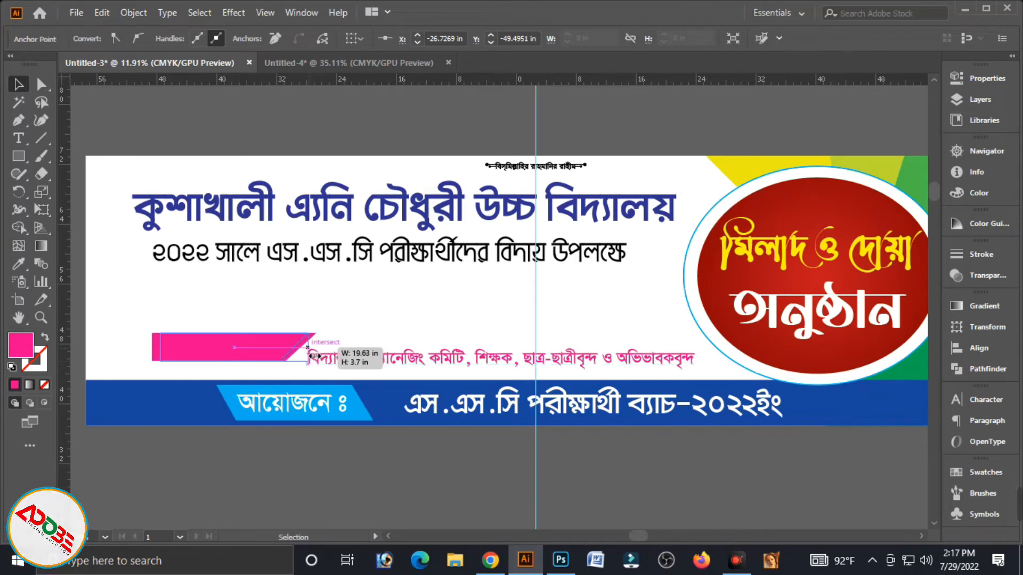
Place the magenta shape slightly down and left, shift the attendees line clear of it, and make the shape slightly taller.
drag(258, 354, 250, 360)
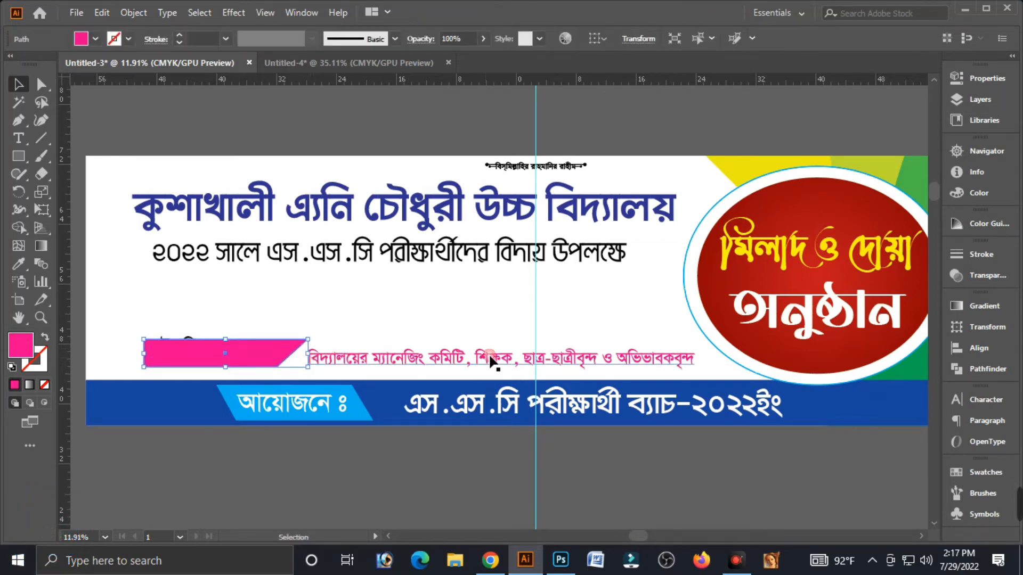
drag(499, 363, 503, 364)
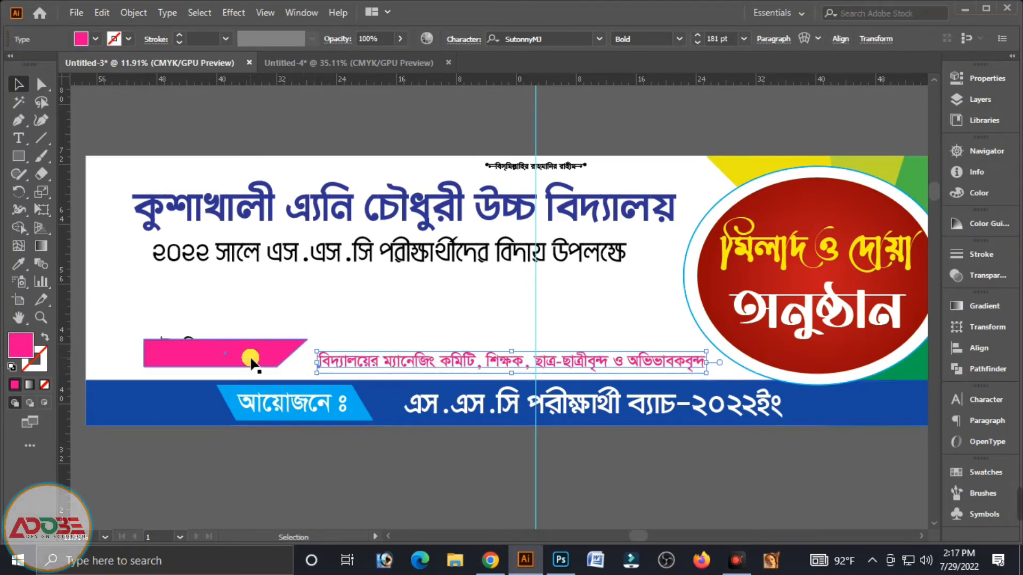
click(199, 365)
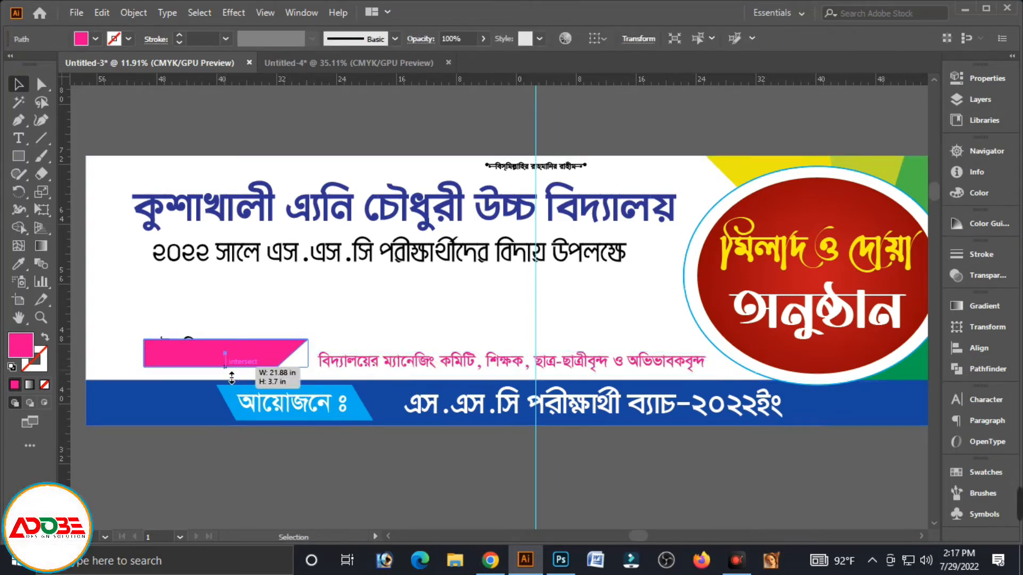
Bring the উপস্থিত থাকবেন label in front of the magenta shape, seat it inside, and fill it white.
click(189, 341)
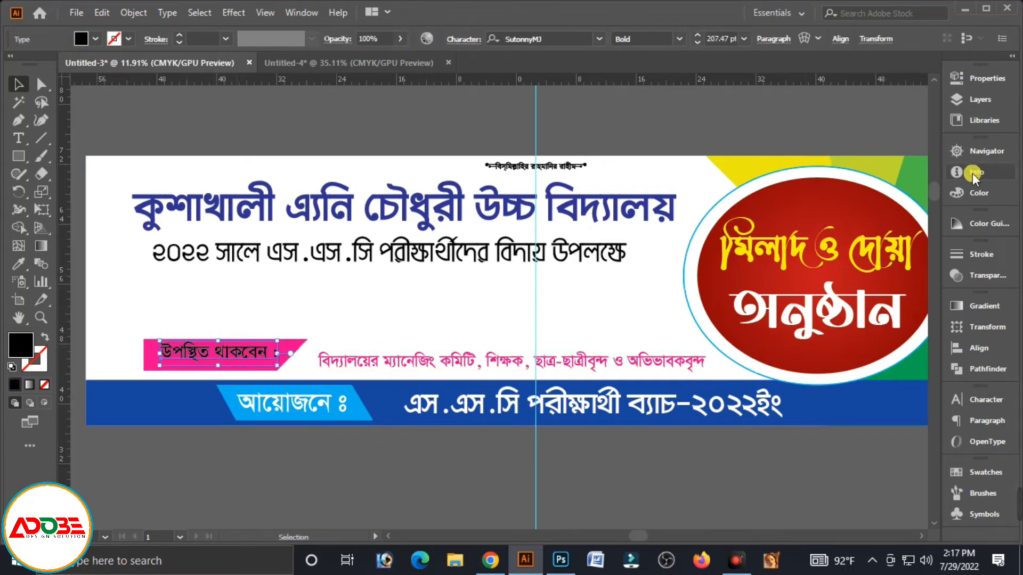
click(975, 193)
click(787, 245)
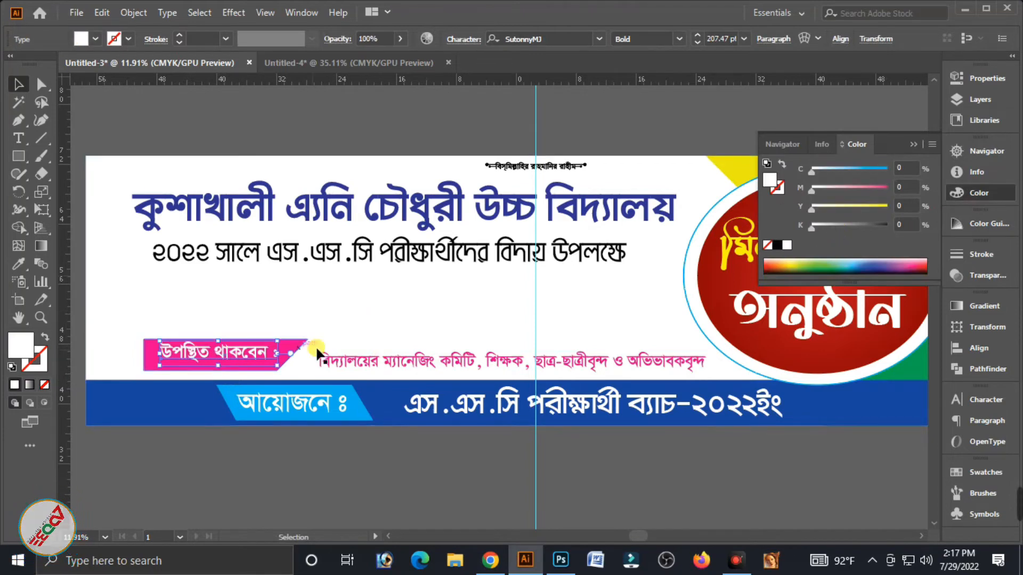
Fill the slanted label shape green with 100% C and 100% Y, and nudge its white text slightly down.
click(300, 344)
click(787, 245)
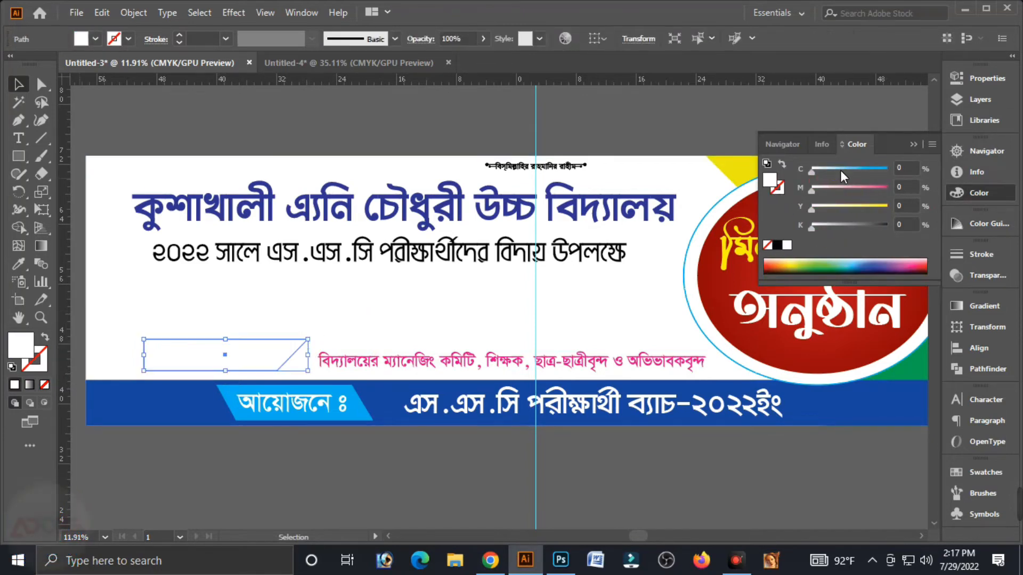
click(887, 170)
click(888, 207)
click(234, 353)
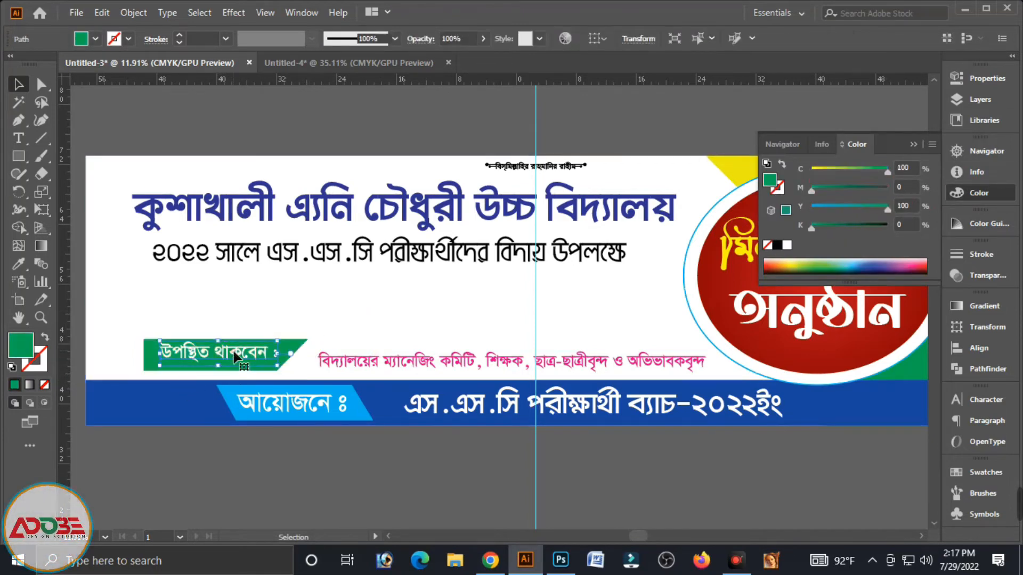
key(Down)
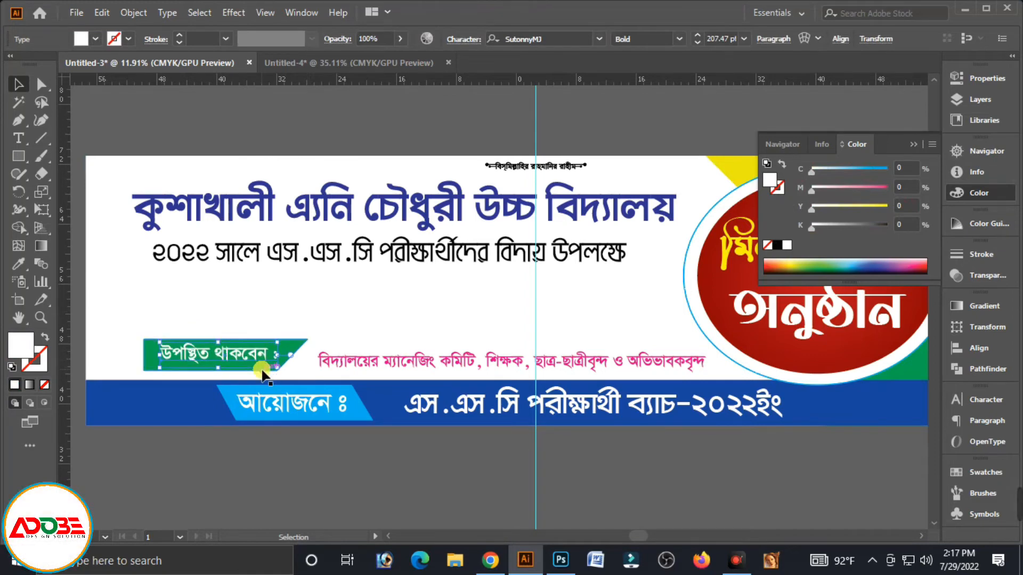
click(328, 318)
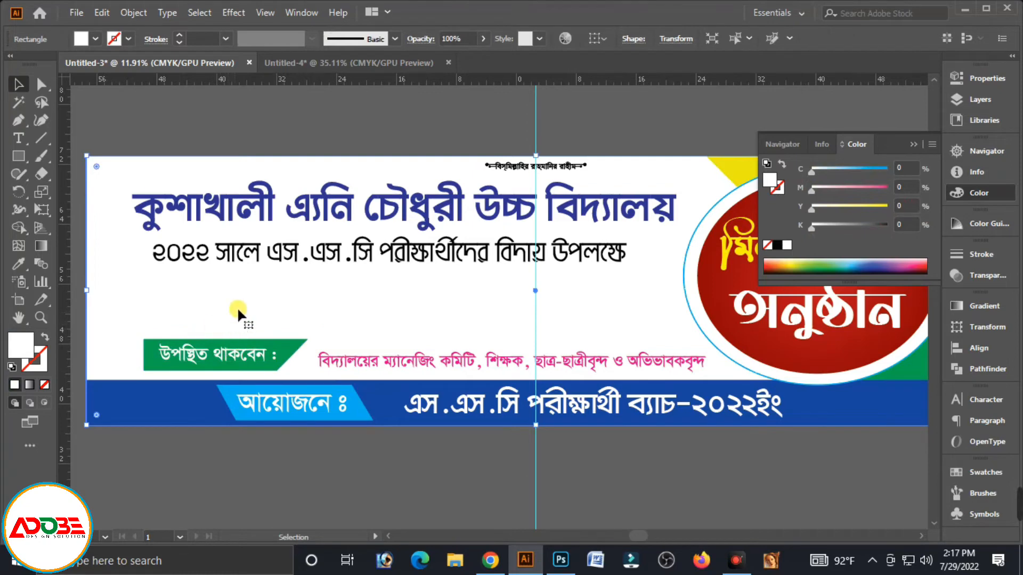
Move the flower group from the Untitled-4 document into the banner, placing it directly above the green label shape.
click(349, 63)
click(373, 323)
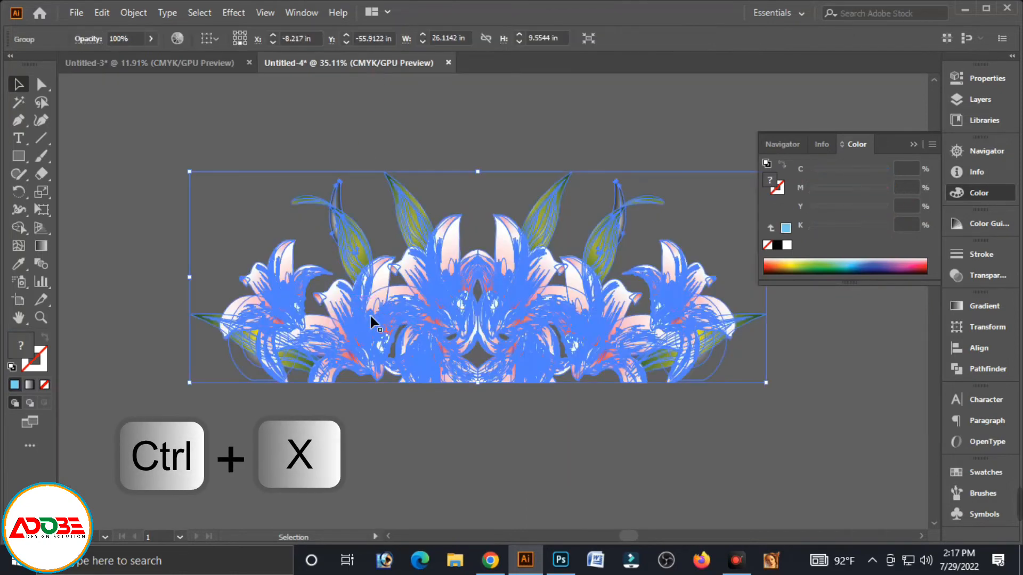
key(ctrl+x)
click(160, 63)
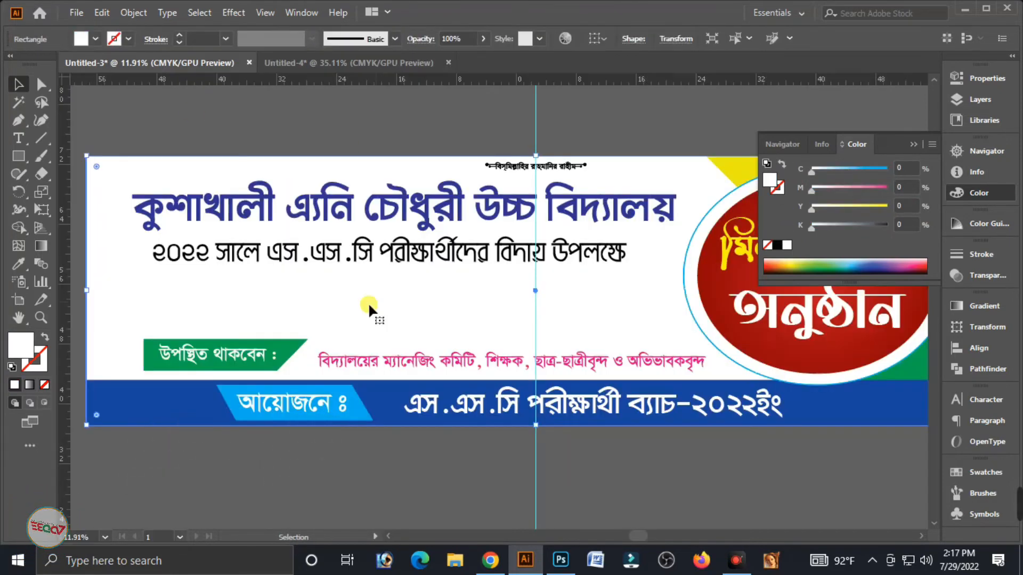
key(ctrl+v)
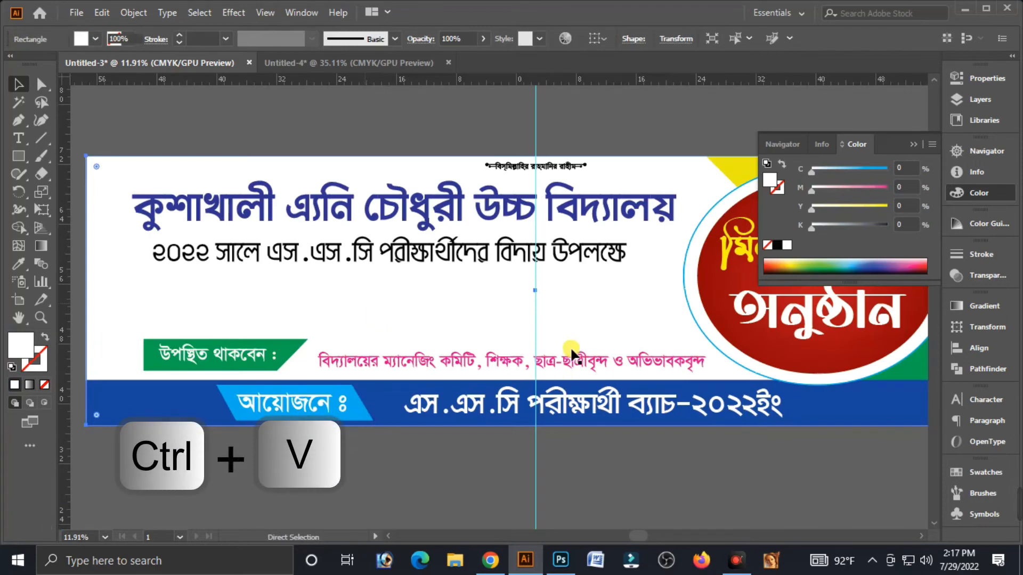
drag(595, 343, 570, 347)
key(ctrl+z)
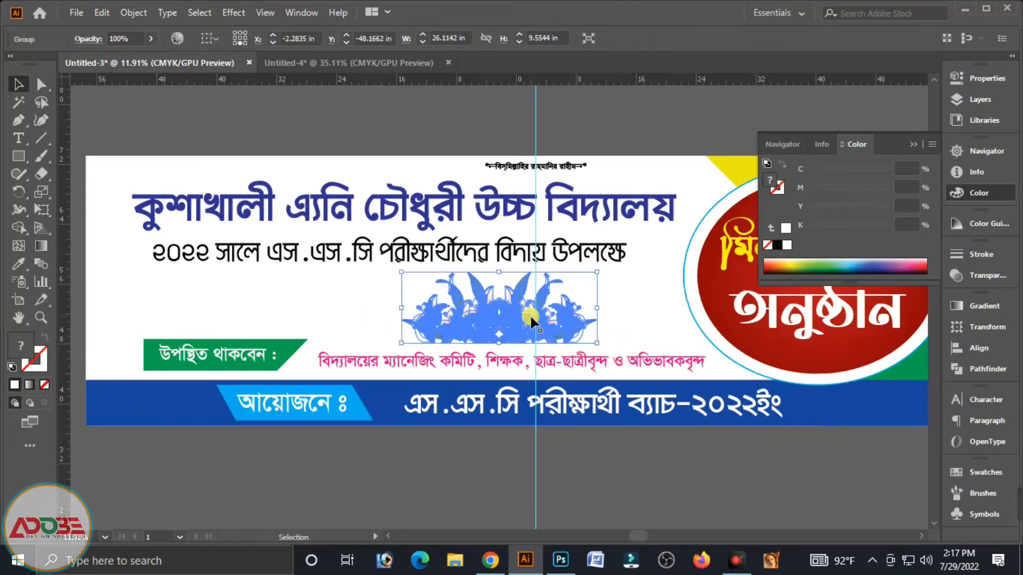
drag(525, 318, 233, 319)
click(388, 331)
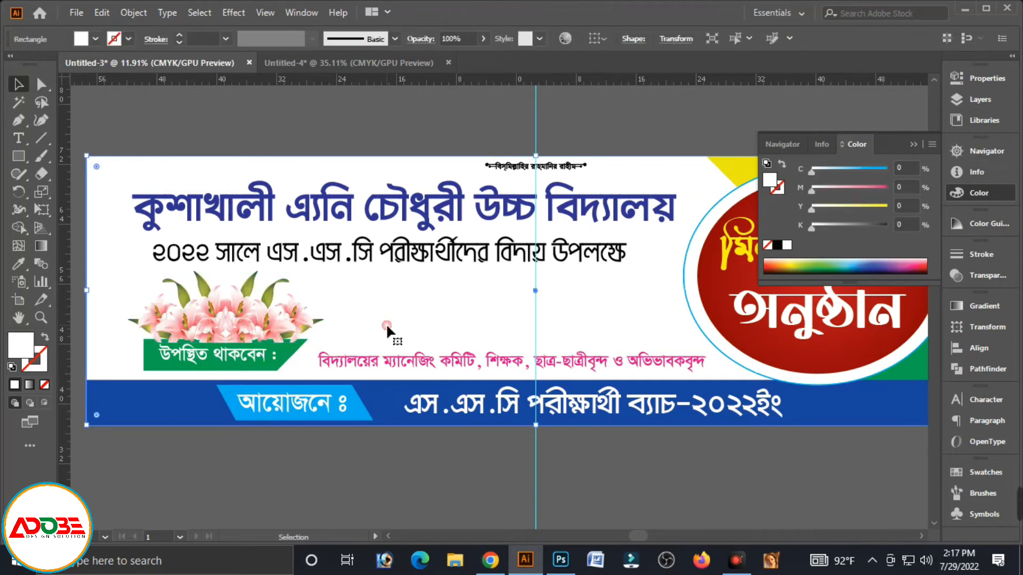
Nudge the school name and farewell line slightly up, and place the flower group behind the green label shape.
click(395, 265)
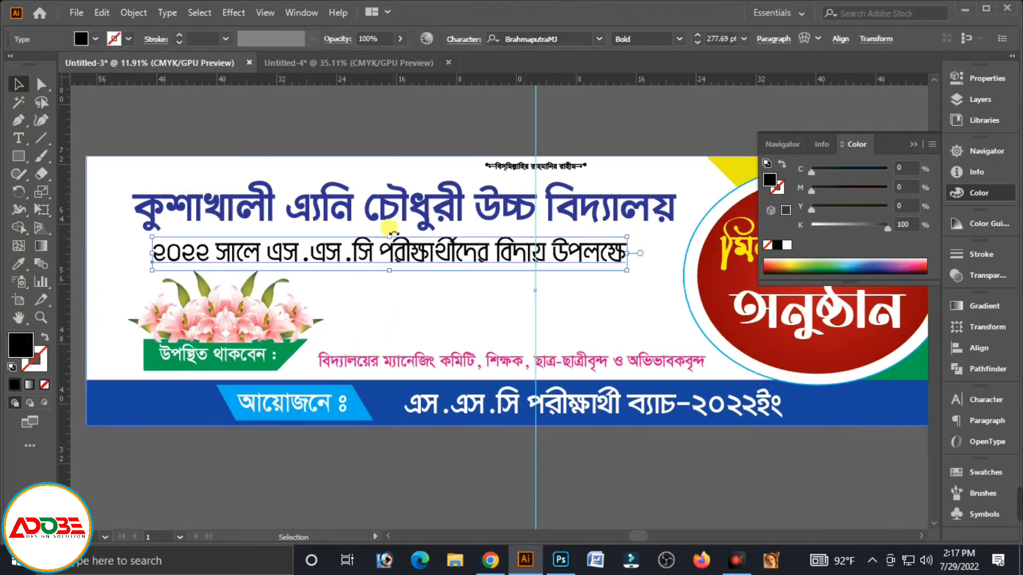
click(386, 216)
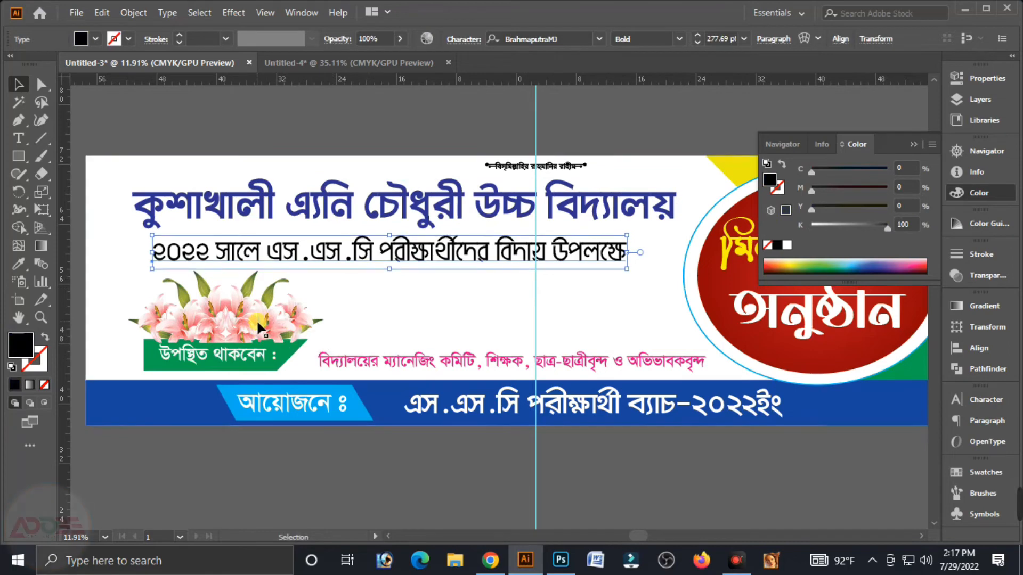
click(295, 342)
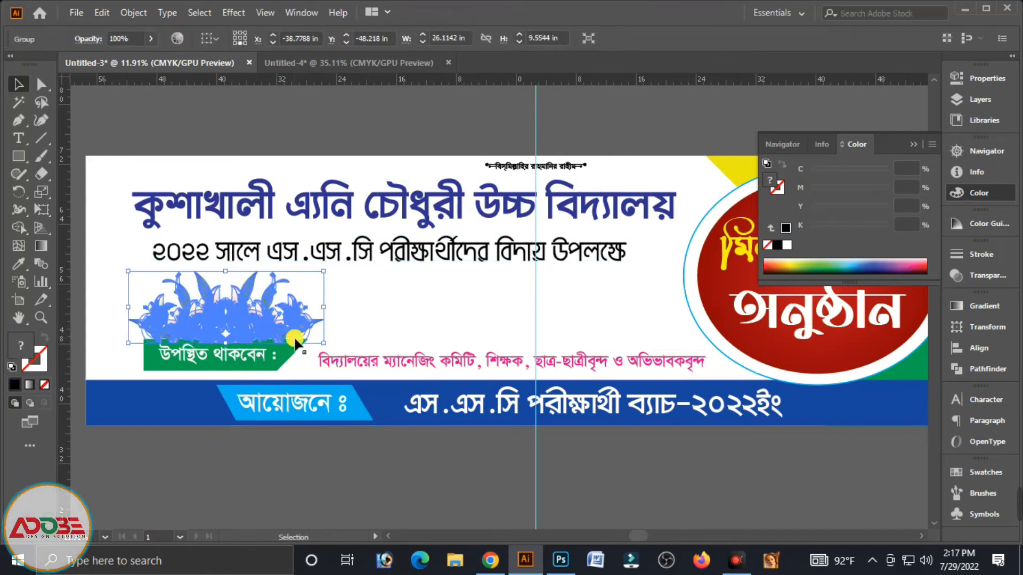
click(295, 341)
key(Down)
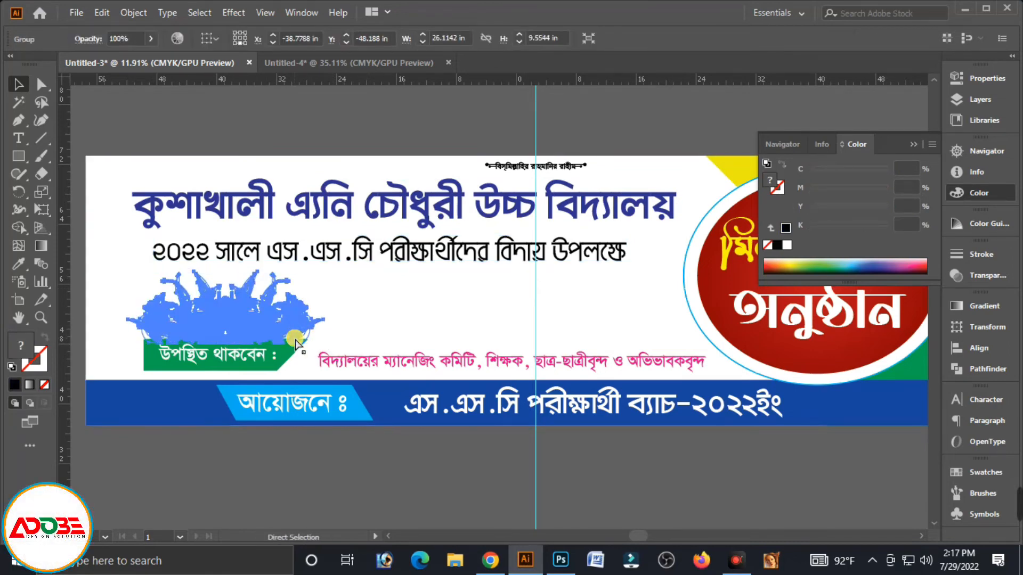
click(368, 326)
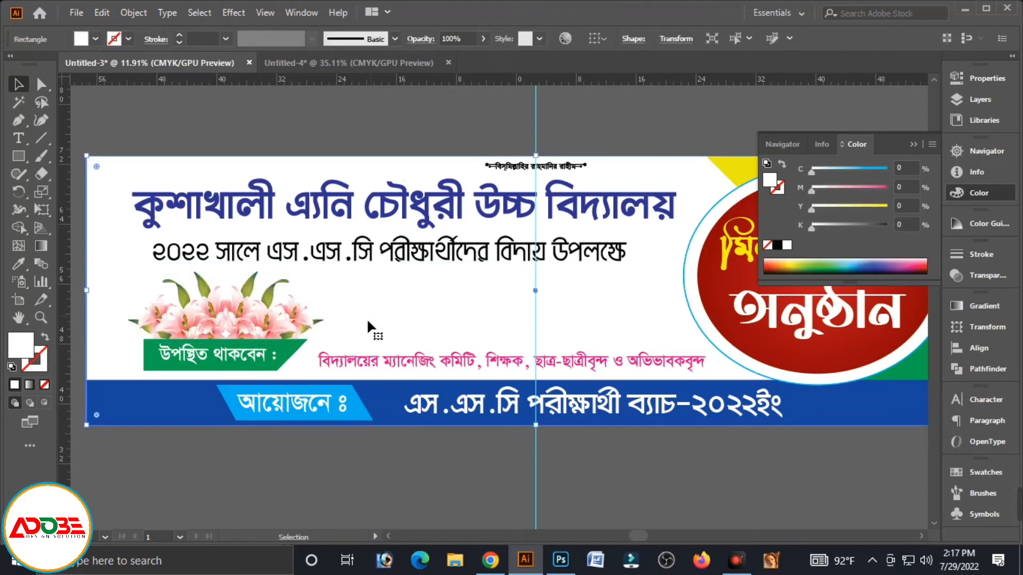
Shift the green label shape and the flower group together slightly right to balance the text inside.
click(285, 358)
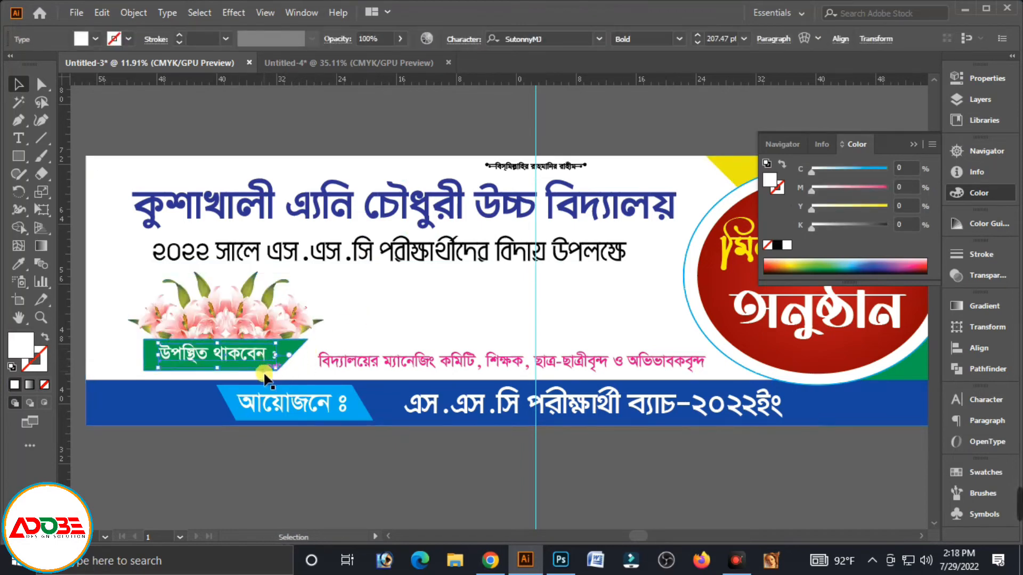
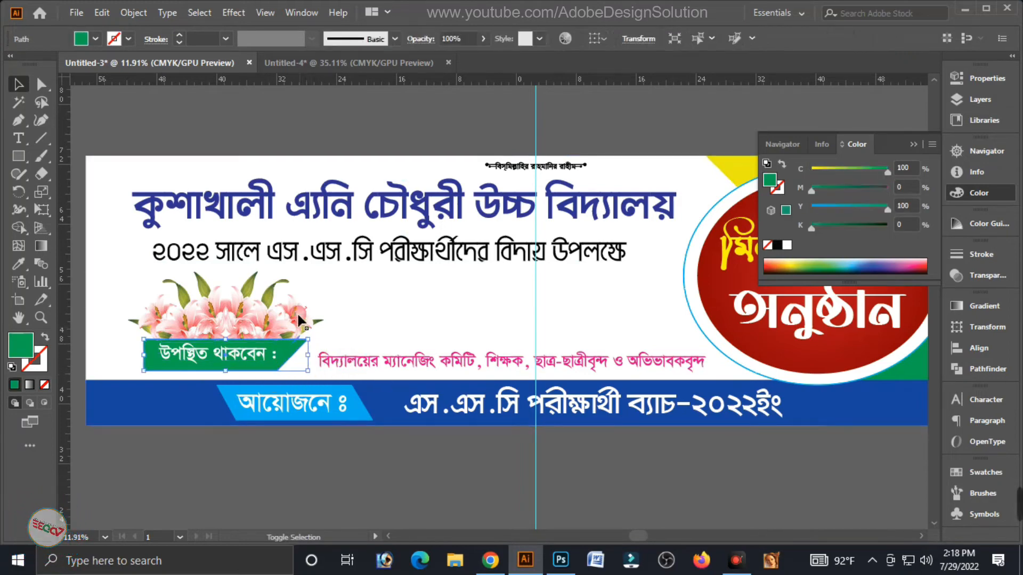
shift+click(257, 326)
drag(252, 323, 273, 326)
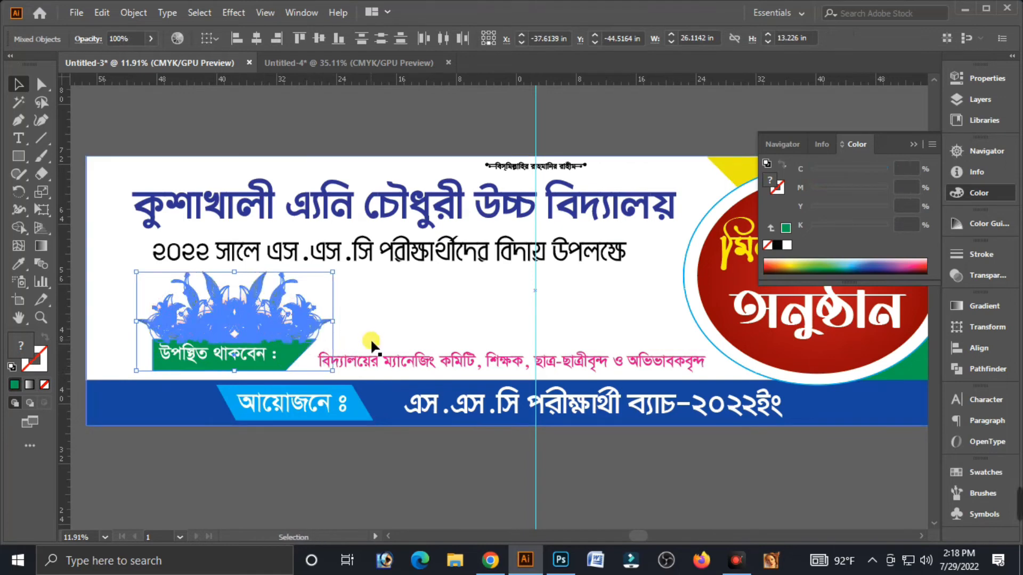
Nudge the magenta attendees line slightly up to line up with the green label.
click(394, 360)
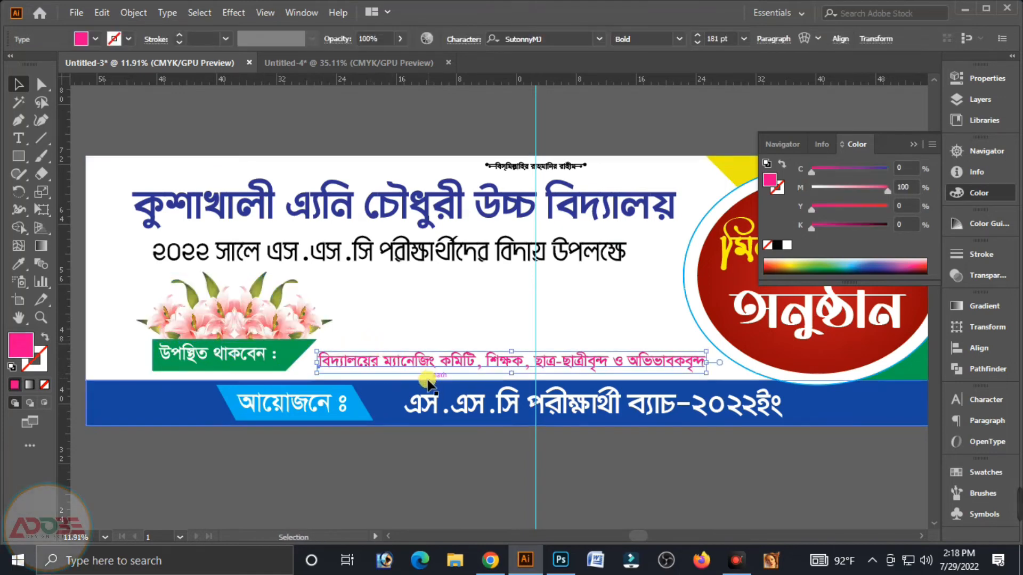
key(Up)
key(Up)
key(Up)
key(Up)
key(Up)
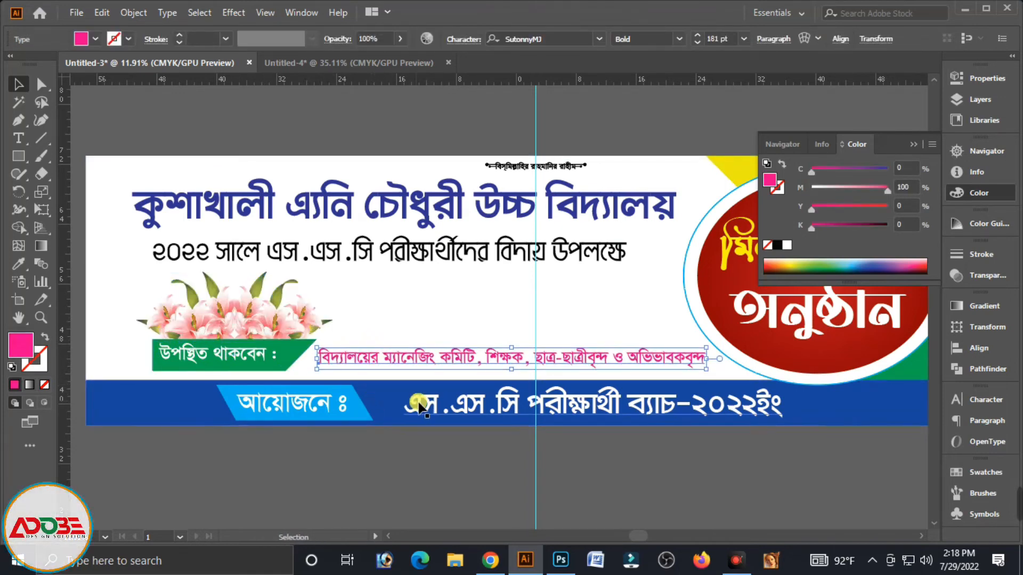
Apply a linear gradient to the white background rectangle and set its starting colour stop to CMYK with 20% cyan.
click(485, 319)
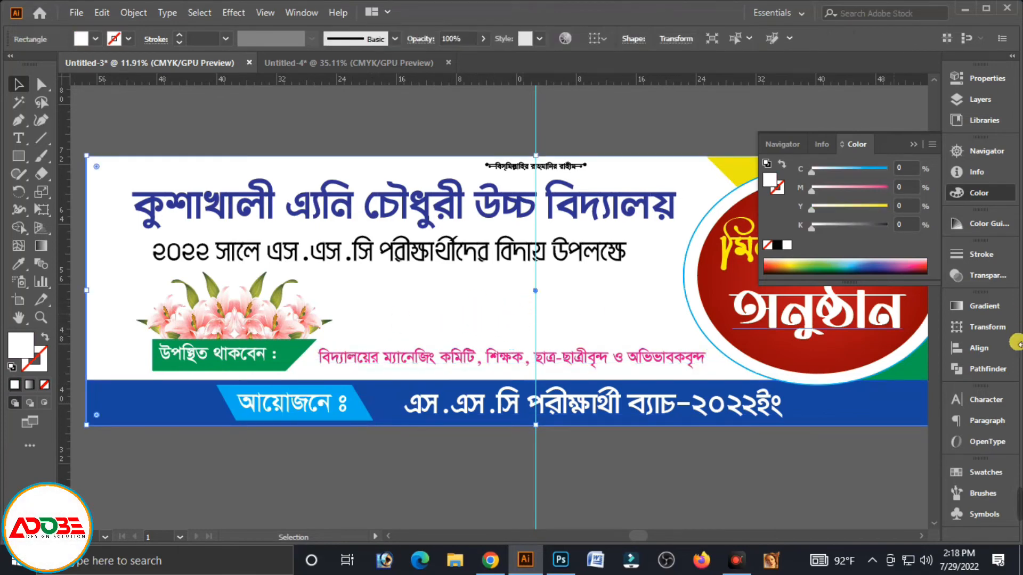
click(984, 306)
click(854, 426)
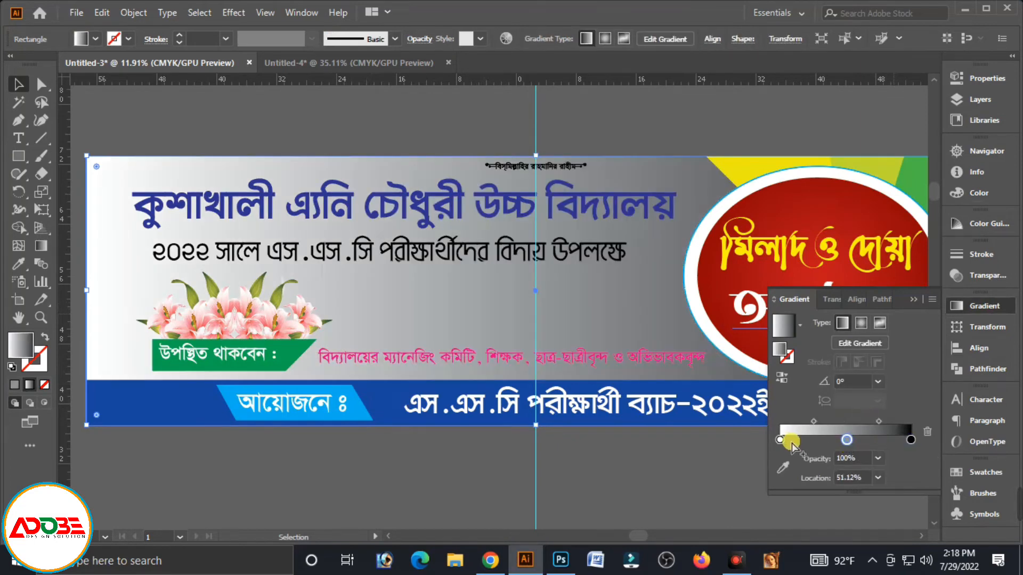
double_click(780, 440)
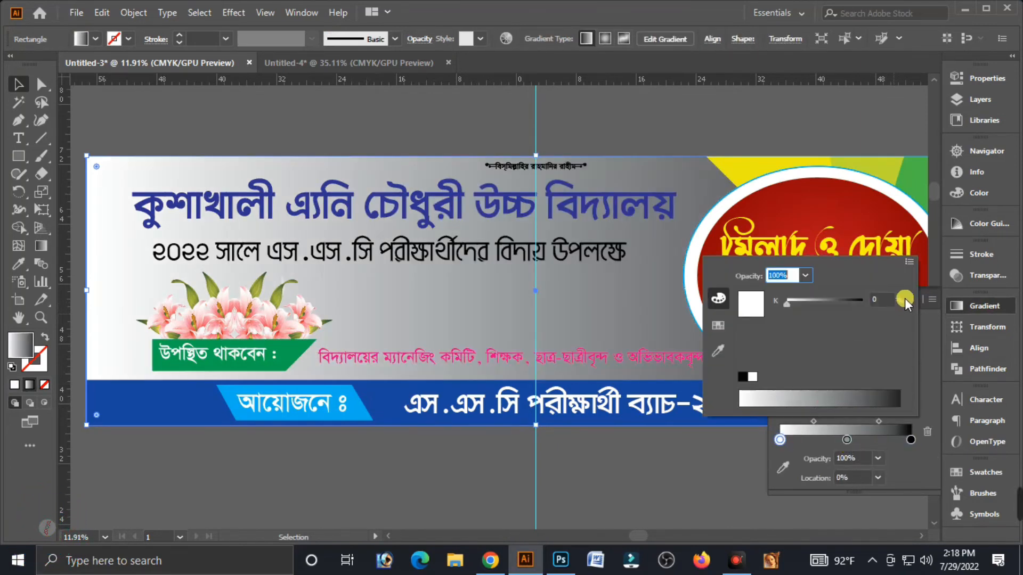
click(906, 301)
click(849, 317)
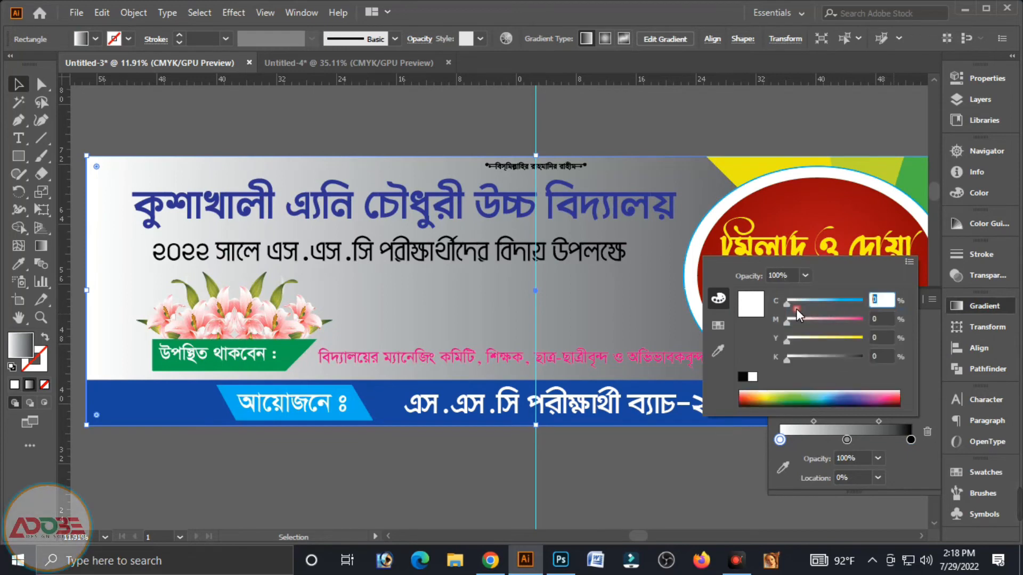
text(20)
key(Tab)
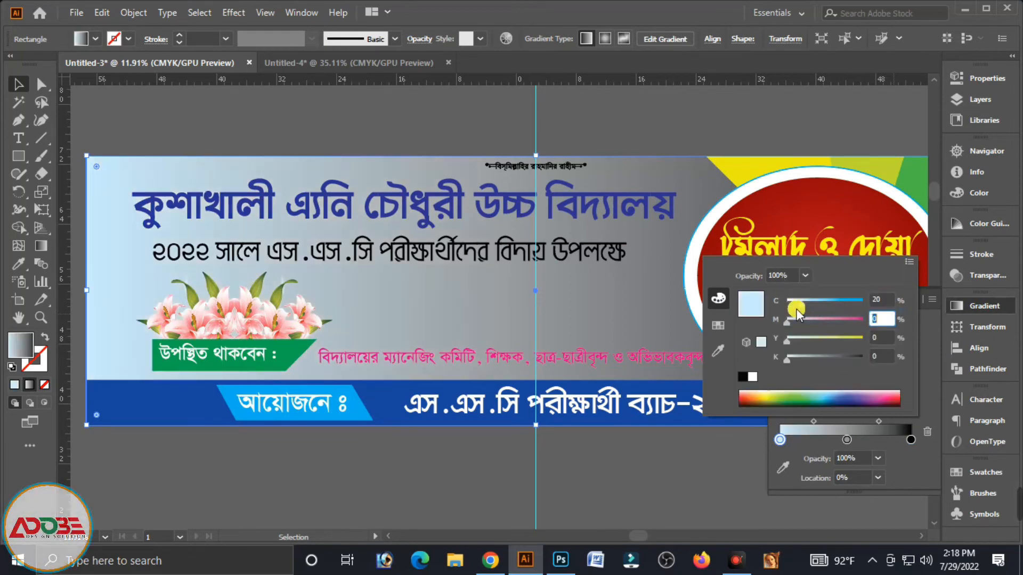
Change the background gradient's end stop to CMYK with 20% cyan and 0% black.
double_click(911, 441)
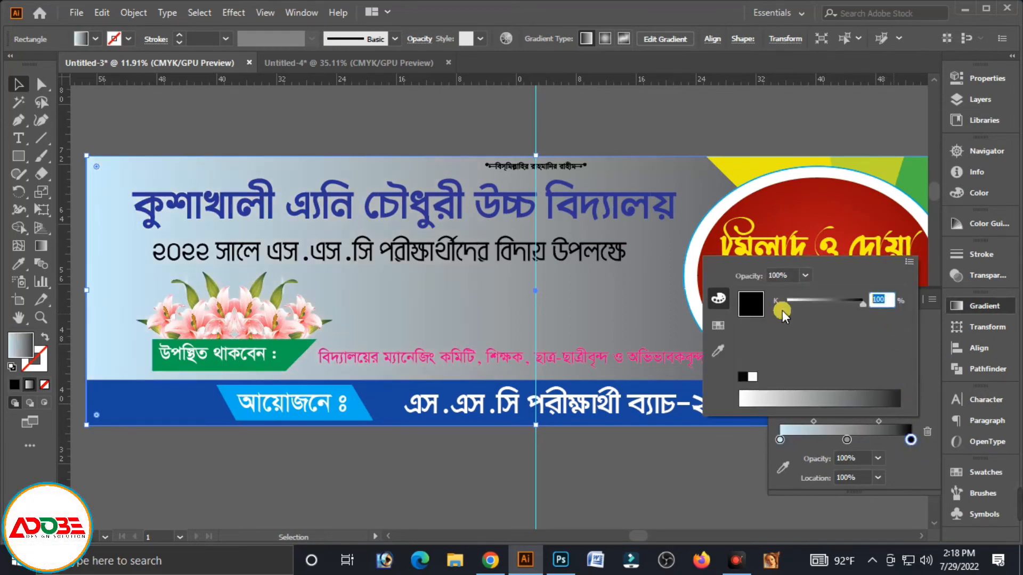
click(905, 263)
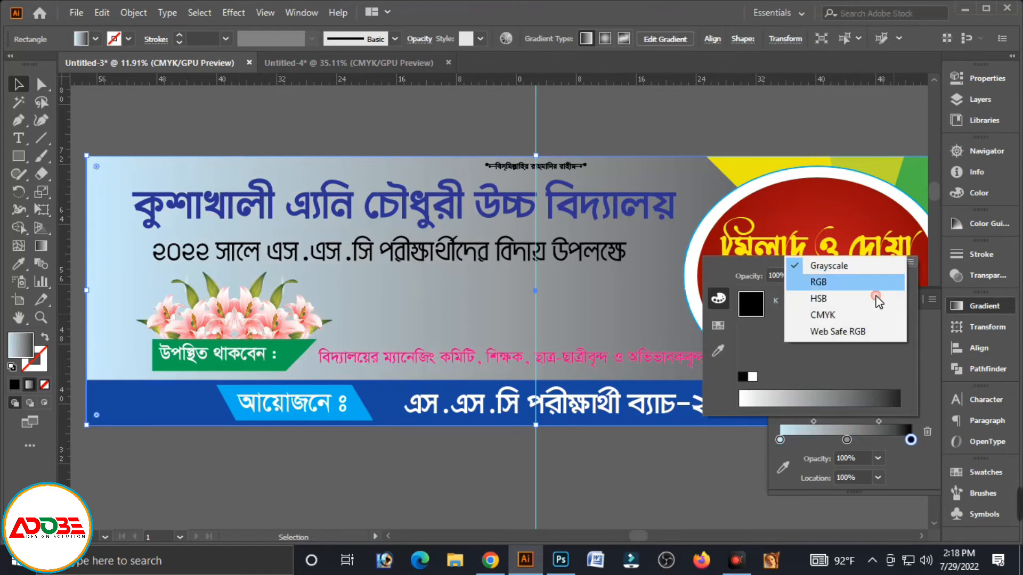
click(899, 317)
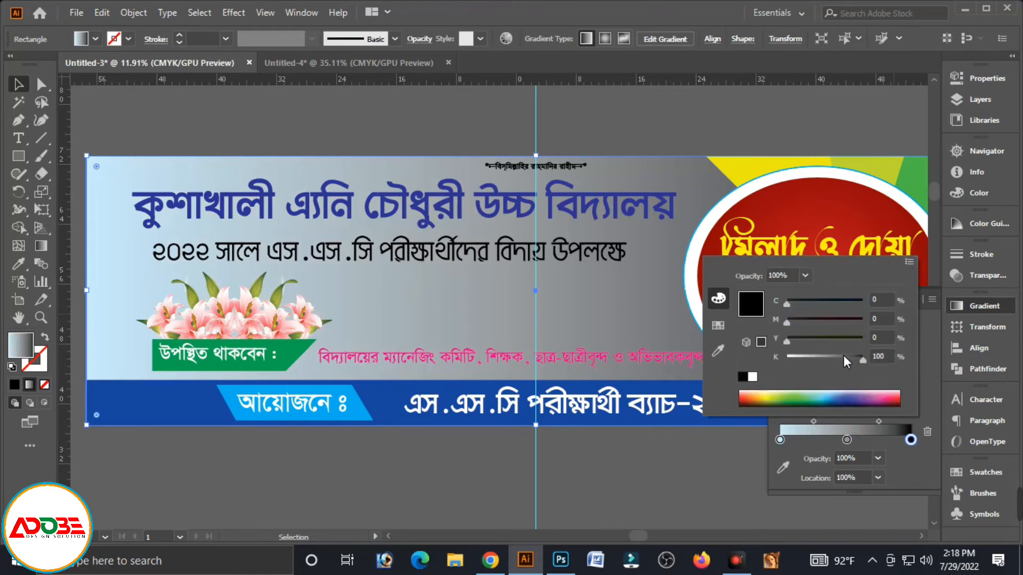
drag(848, 359, 786, 360)
key(Return)
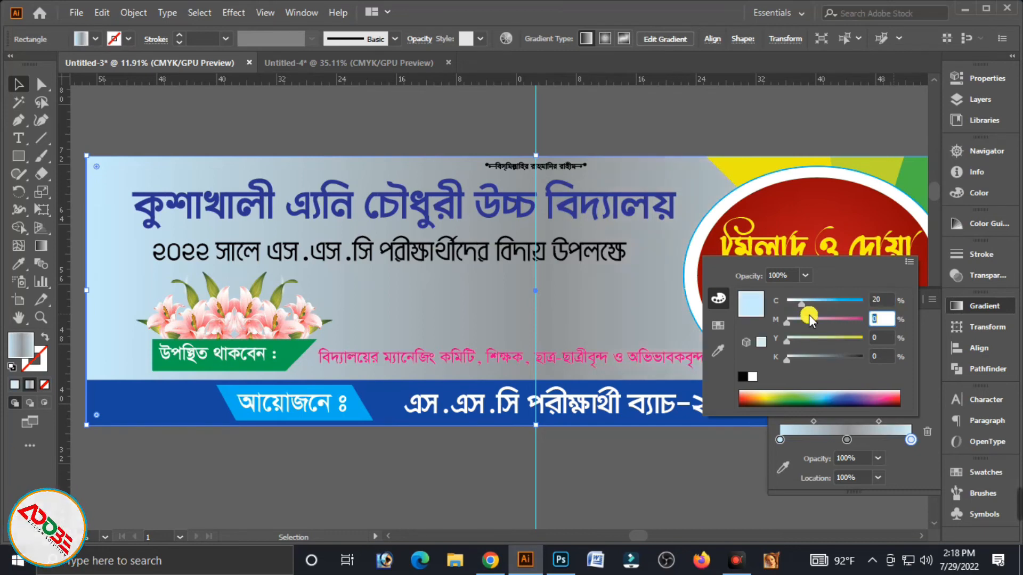
Make the background gradient's middle stop white by reducing its black to 0%.
click(846, 440)
double_click(846, 441)
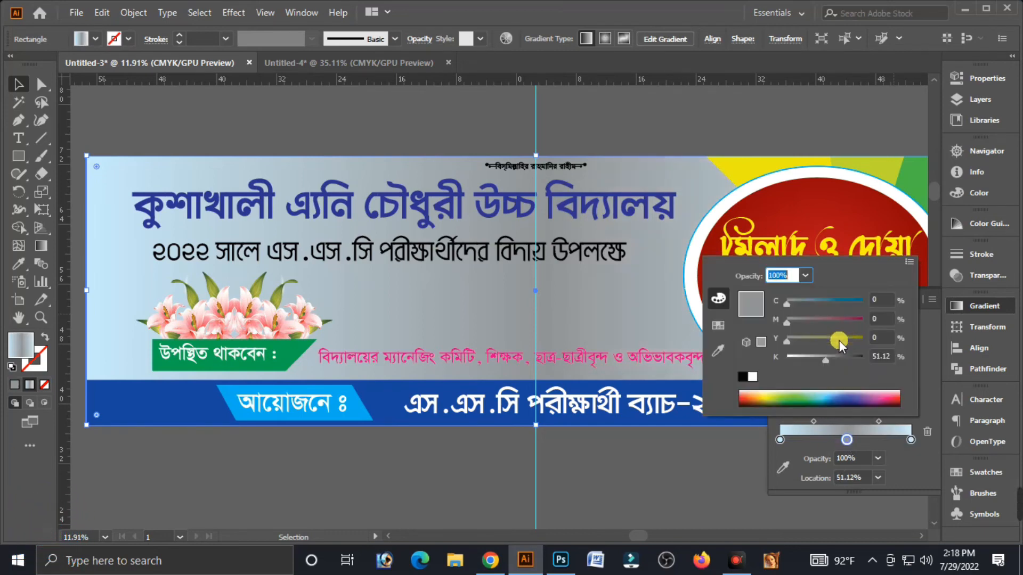
drag(826, 359, 672, 361)
click(928, 318)
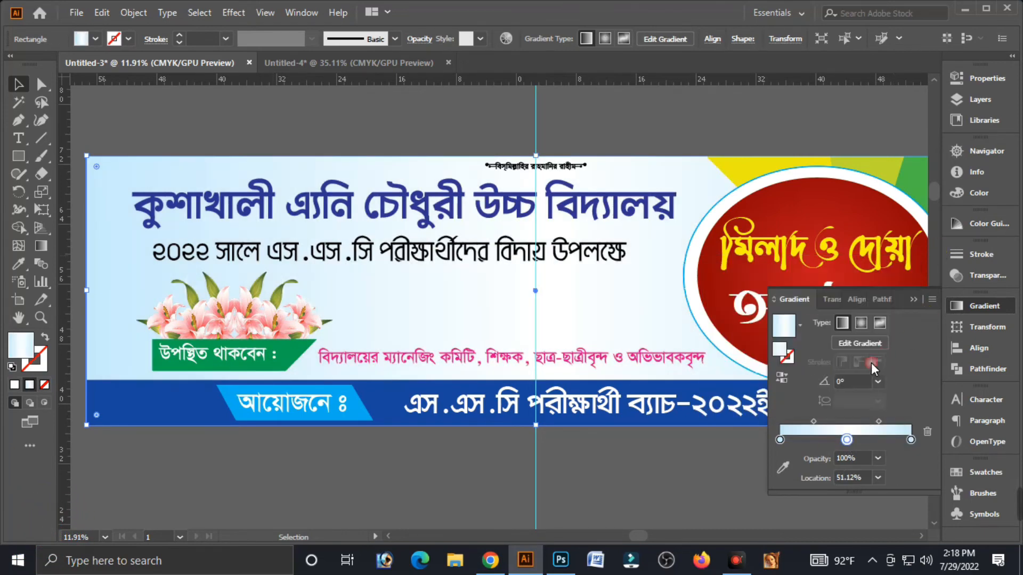
Set the background gradient's angle to 102°.
click(854, 384)
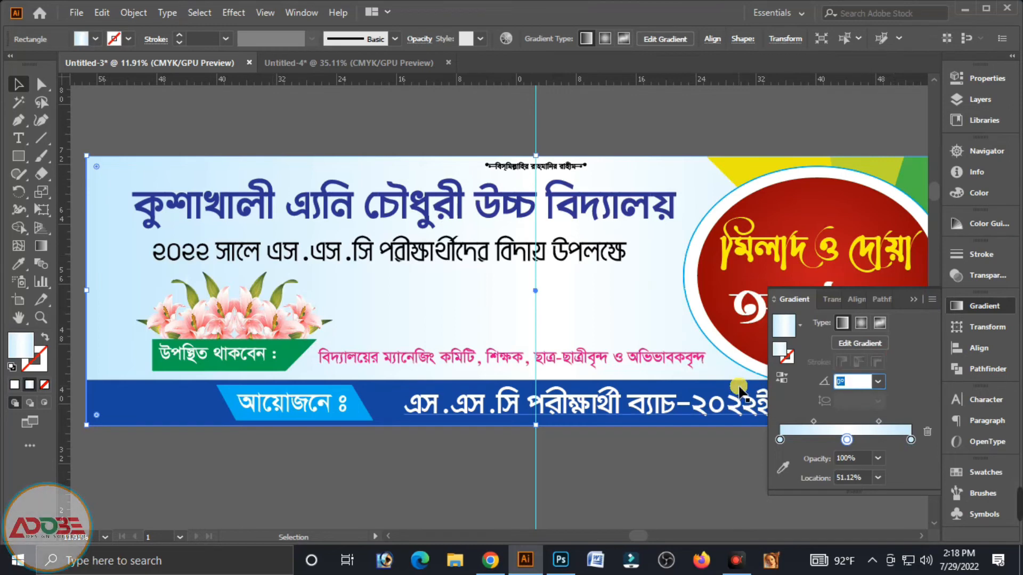
text(102)
key(Tab)
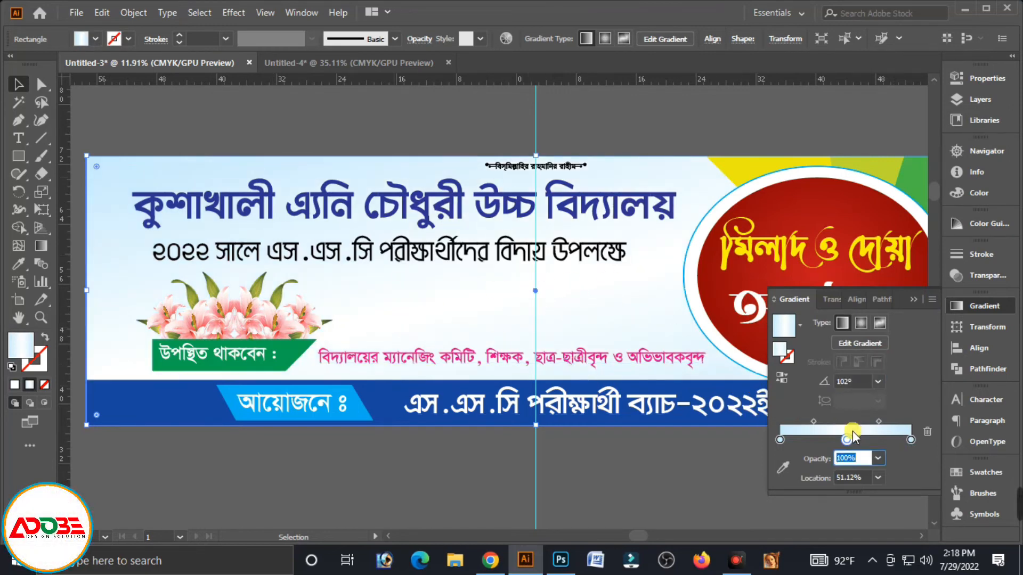
click(912, 300)
click(678, 475)
click(587, 297)
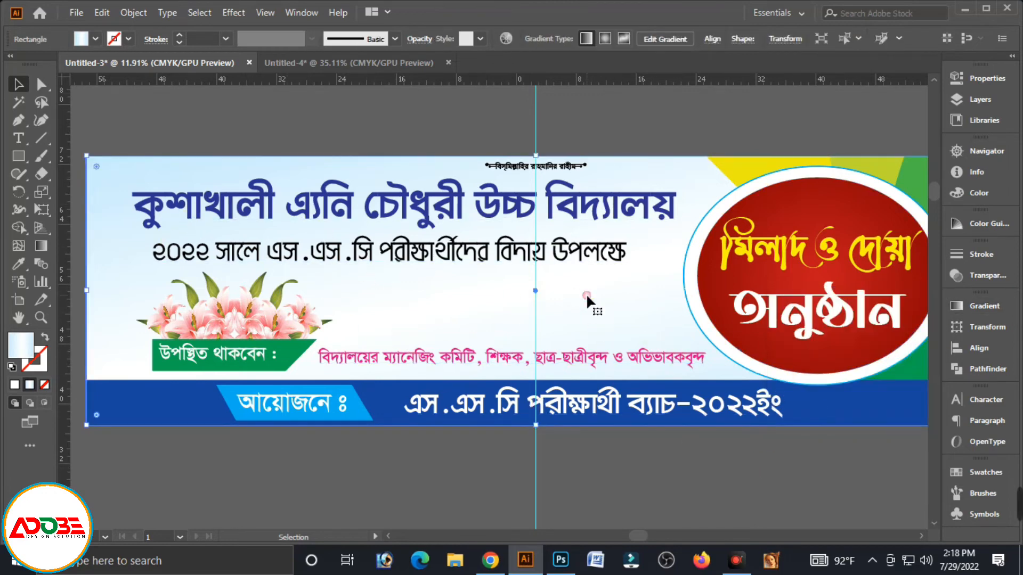
Move the blue halftone dot pattern from the Untitled-4 document into the banner, placing it over the start of the school name.
click(387, 64)
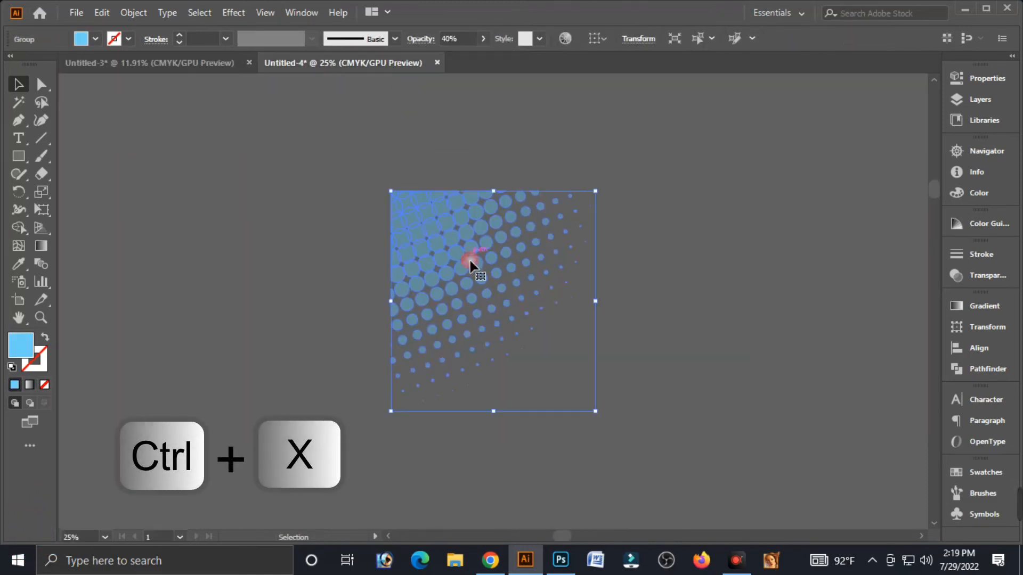
key(ctrl+x)
click(195, 63)
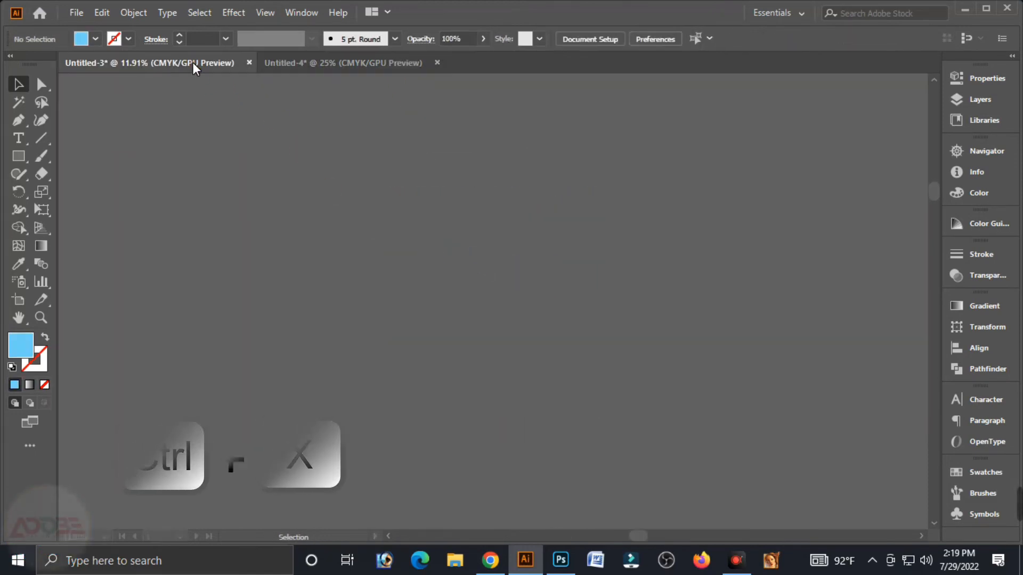
key(ctrl+v)
drag(474, 308, 136, 219)
Align the halftone pattern with the background rectangle's left and top edges so it sits in the banner's upper-left corner.
shift+click(279, 172)
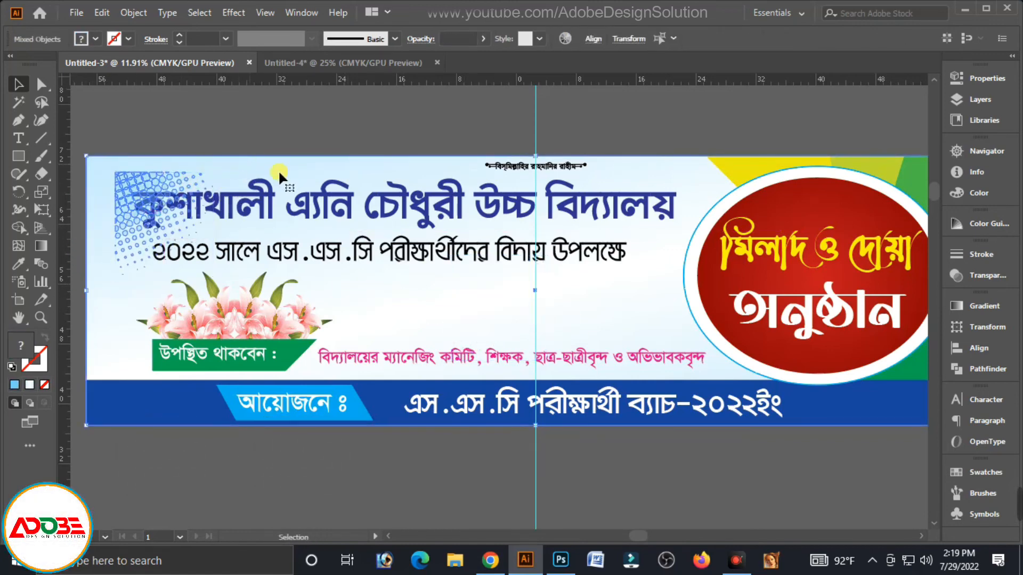
click(959, 349)
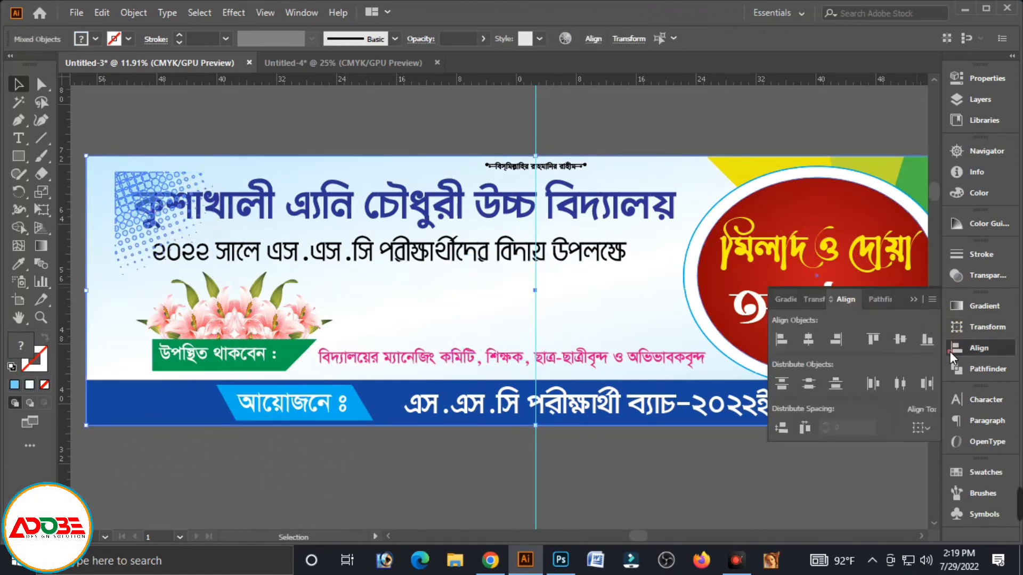
click(792, 346)
click(871, 341)
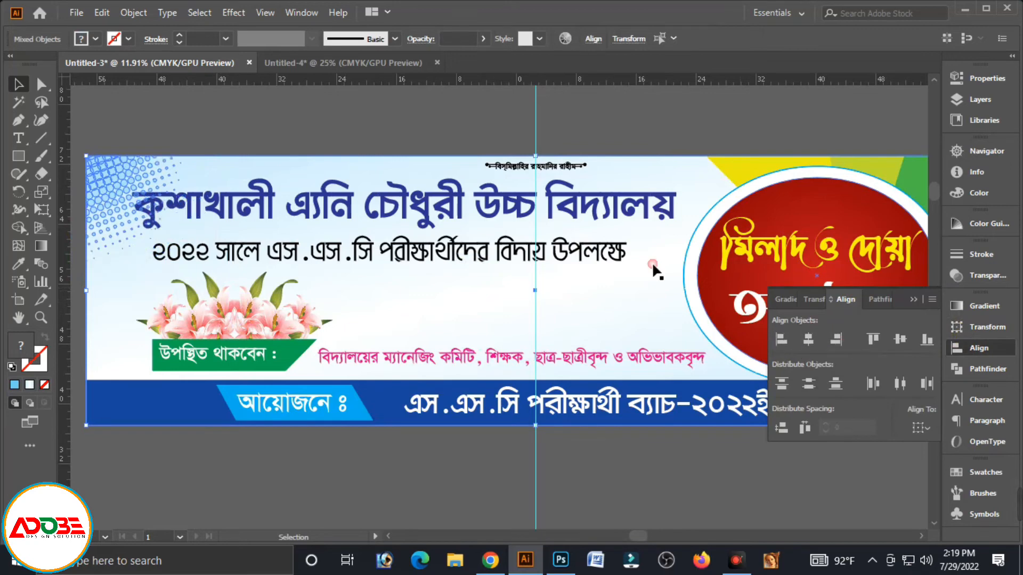
click(390, 136)
click(130, 172)
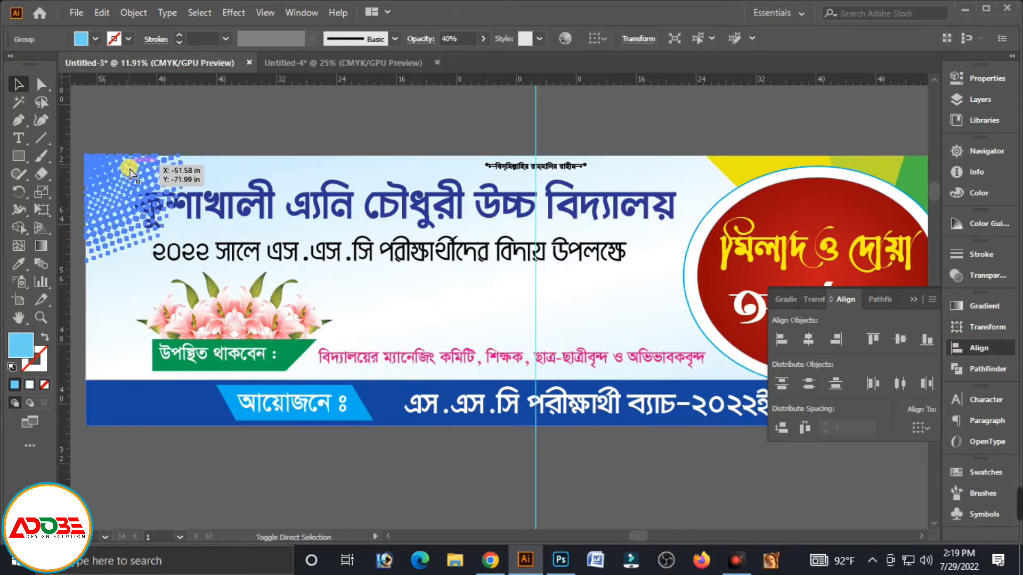
click(282, 133)
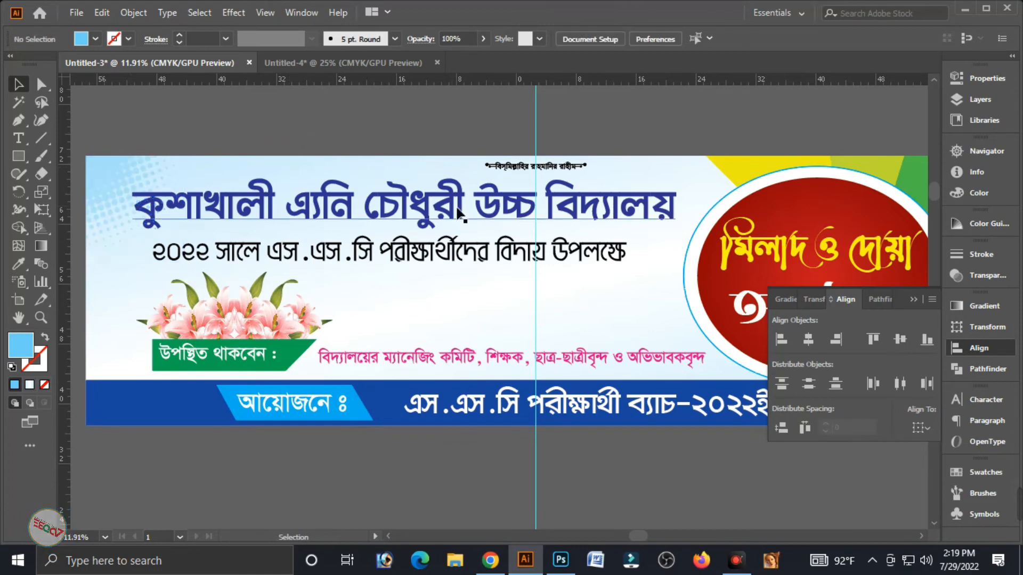
Review the whole banner layout with the panels hidden.
click(462, 213)
click(554, 261)
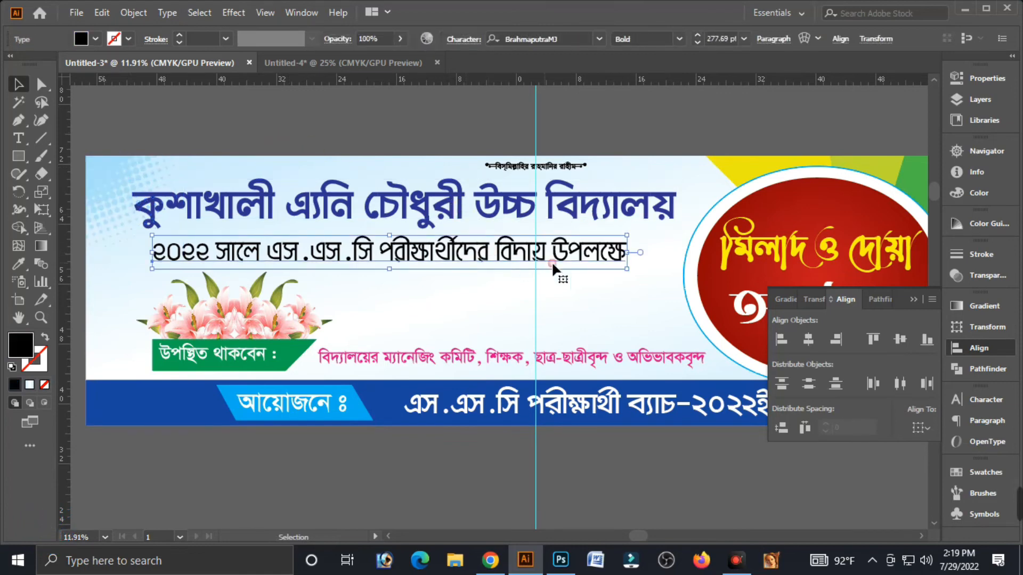
click(672, 141)
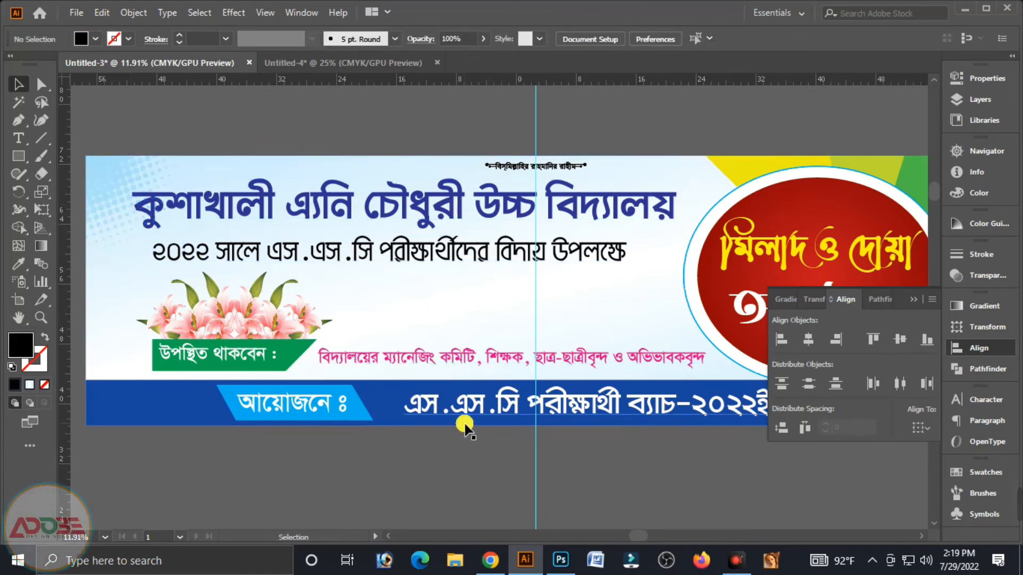
key(Tab)
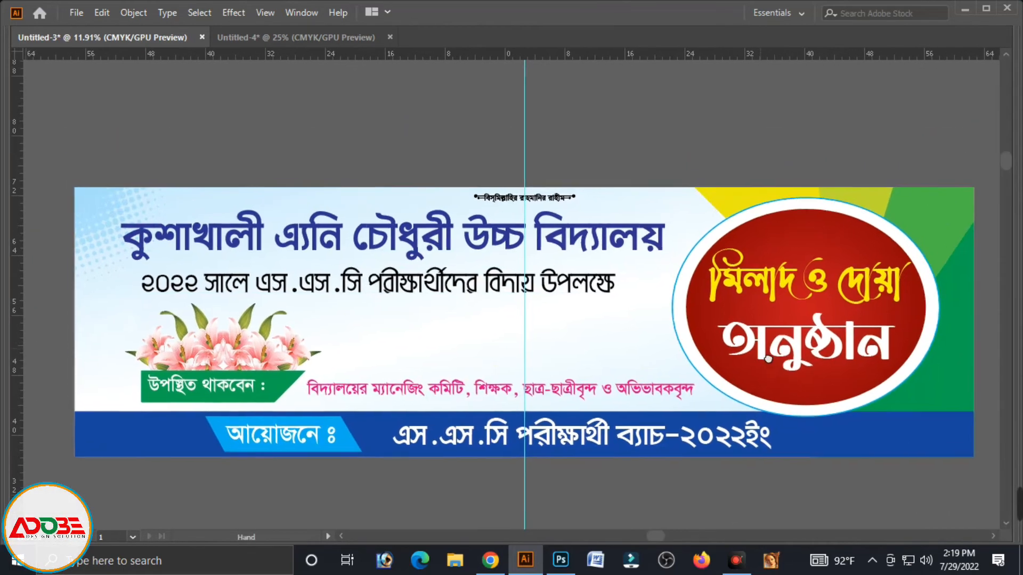
drag(767, 358, 762, 349)
key(Tab)
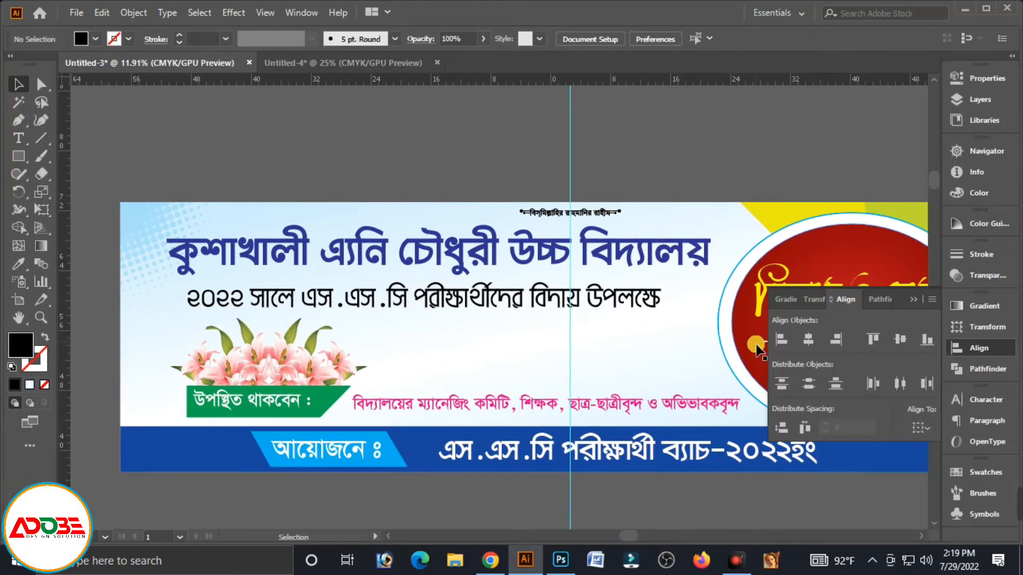
key(Tab)
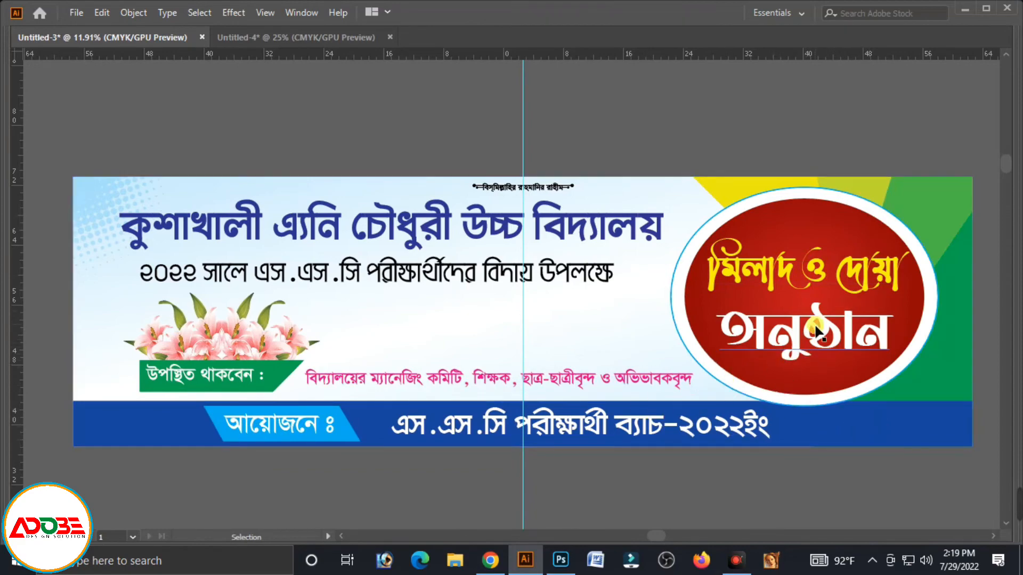
Apply a Multiply drop shadow to both text lines in the red ellipse, with 75% opacity, 0.1 in offsets and 0.3 in blur.
drag(819, 292, 844, 346)
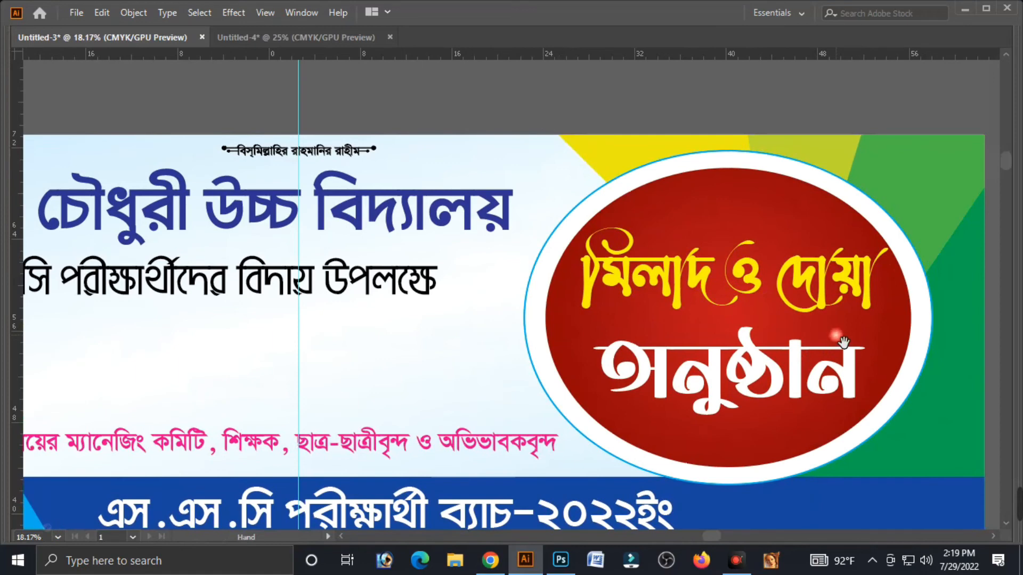
key(a)
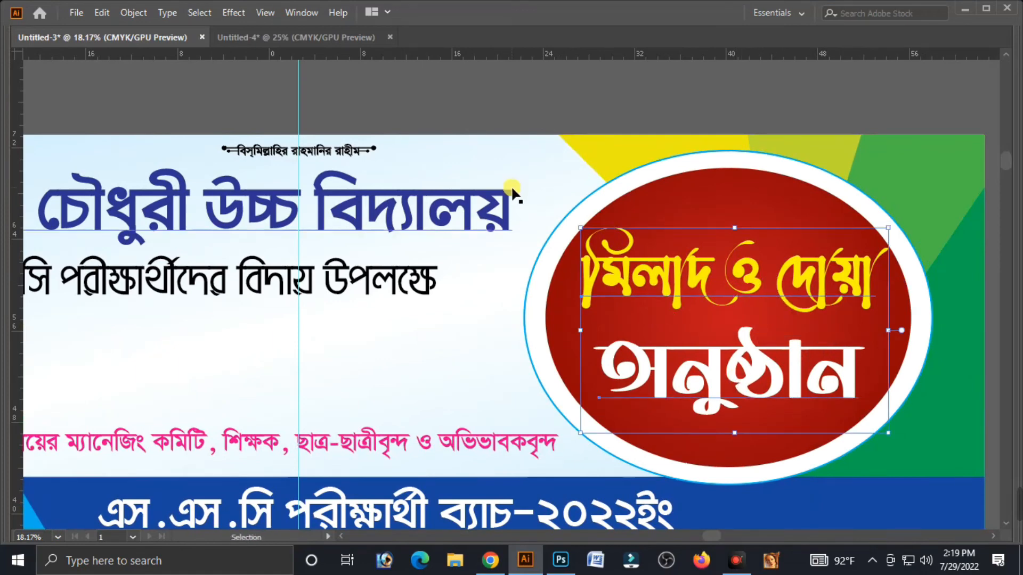
click(520, 201)
key(v)
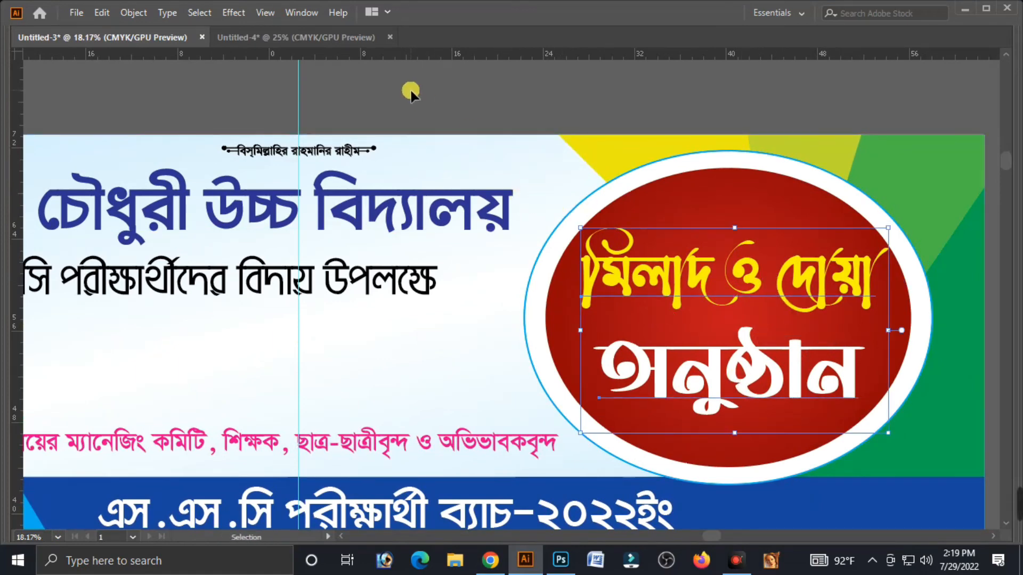
click(233, 12)
mouse_move(263, 181)
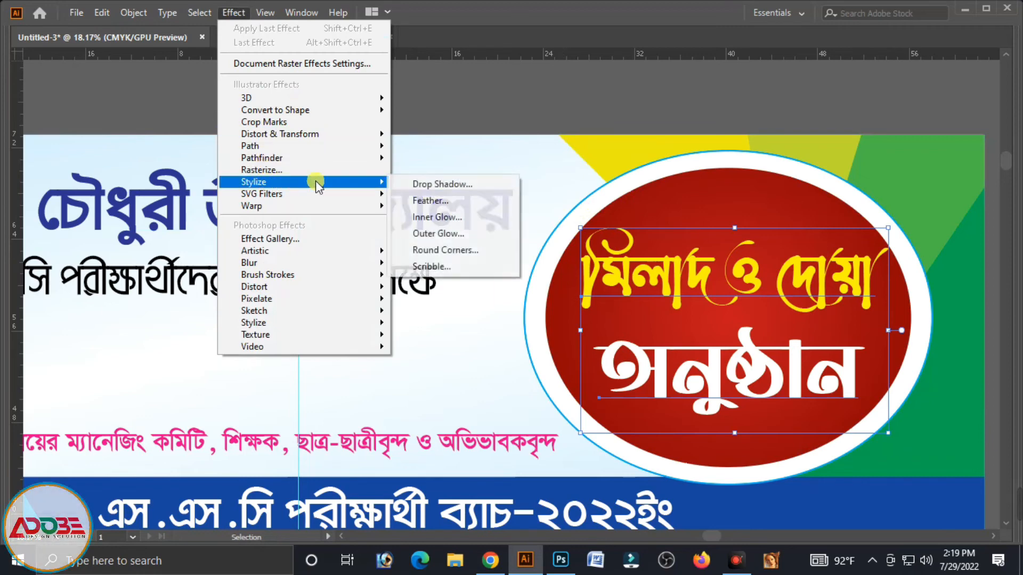
click(433, 182)
click(674, 277)
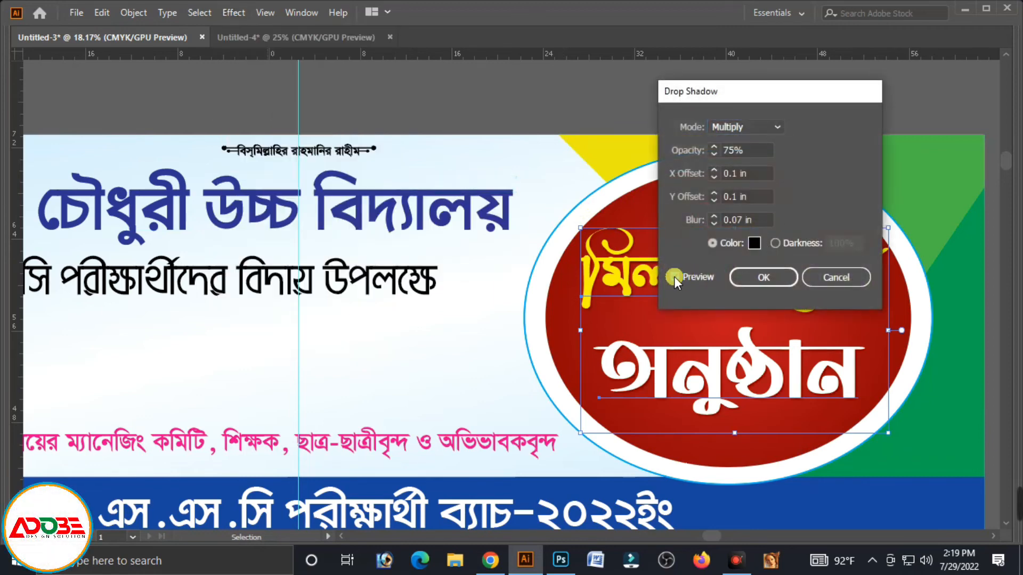
click(714, 215)
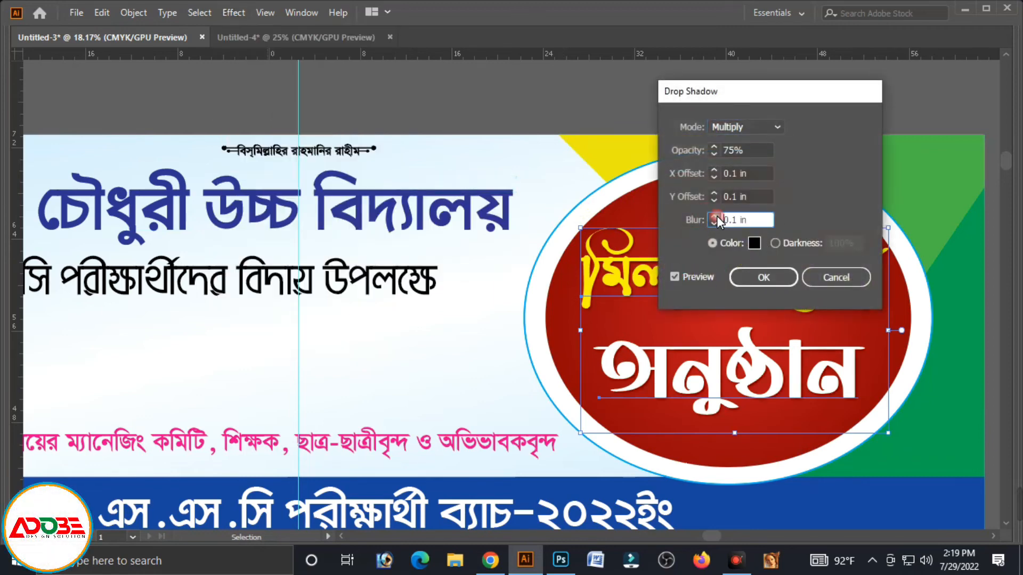
click(714, 216)
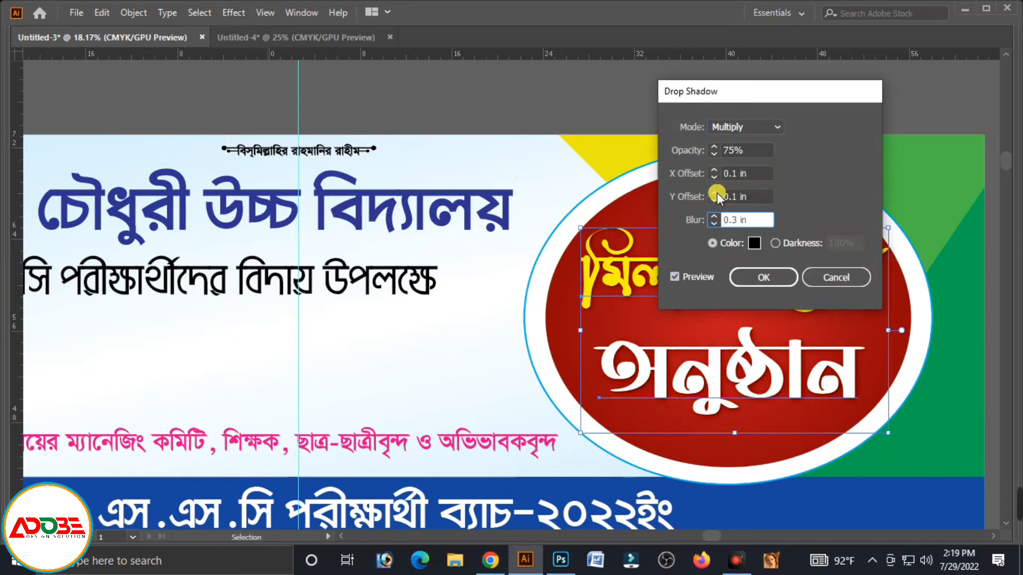
click(716, 193)
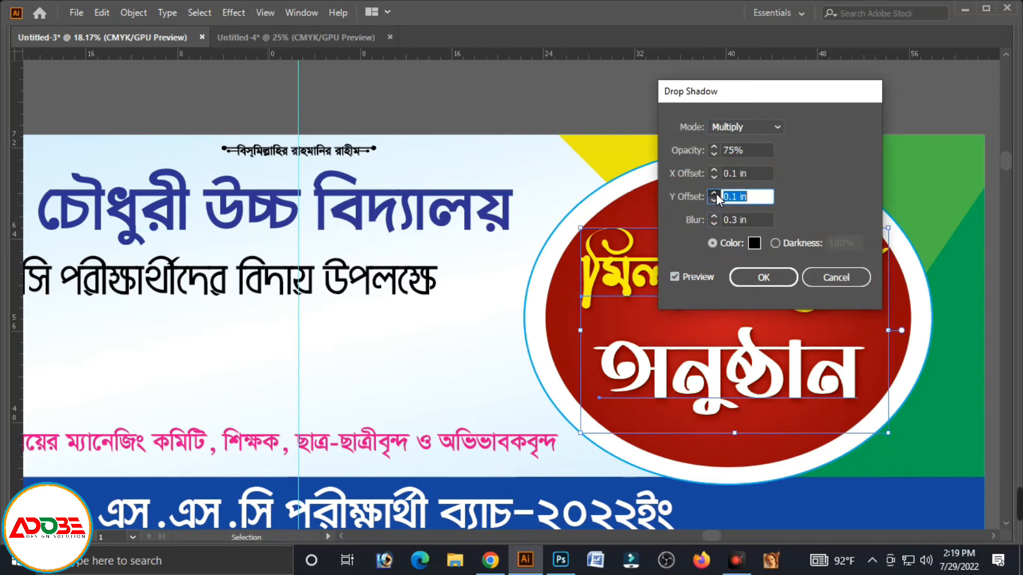
click(772, 277)
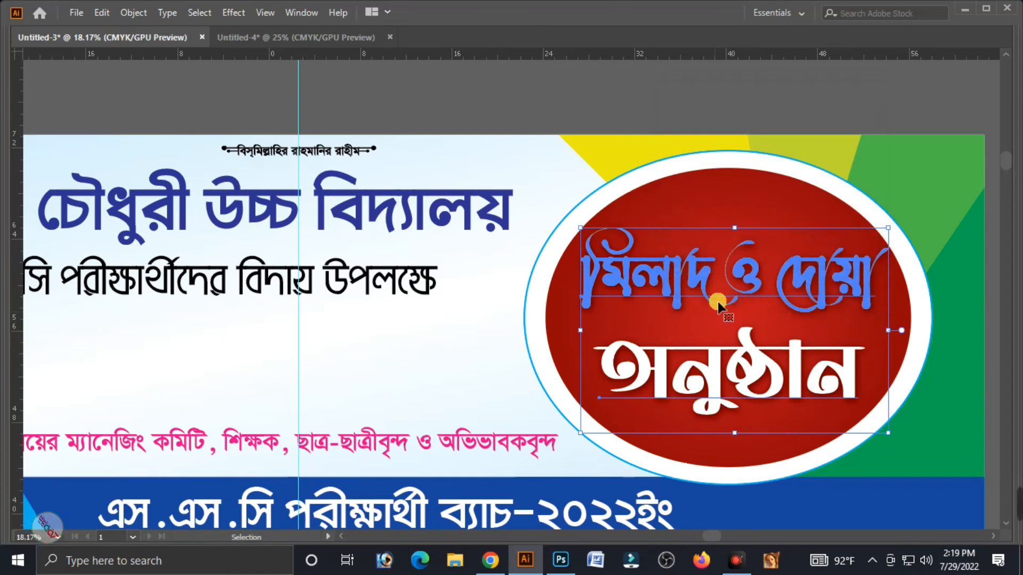
Deselect the red ellipse's text and examine the banner layout with the shadowed lettering.
key(a)
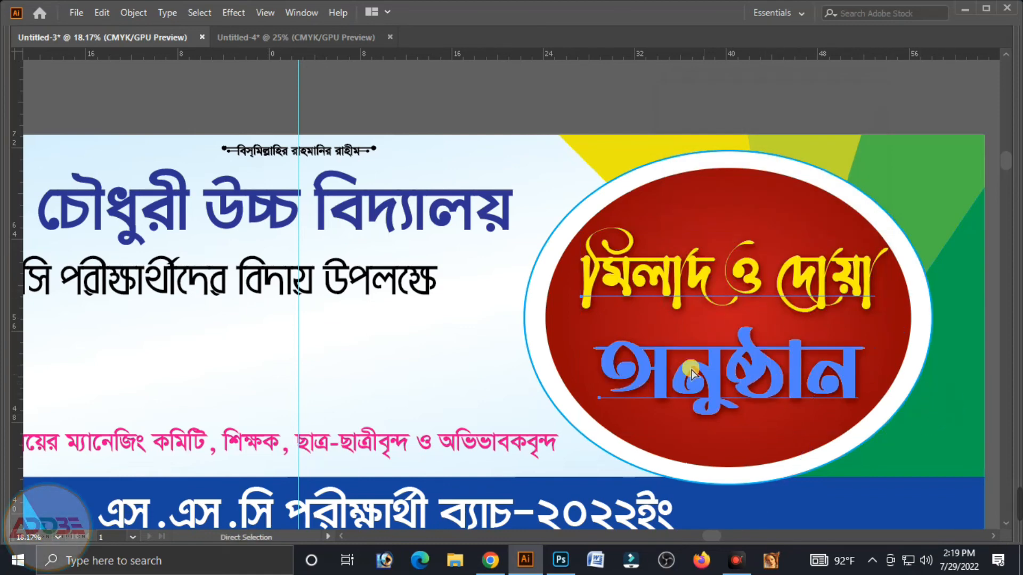
key(v)
click(523, 117)
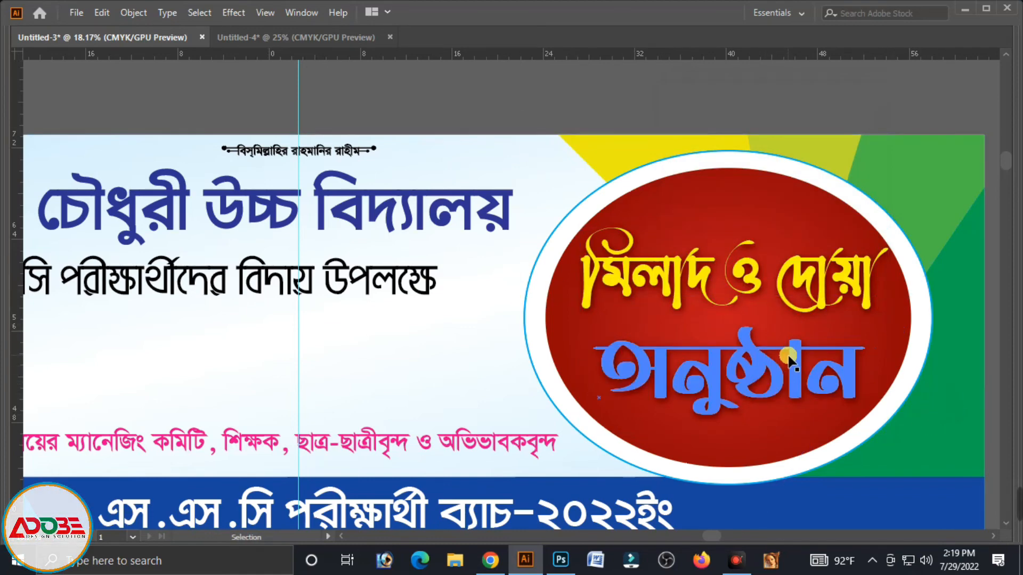
key(ctrl+minus)
key(ctrl+minus)
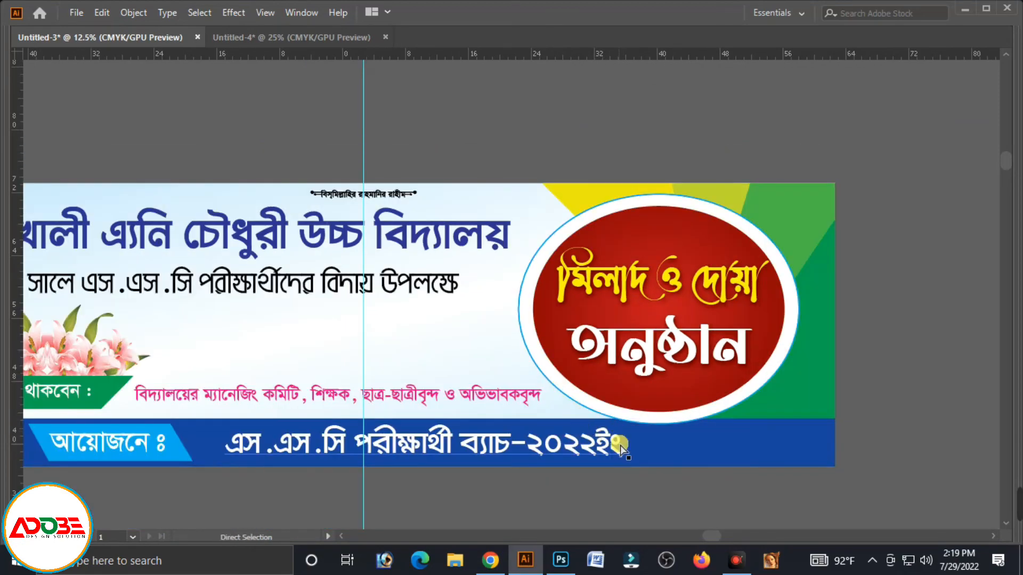
key(space)
drag(564, 375, 765, 347)
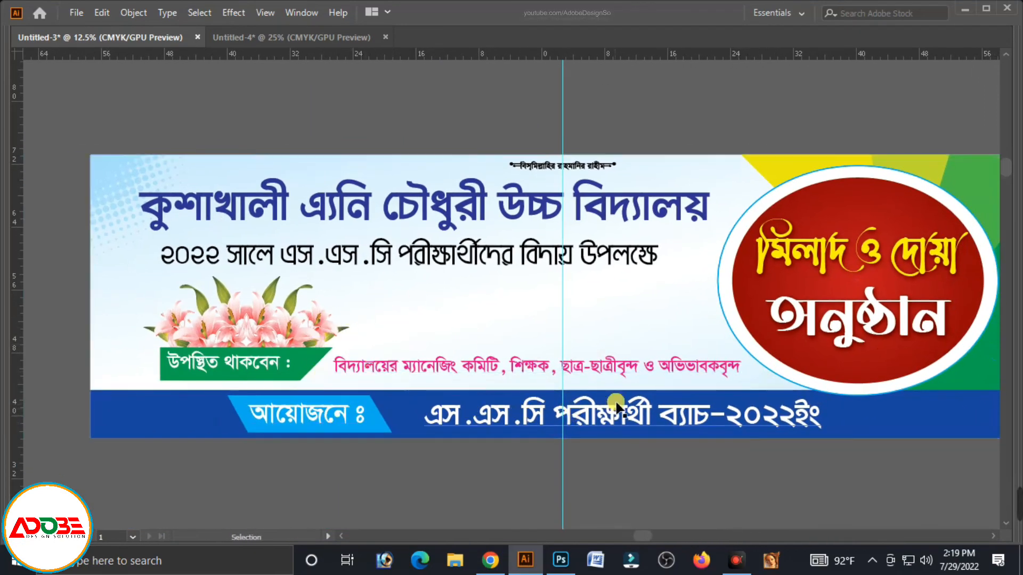
click(512, 308)
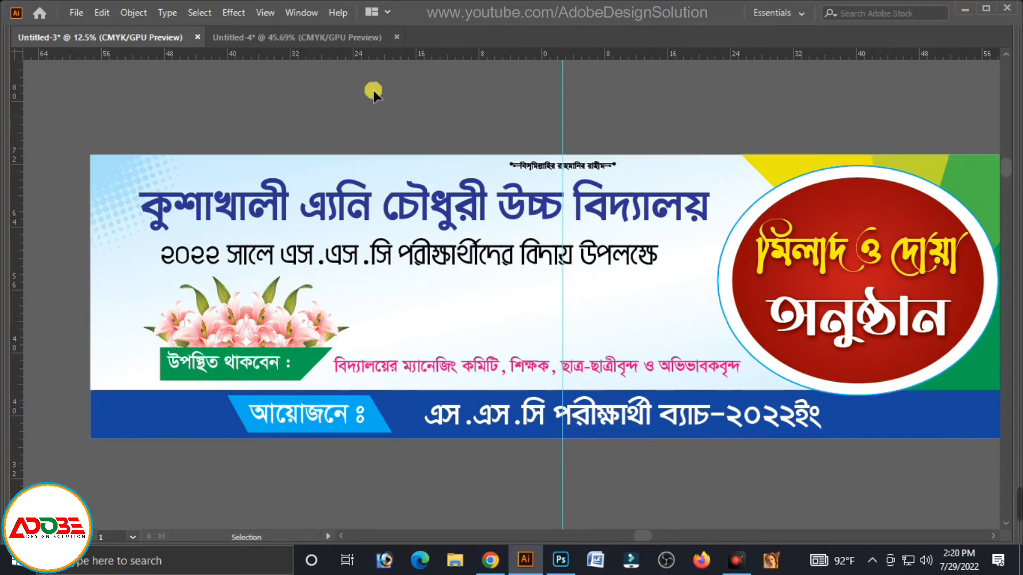
Move the orange-and-white date badge from the Untitled-4 document into the banner, placing it below the black subtitle, beside the flowers.
click(306, 32)
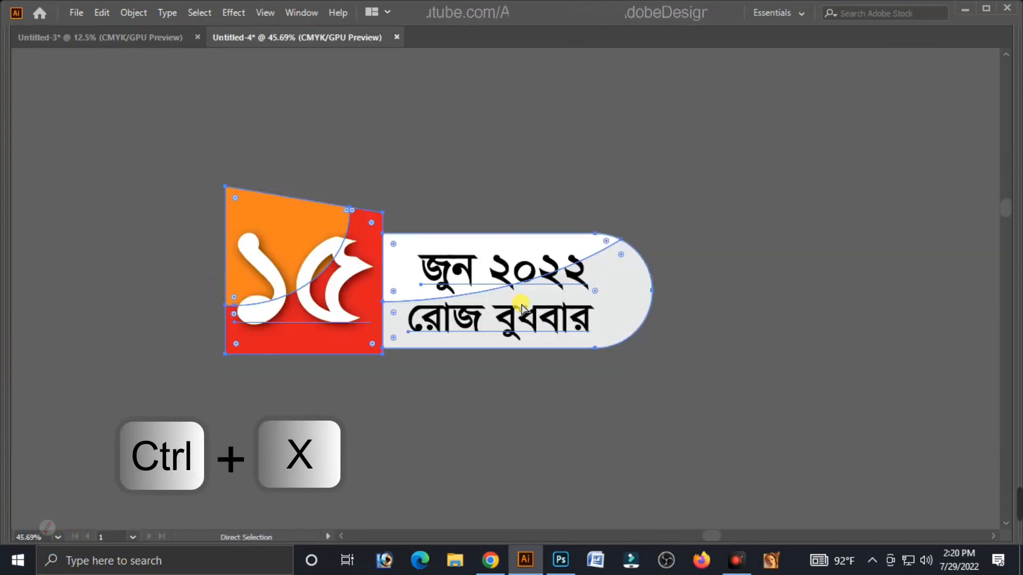
key(ctrl+x)
click(131, 36)
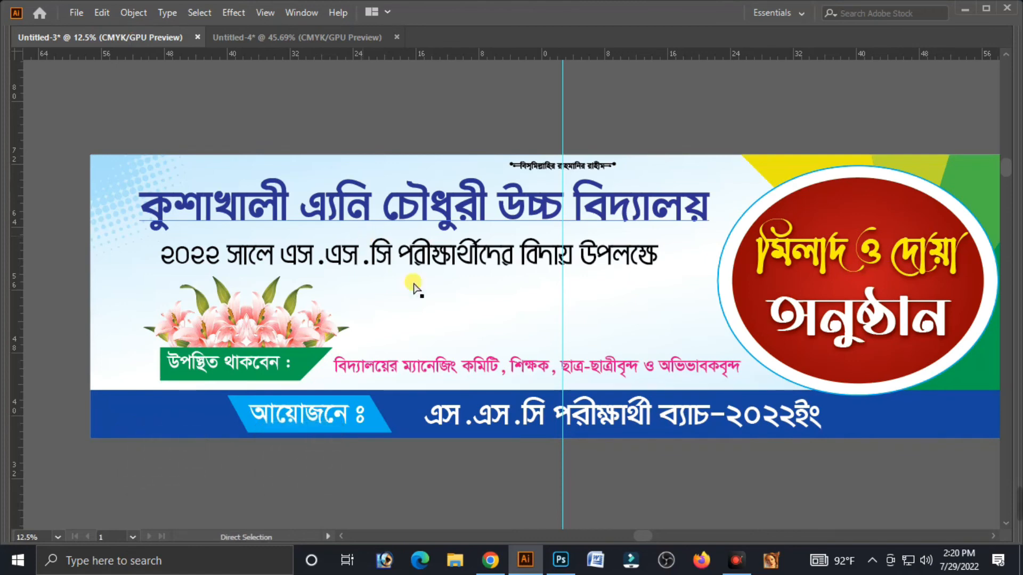
key(ctrl+v)
drag(522, 294, 478, 315)
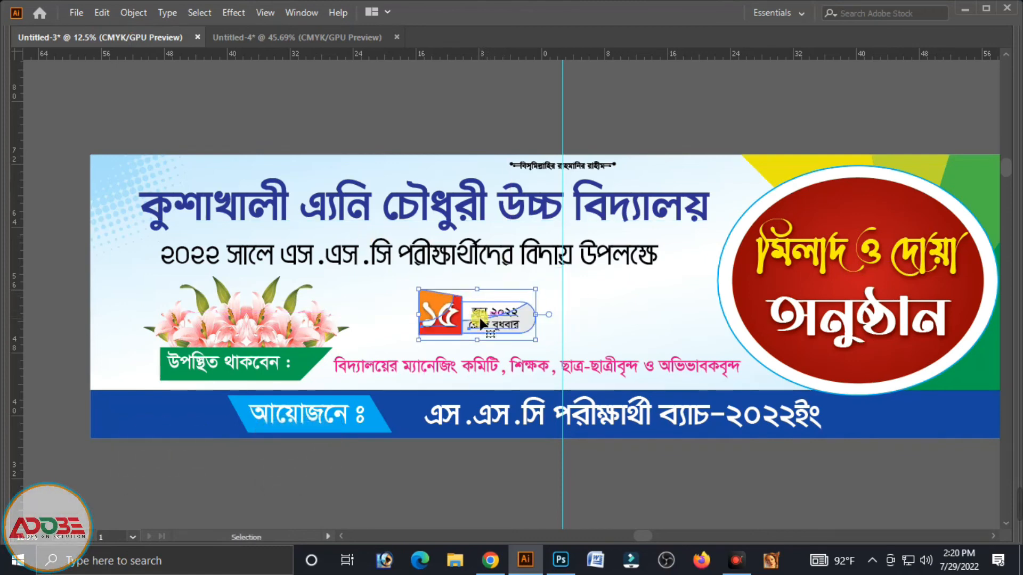
Apply a Multiply drop shadow to the date badge with 75% opacity, 0.1 in X offset, 0.2 in Y offset and 0.3 in blur.
click(234, 12)
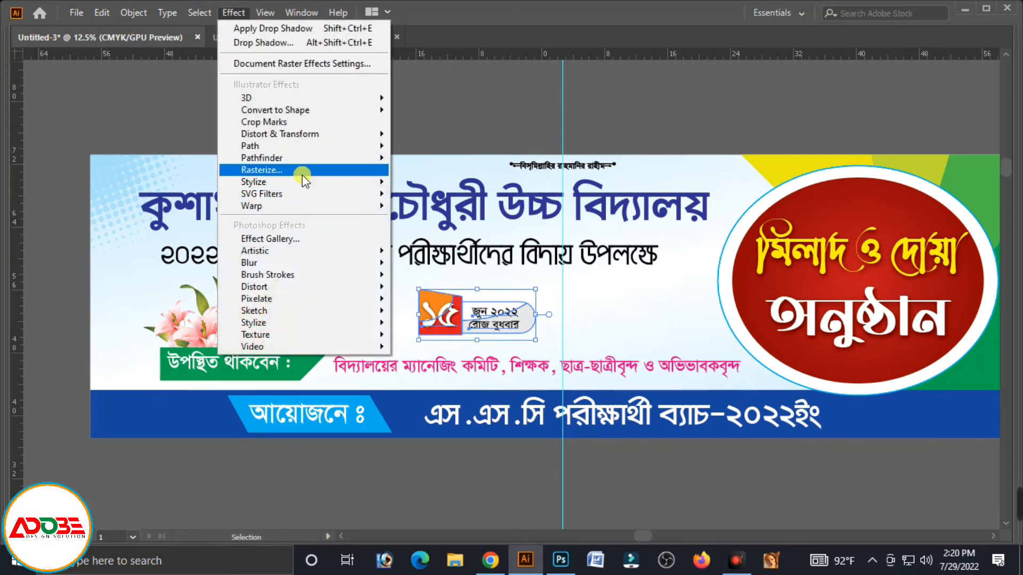
mouse_move(290, 181)
click(405, 184)
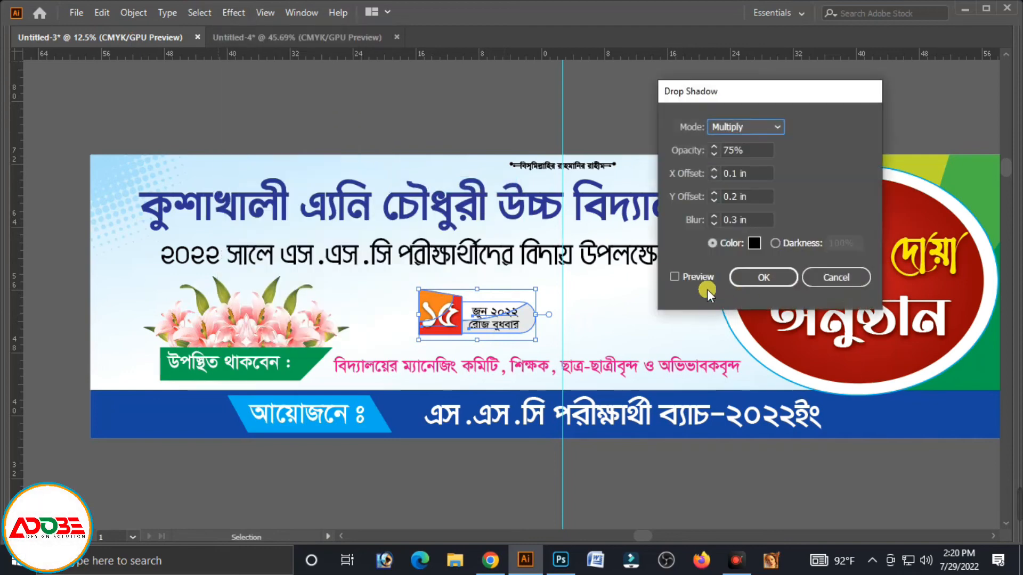
click(773, 277)
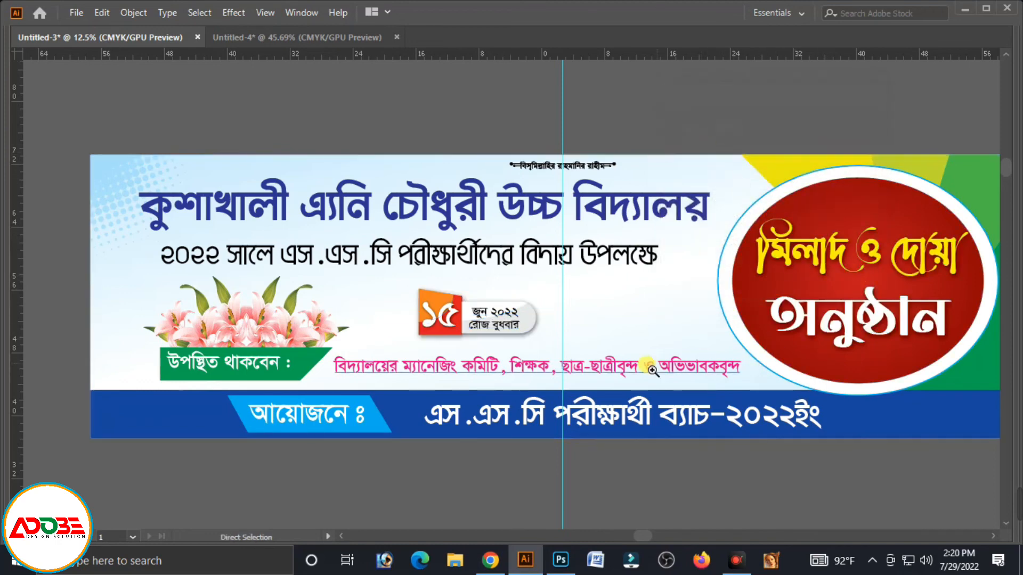
Move the blue printing-credit badge from the Untitled-4 document into the banner, placing it between the left edge and the green label.
scroll(330, 257, down, 2)
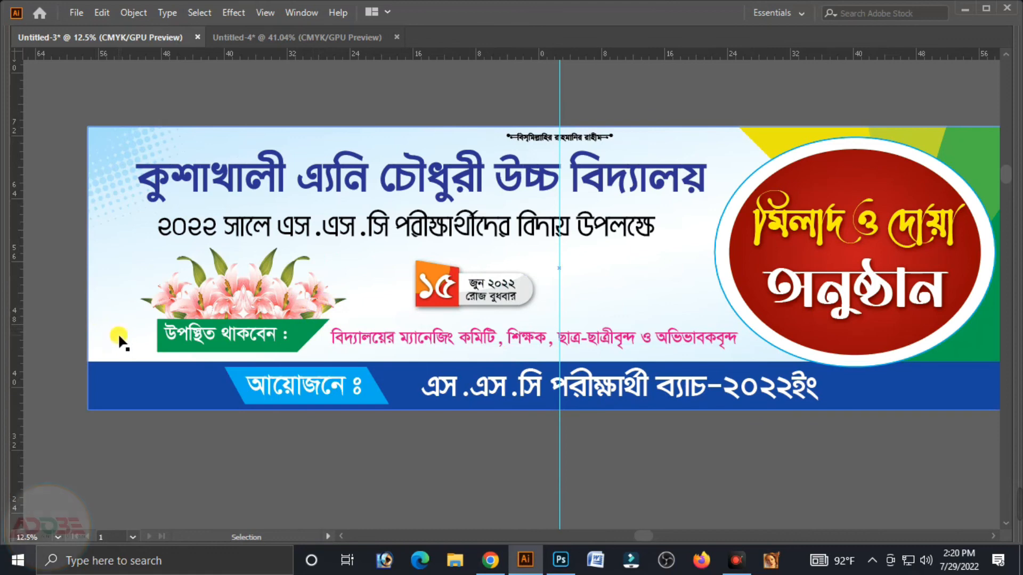
click(311, 37)
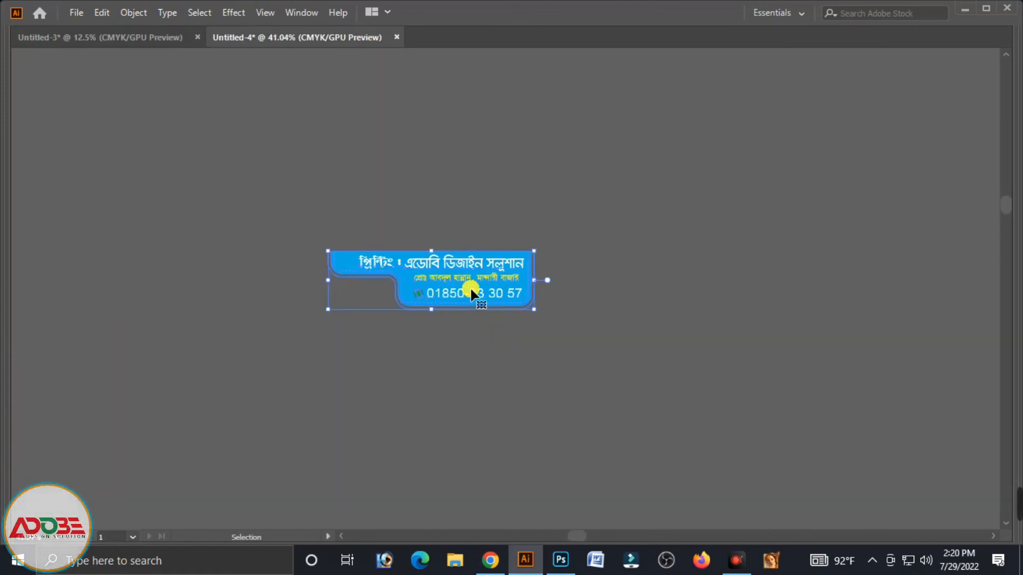
key(a)
key(Delete)
click(149, 38)
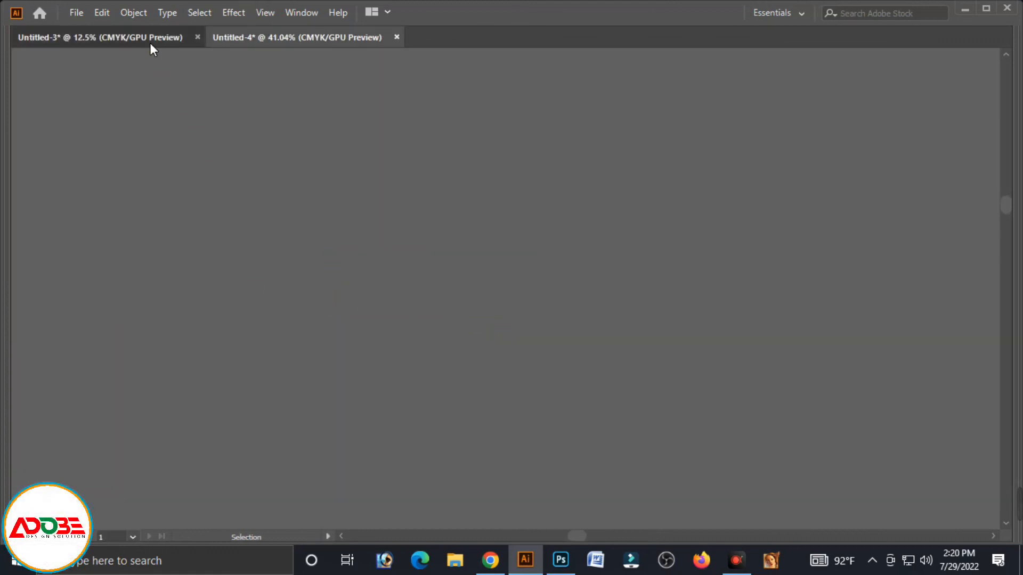
key(v)
key(ctrl+v)
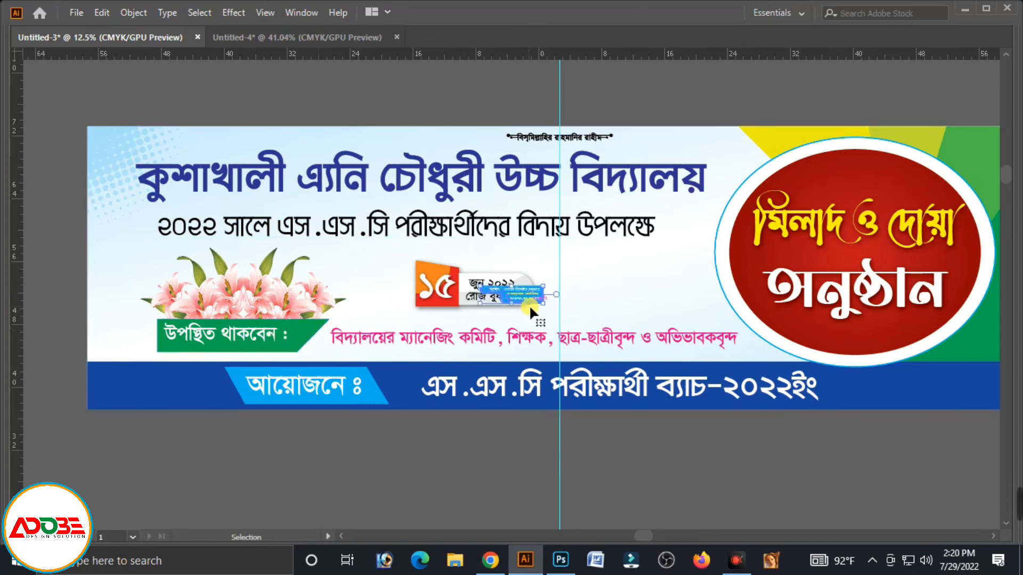
drag(526, 295, 137, 341)
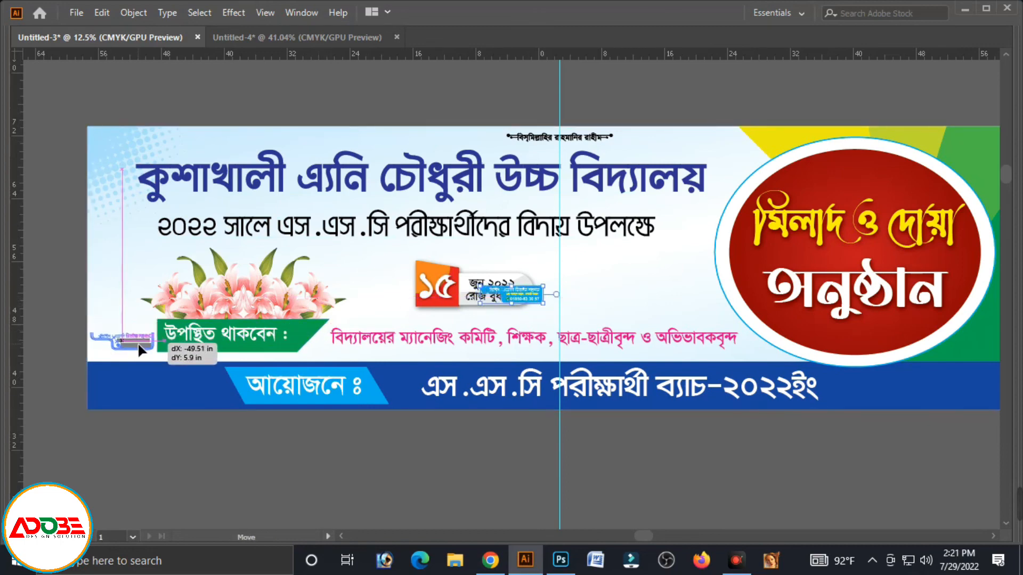
drag(139, 351, 139, 349)
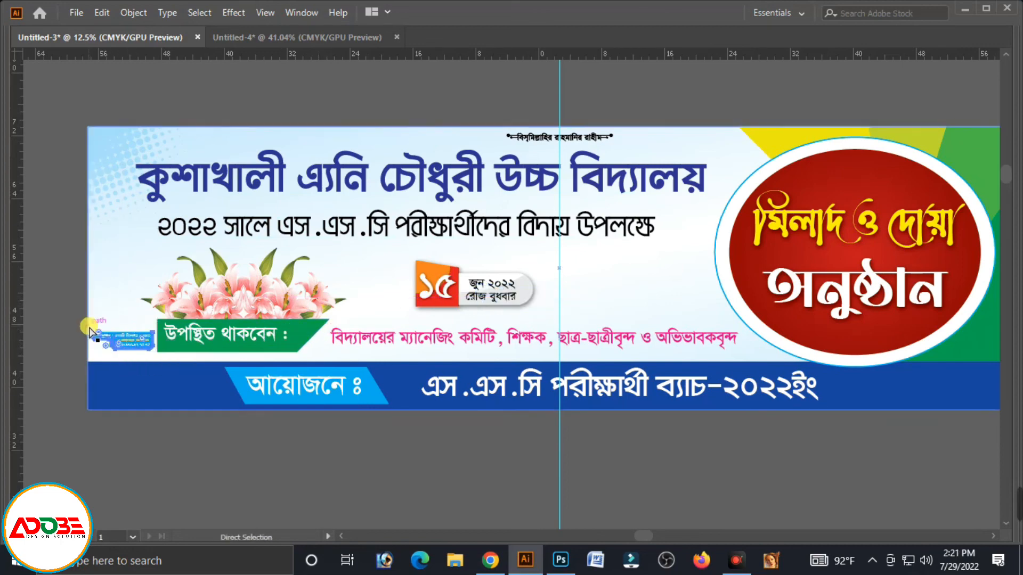
Scale the blue printing-credit badge down slightly and adjust its position between the banner's left edge and the green label.
scroll(109, 326, up, 1)
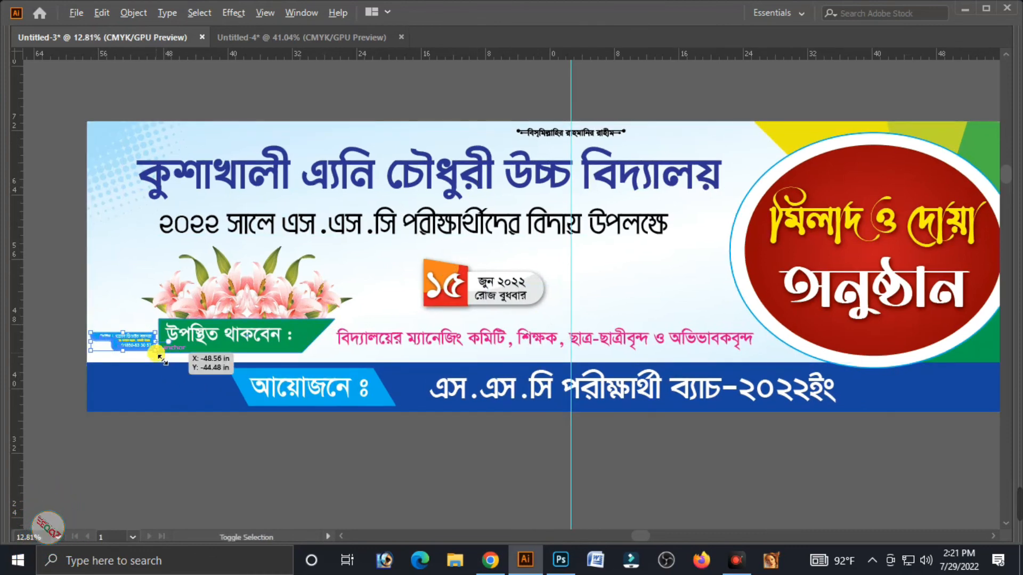
mouse_move(156, 351)
mouse_down()
mouse_move(162, 364)
mouse_move(156, 358)
mouse_up()
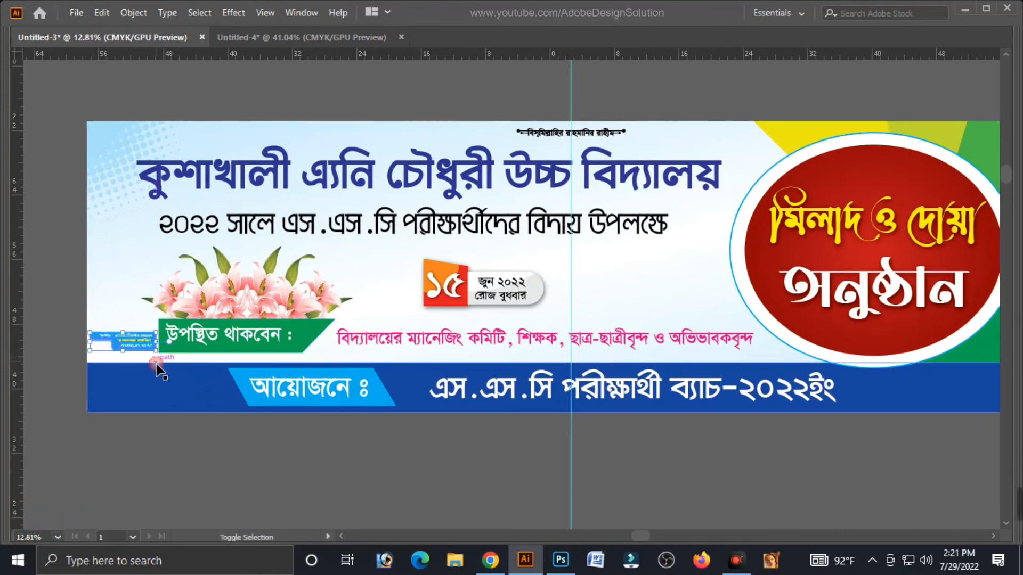
drag(239, 379, 366, 457)
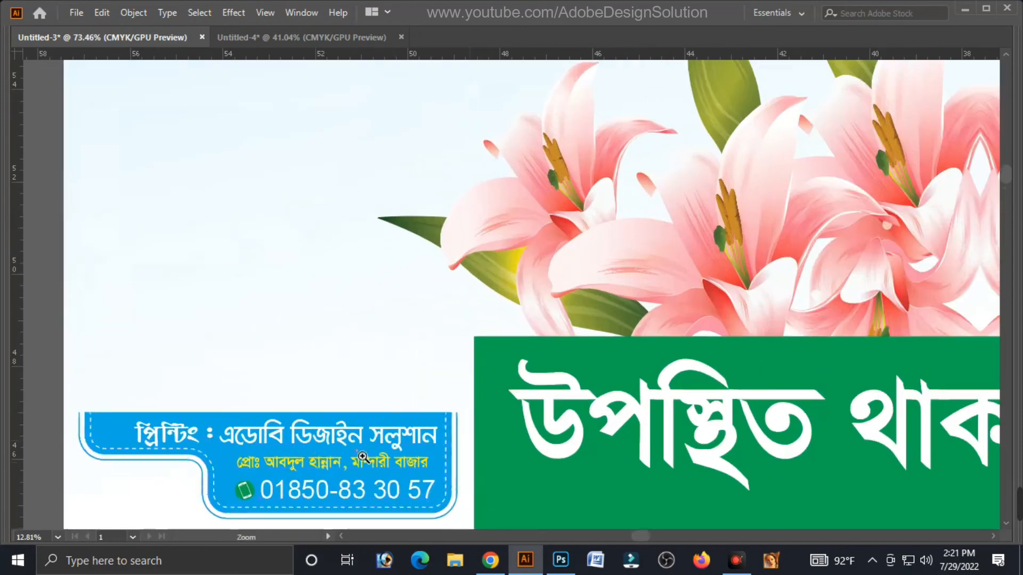
drag(457, 525, 431, 511)
drag(375, 459, 362, 460)
Unlock the guides to delete the vertical guide through the banner, and lock guides again.
key(ctrl+minus)
key(ctrl+minus)
key(ctrl+minus)
key(ctrl+minus)
key(ctrl+minus)
key(ctrl+minus)
key(ctrl+minus)
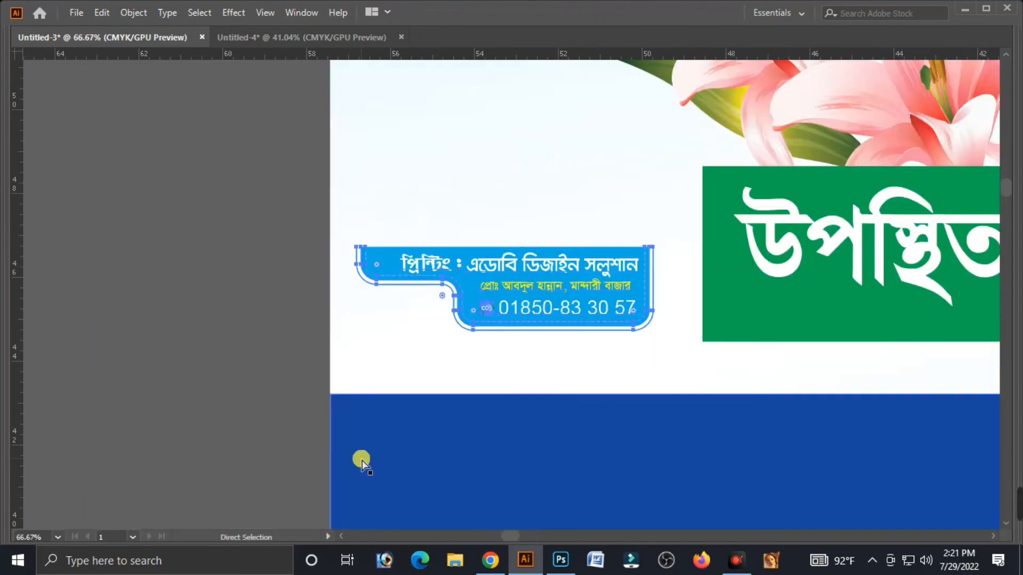
key(ctrl+minus)
drag(351, 200, 479, 289)
drag(591, 327, 615, 307)
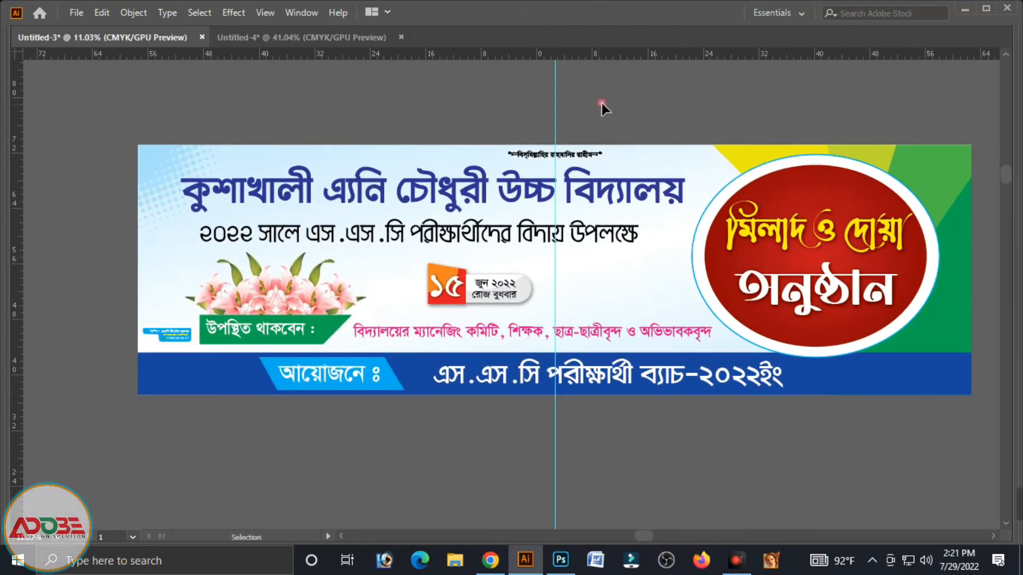
right_click(602, 100)
click(643, 237)
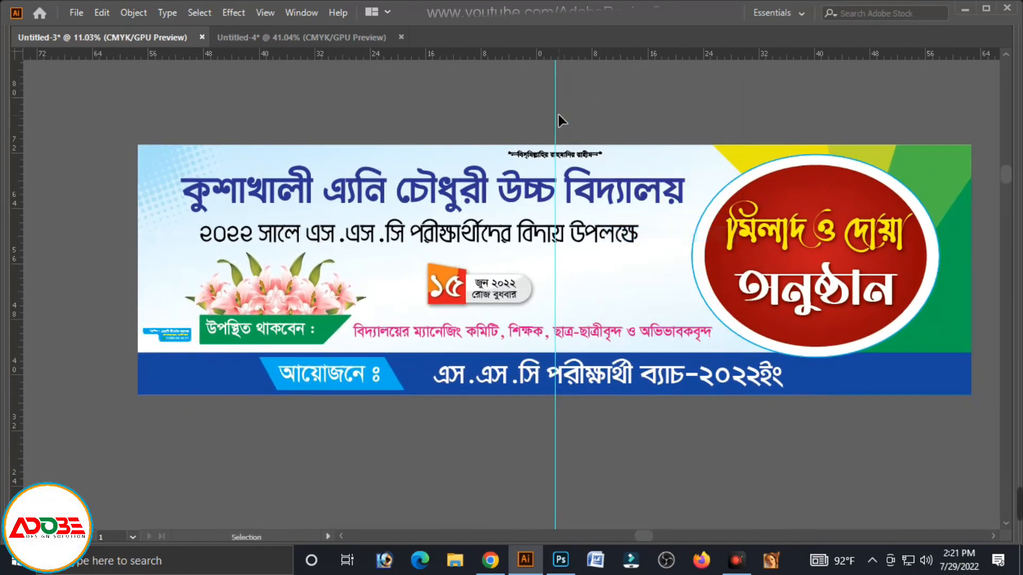
key(Delete)
right_click(596, 99)
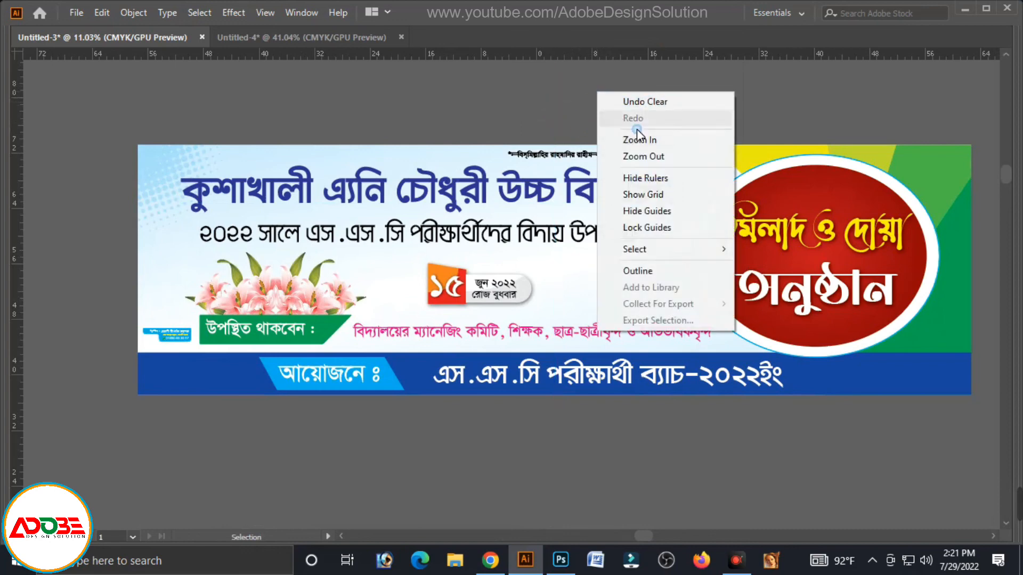
click(651, 227)
drag(720, 258, 670, 261)
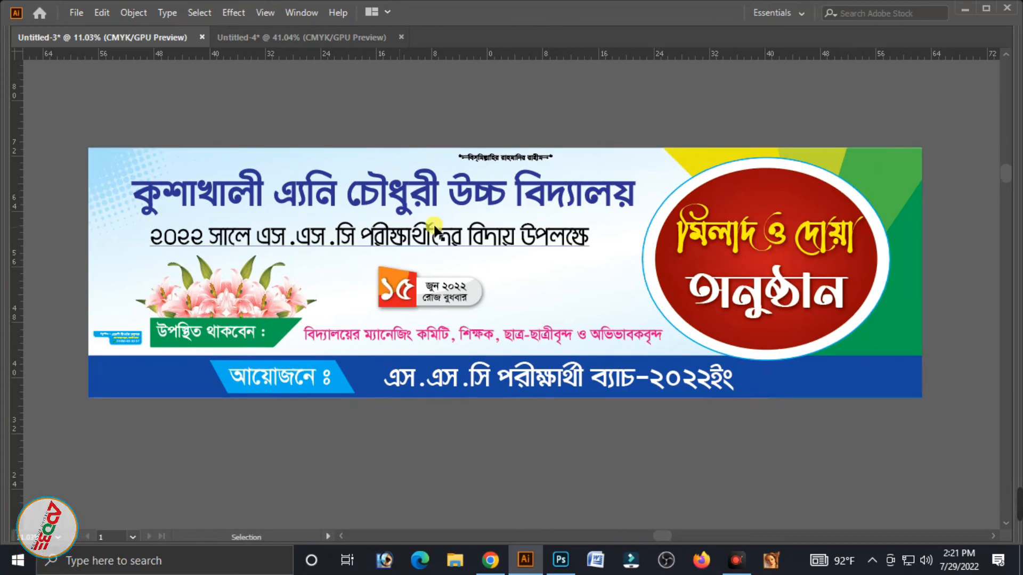
click(775, 292)
click(904, 334)
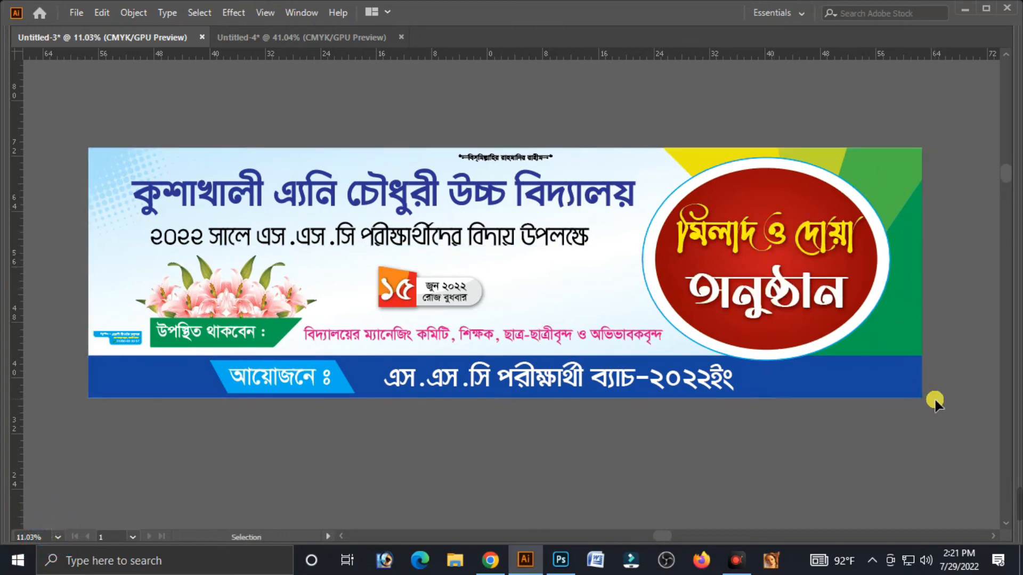